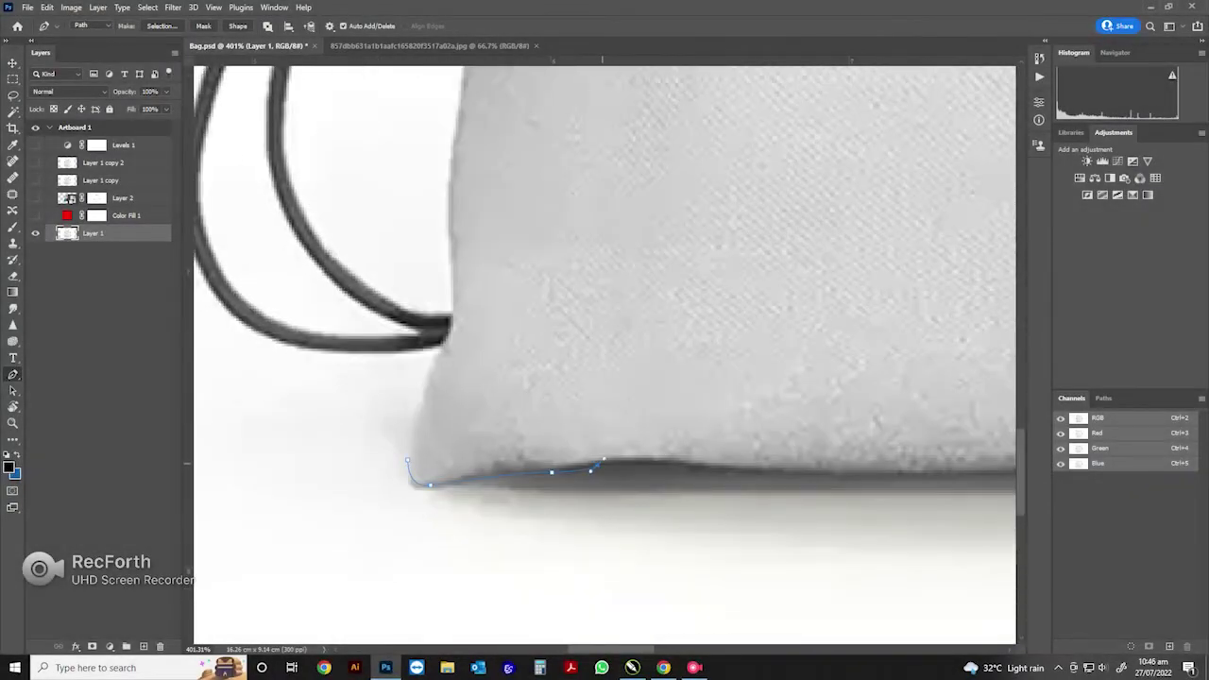
# - Place Pen anchors, one of them curved, along the bag's bottom edge
pyautogui.click(818, 416)
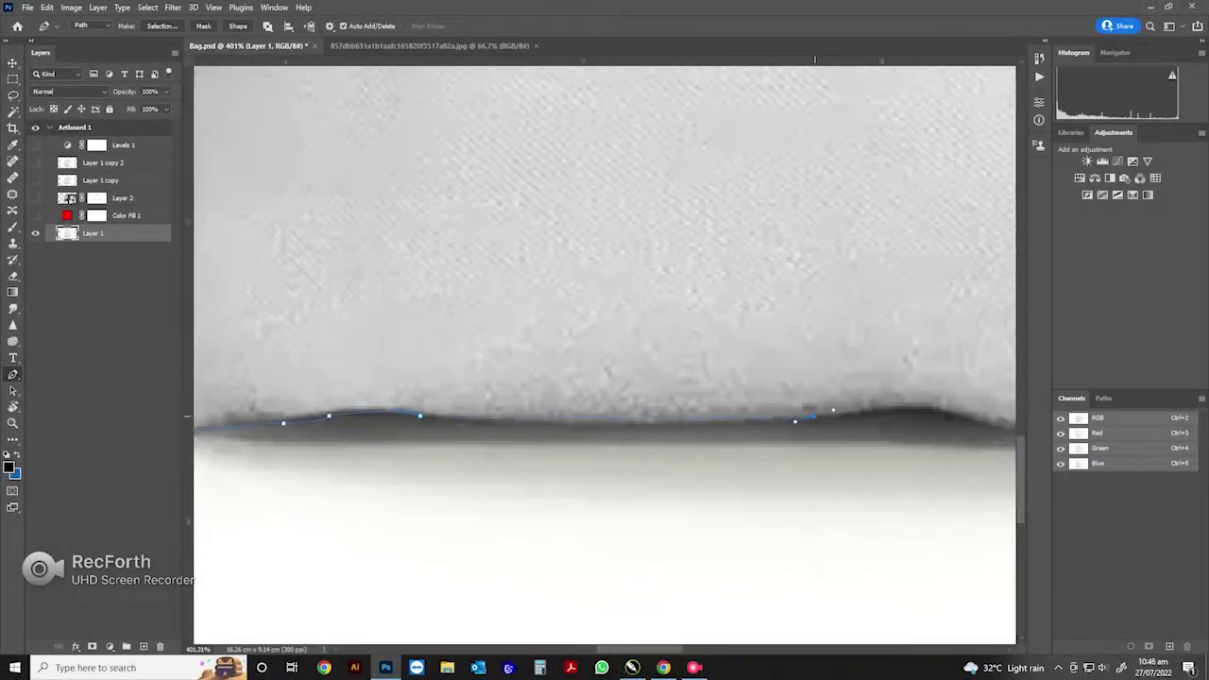
pyautogui.hscroll(3, 699, 442)
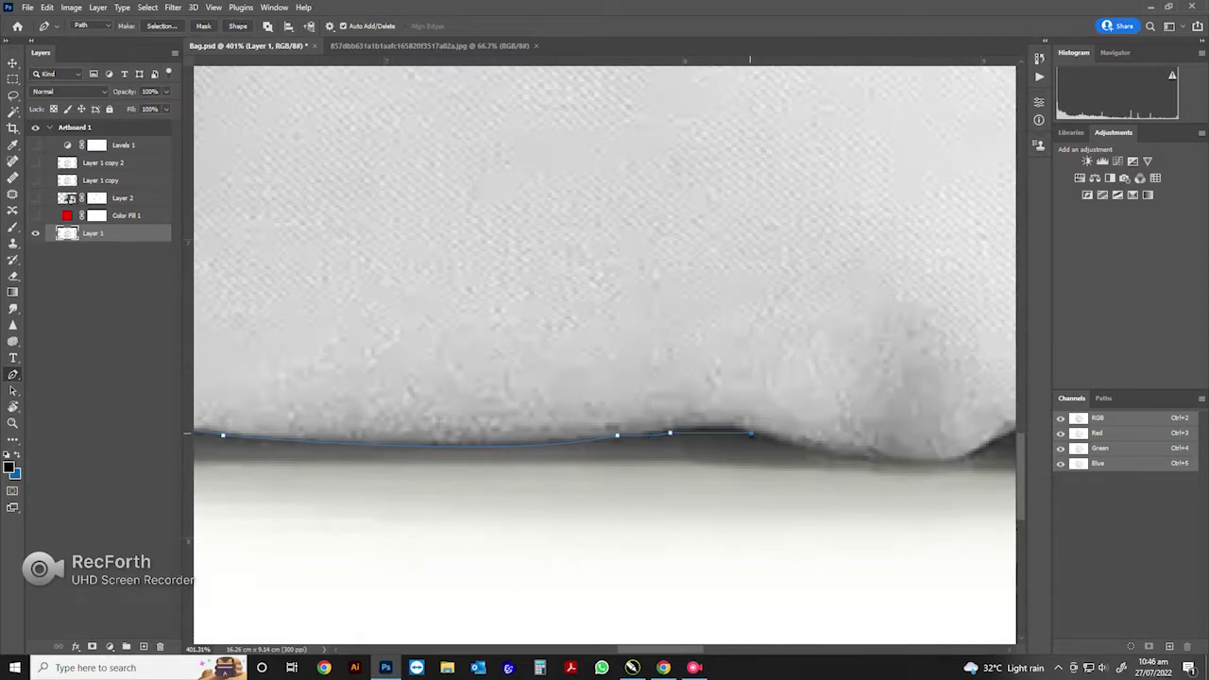
pyautogui.hscroll(3, 698, 434)
pyautogui.moveTo(773, 437); pyautogui.dragTo(810, 400)
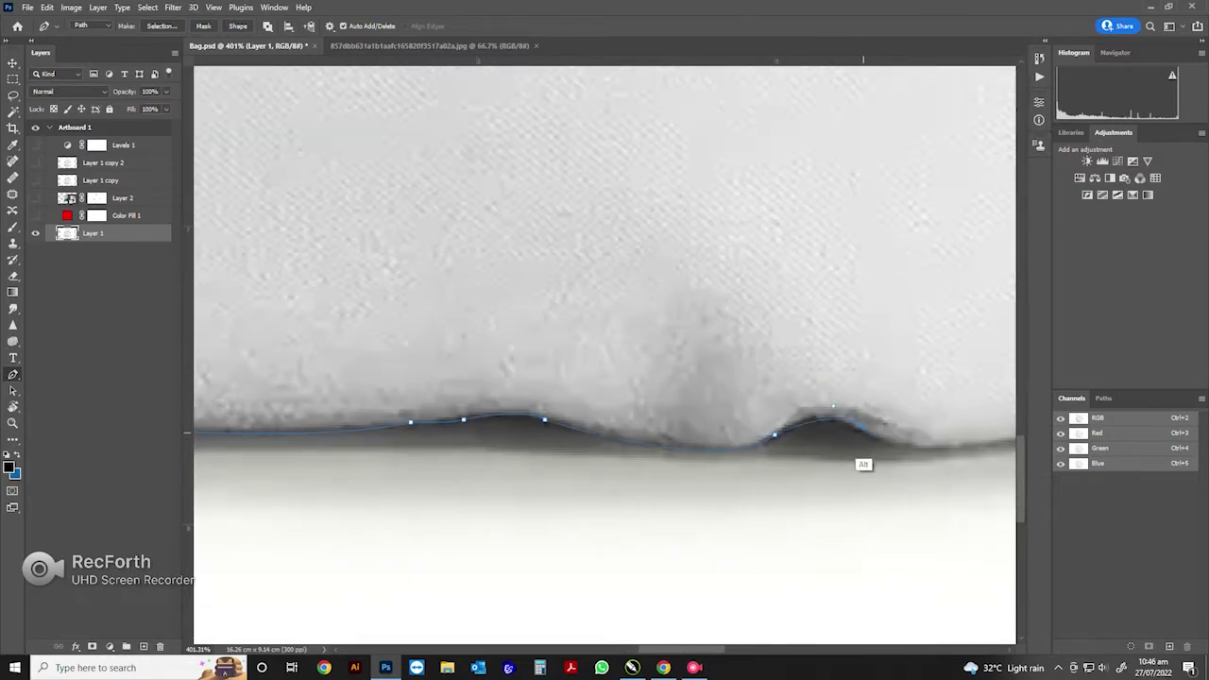
pyautogui.hscroll(3, 862, 464)
pyautogui.hscroll(3, 810, 449)
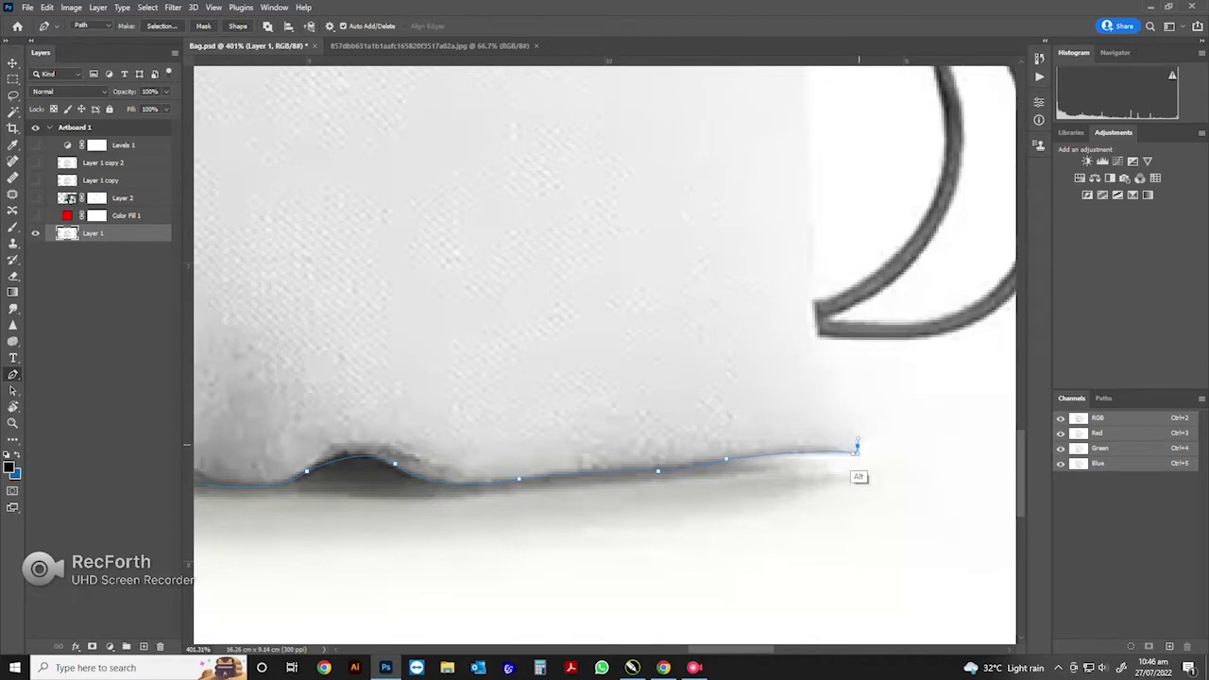
# - Continue the path up the right side to where the strap meets the bag
pyautogui.scroll(-3, 859, 477)
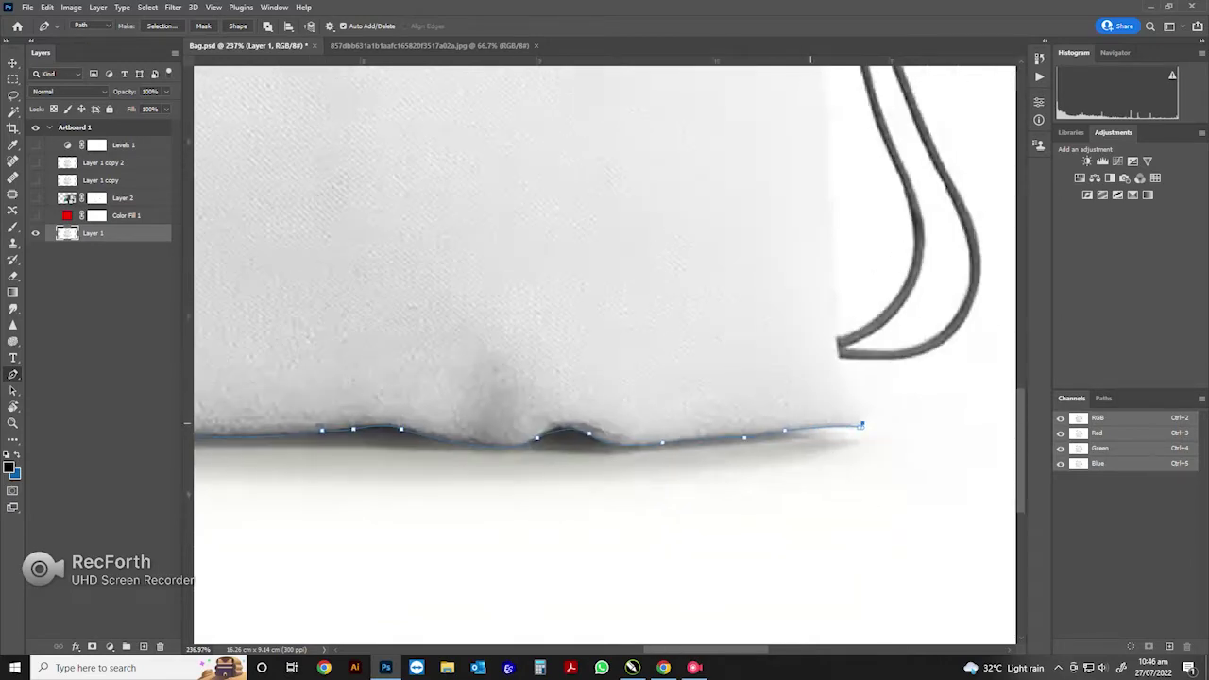
pyautogui.scroll(-2, 774, 378)
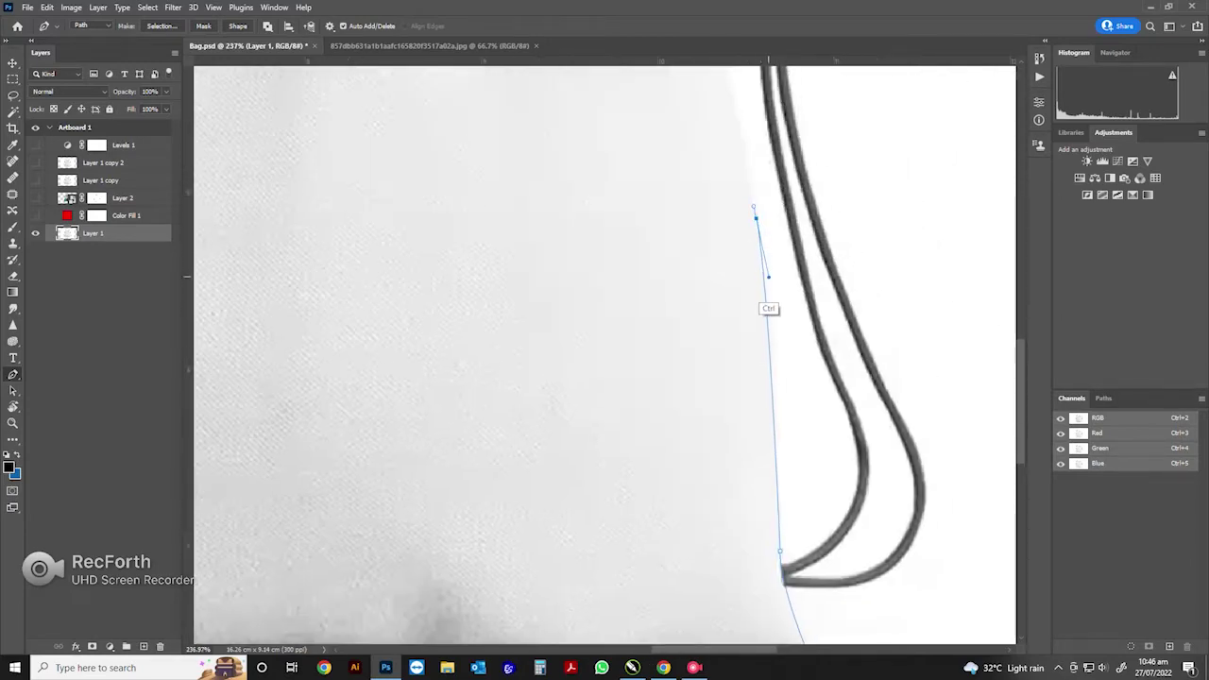
pyautogui.scroll(4, 769, 305)
pyautogui.scroll(3, 718, 378)
pyautogui.scroll(3, 696, 283)
pyautogui.click(690, 294)
pyautogui.scroll(5, 682, 274)
# - Curve the path around the right strap junction and along the ruffled top edge
pyautogui.moveTo(593, 253)
pyautogui.mouseDown()
pyautogui.moveTo(492, 256)
pyautogui.moveTo(491, 284)
pyautogui.mouseUp()
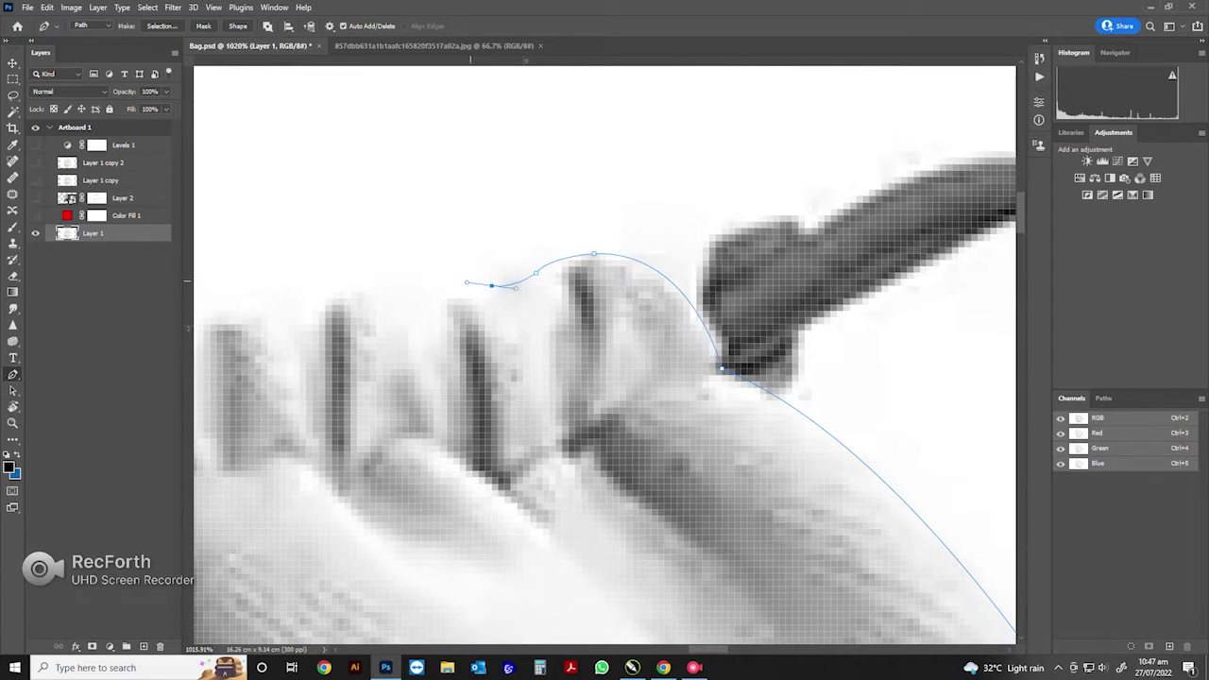
pyautogui.moveTo(425, 303)
pyautogui.mouseDown()
pyautogui.moveTo(661, 245)
pyautogui.moveTo(641, 245)
pyautogui.mouseUp()
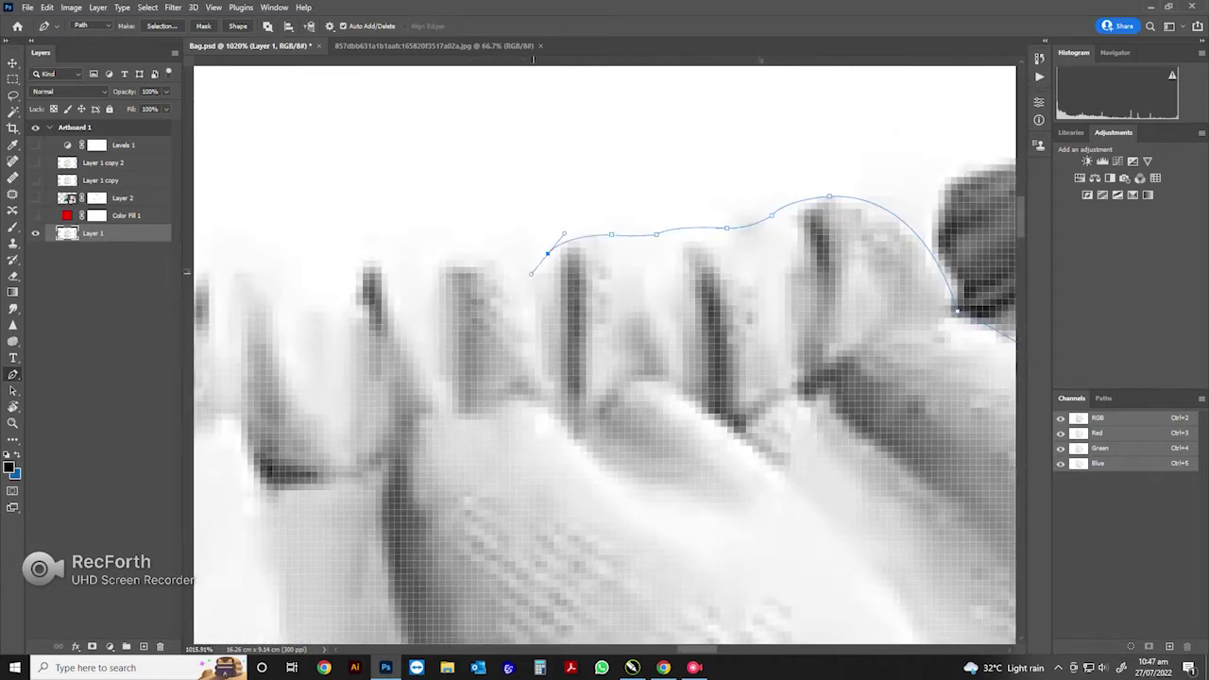
pyautogui.moveTo(533, 272); pyautogui.dragTo(739, 276)
pyautogui.click(715, 257)
pyautogui.click(626, 262)
pyautogui.moveTo(587, 270); pyautogui.dragTo(601, 273)
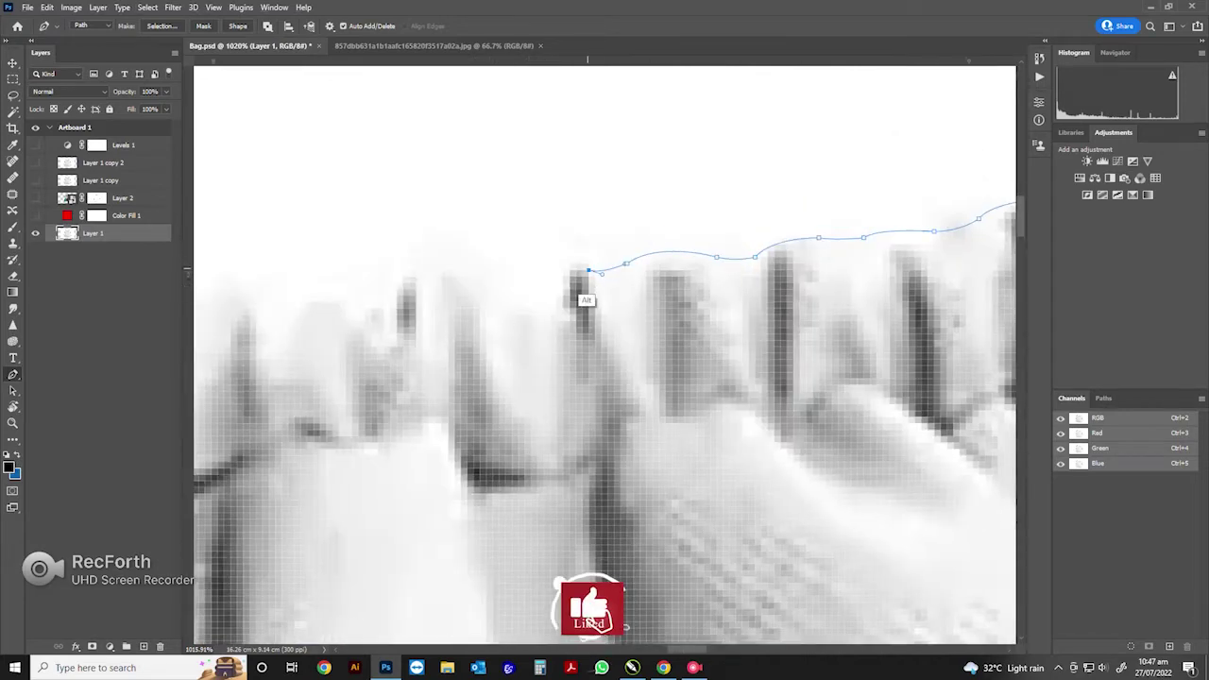
pyautogui.moveTo(536, 297); pyautogui.dragTo(671, 309)
pyautogui.moveTo(575, 288); pyautogui.dragTo(602, 268)
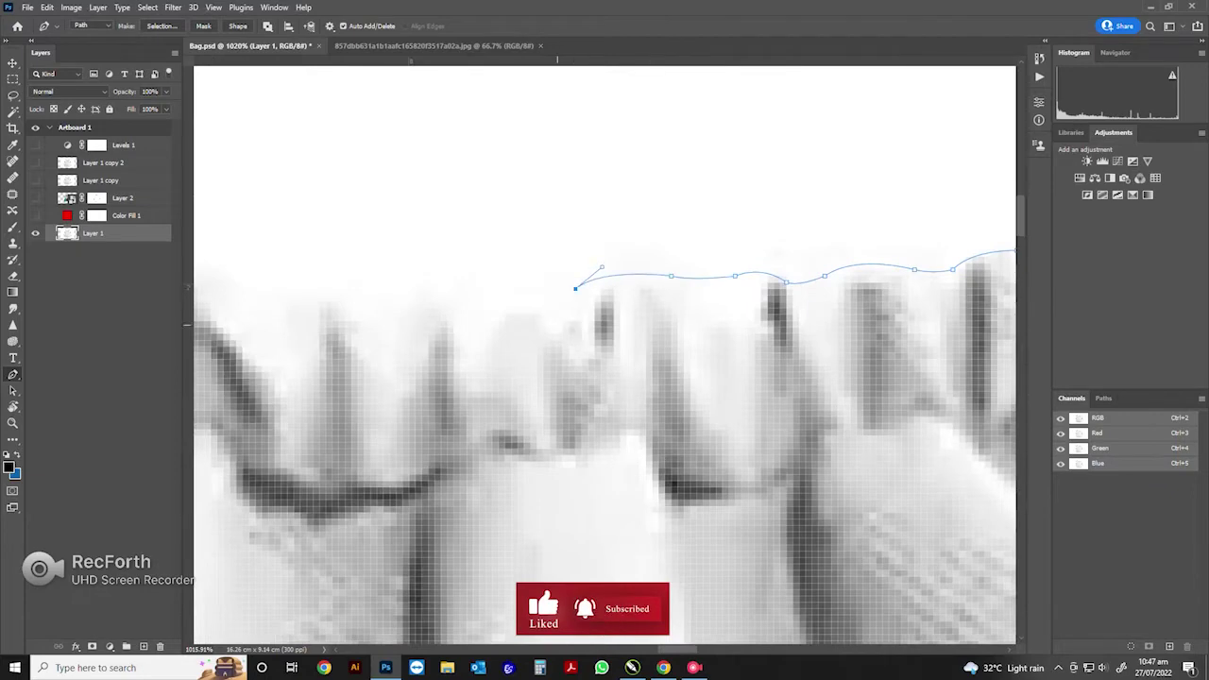
# - Continue curved anchors across the gathered top to the left strap junction
pyautogui.moveTo(591, 324); pyautogui.dragTo(658, 324)
pyautogui.click(588, 289)
pyautogui.moveTo(586, 326); pyautogui.dragTo(672, 327)
pyautogui.click(628, 297)
pyautogui.click(577, 284)
pyautogui.moveTo(576, 318); pyautogui.dragTo(759, 368)
pyautogui.moveTo(700, 329); pyautogui.dragTo(715, 341)
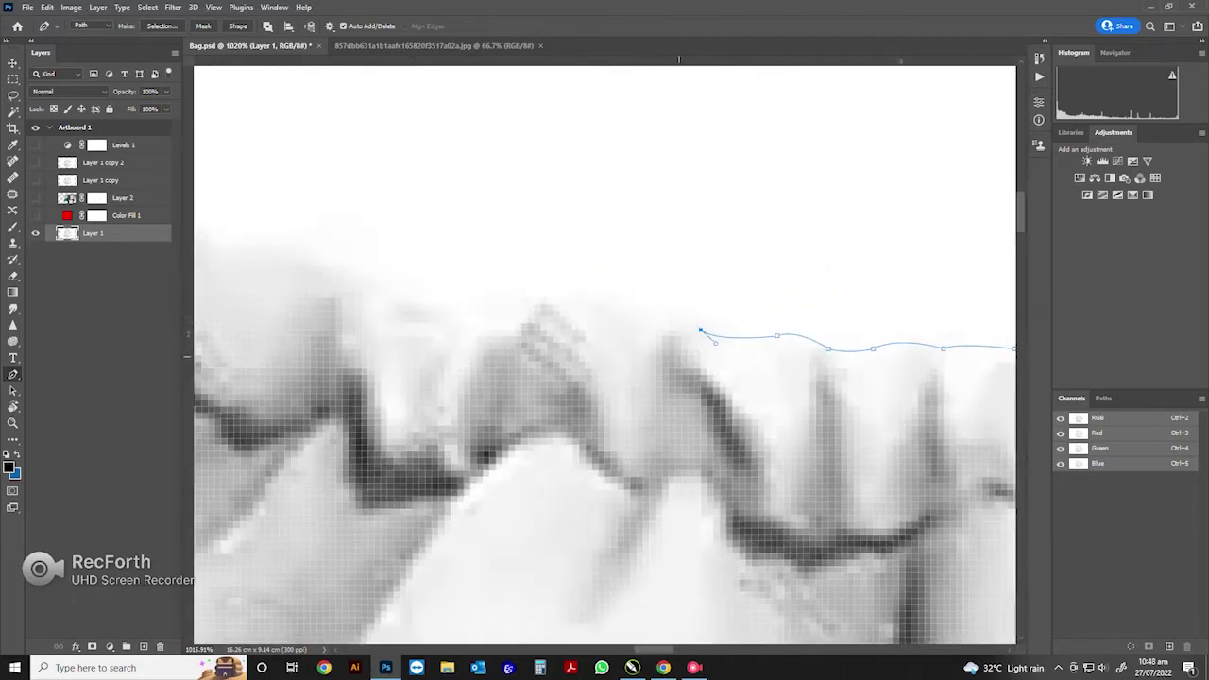
pyautogui.moveTo(504, 325); pyautogui.dragTo(687, 319)
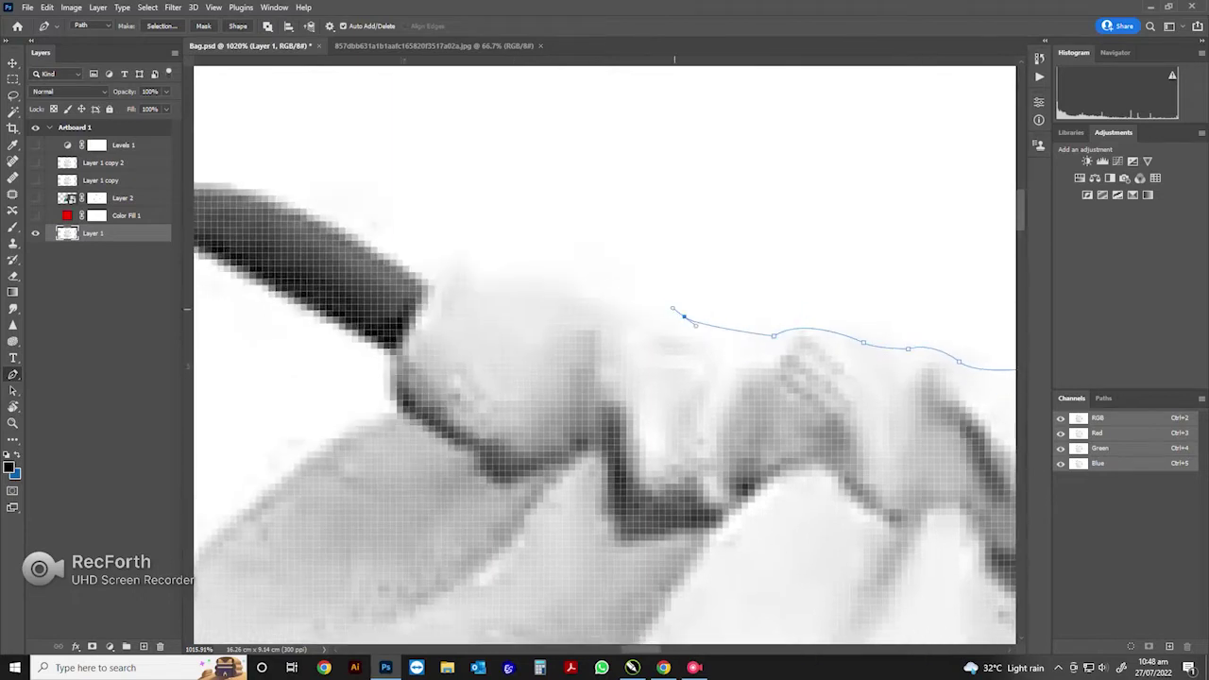
pyautogui.moveTo(441, 271); pyautogui.dragTo(394, 309)
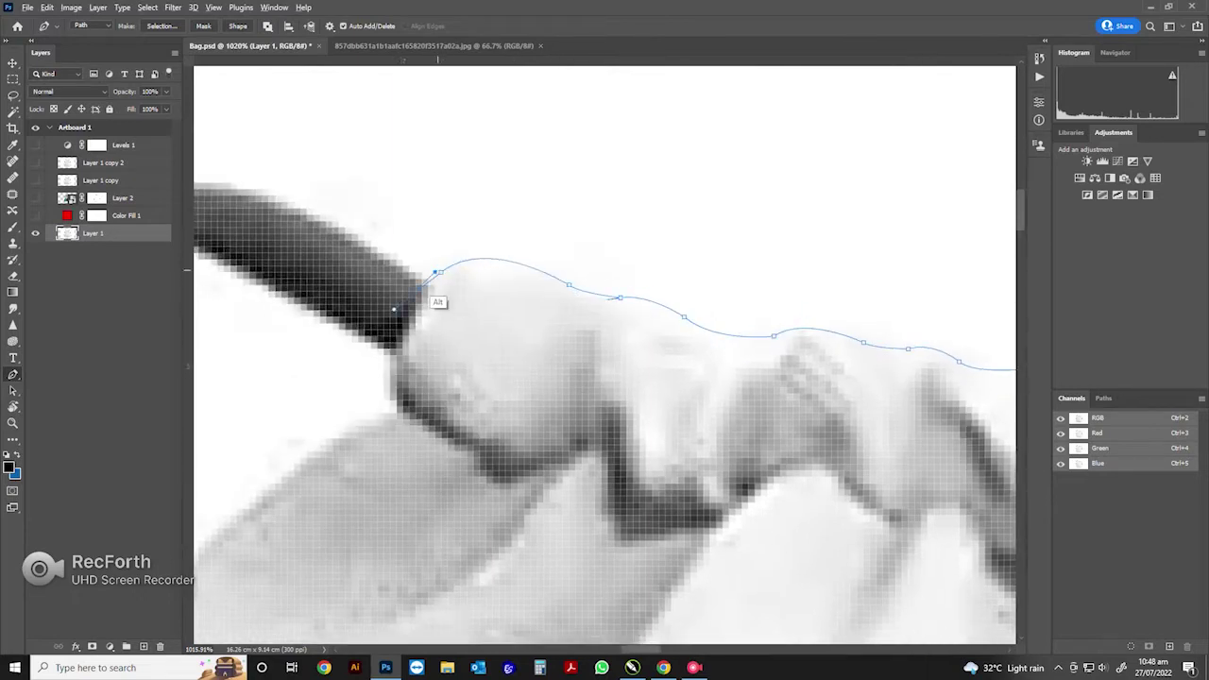
# - Bring the path down the bag's left side with another anchor
pyautogui.scroll(-5, 559, 397)
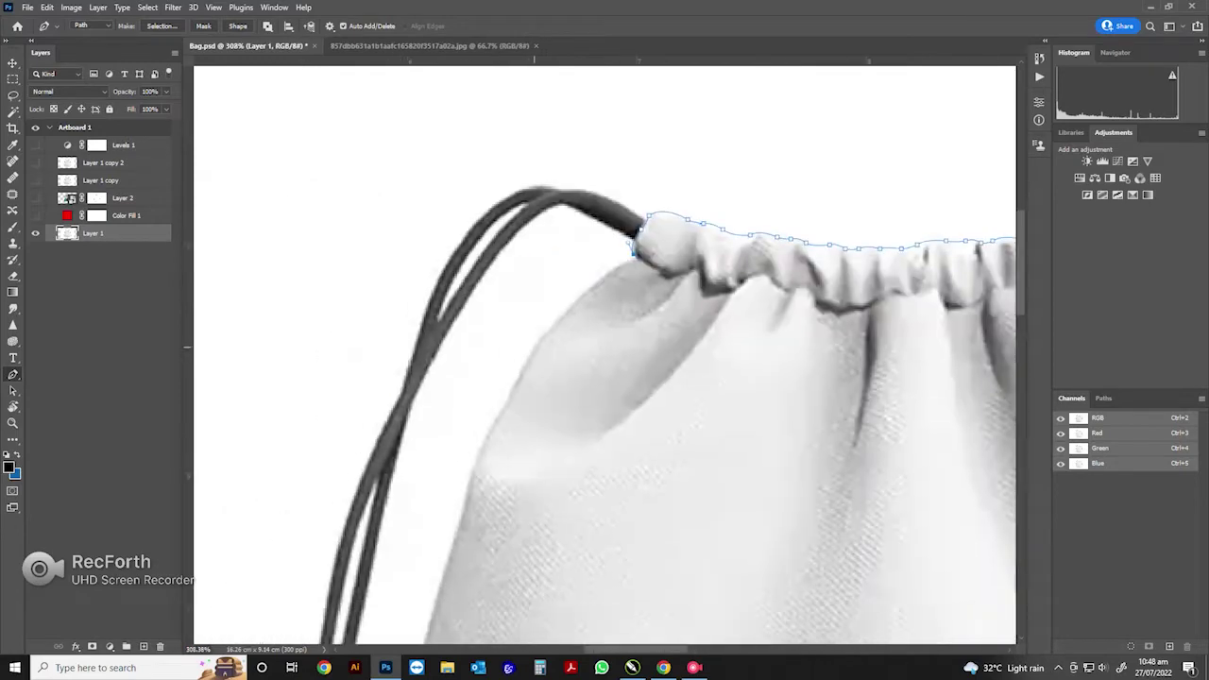
pyautogui.scroll(3, 491, 427)
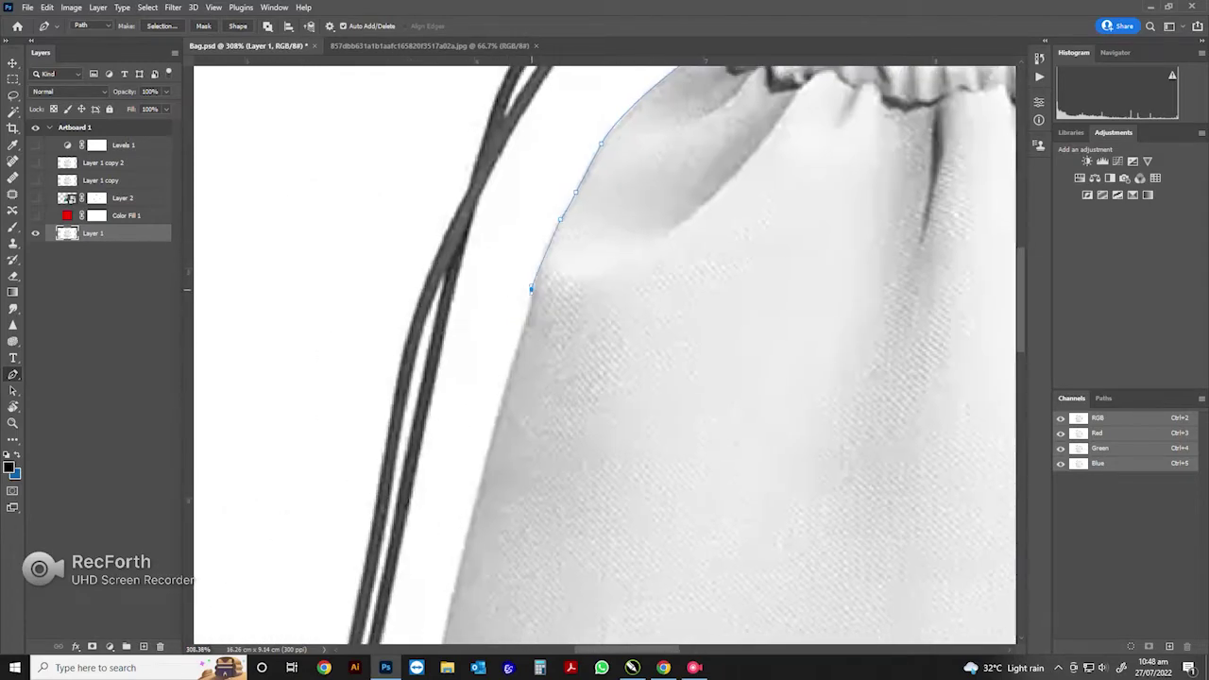
pyautogui.scroll(-3, 506, 379)
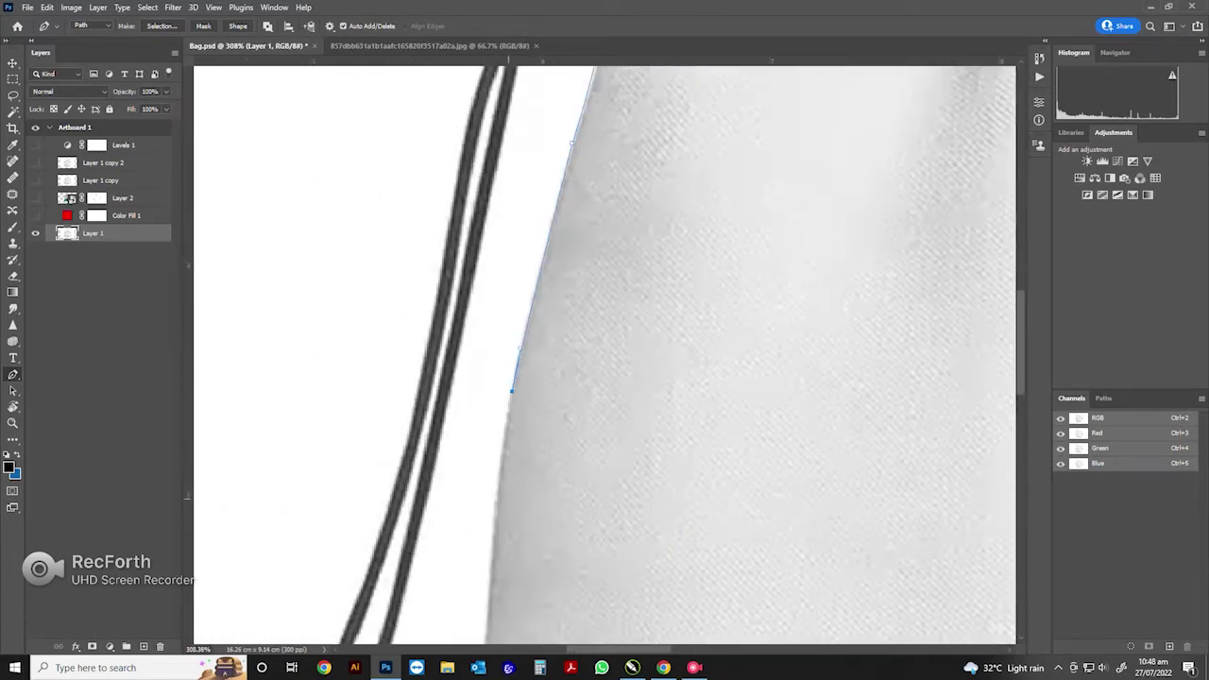
pyautogui.scroll(-1, 513, 404)
pyautogui.scroll(-3, 501, 397)
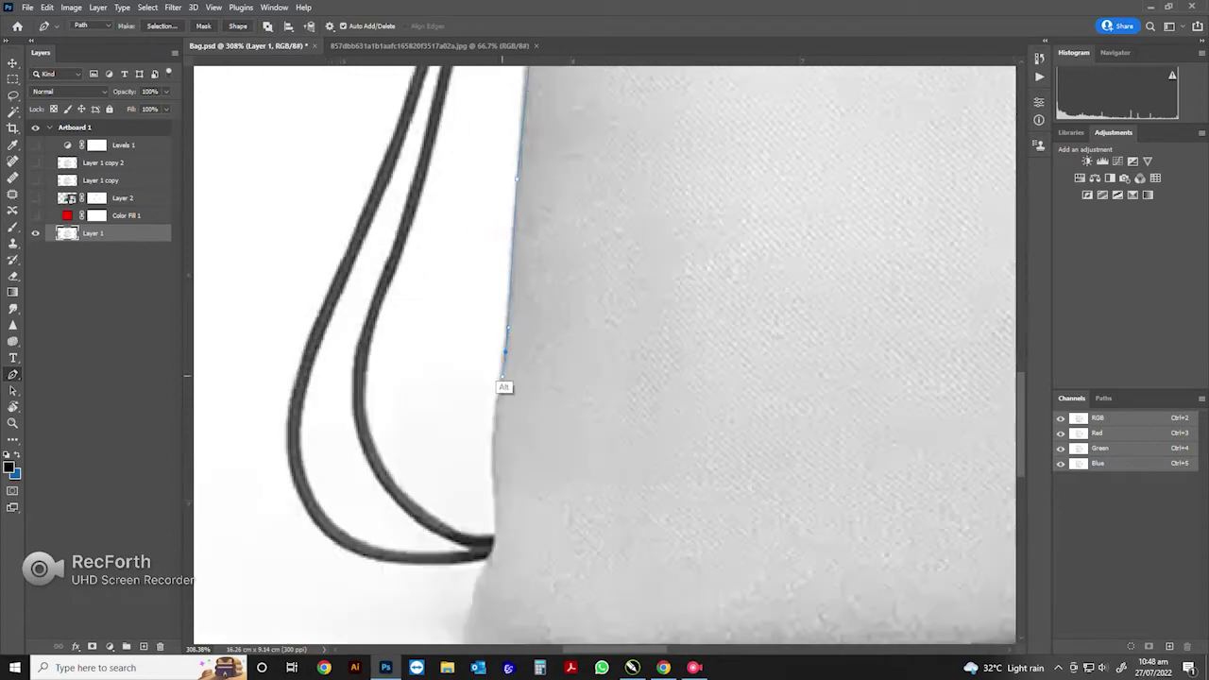
pyautogui.scroll(-3, 492, 488)
pyautogui.hscroll(-1, 492, 488)
pyautogui.click(588, 320)
# - Close the path, turn it into a selection and fill it black on a new layer
pyautogui.click(573, 359)
pyautogui.hotkey('ctrl', 'Return')
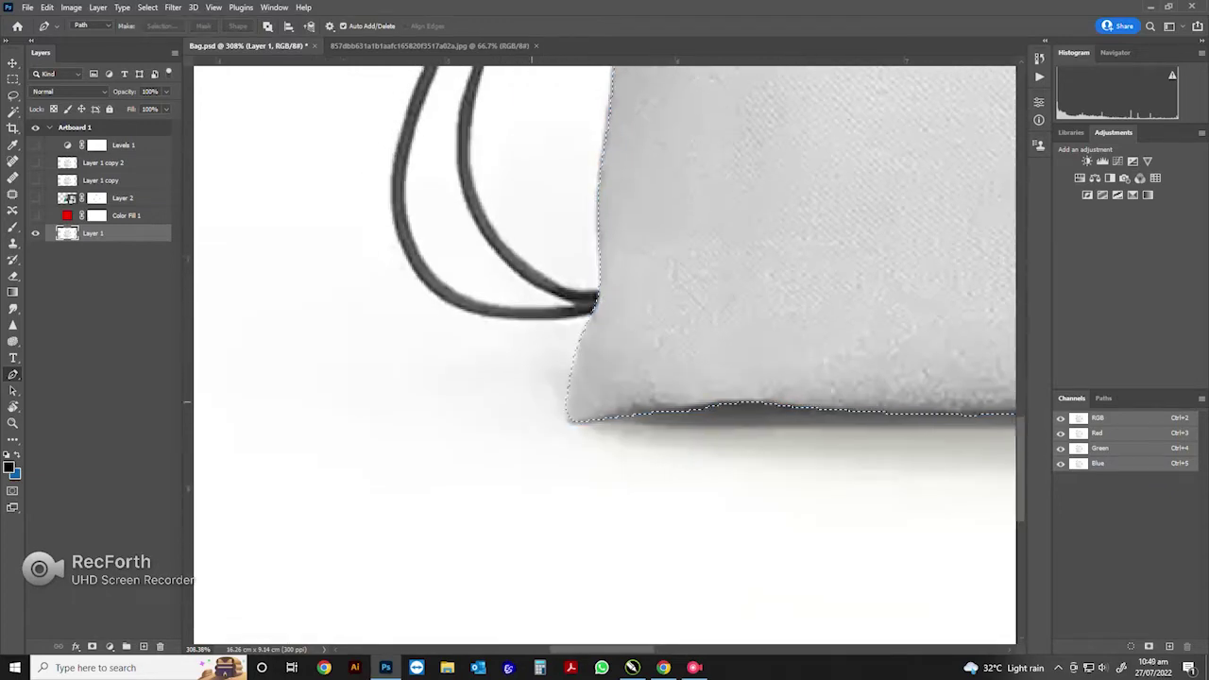
pyautogui.hotkey('ctrl', 'shift', 'alt', 'n')
pyautogui.hotkey('alt', 'BackSpace')
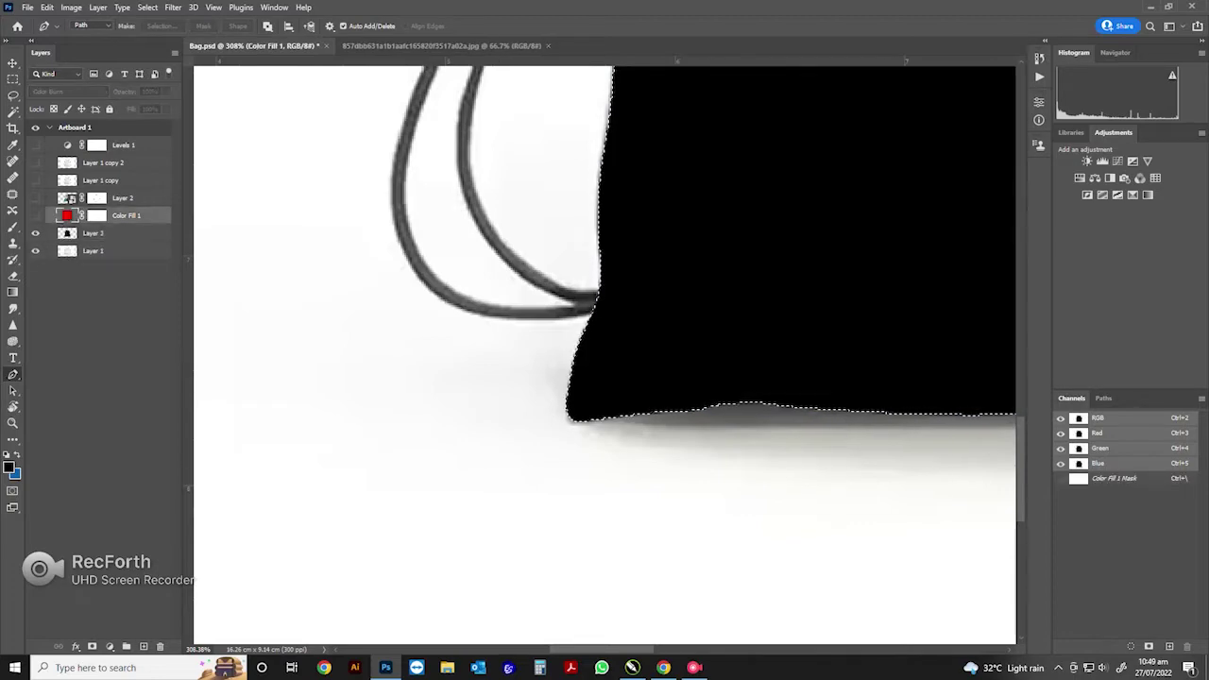
pyautogui.hotkey('ctrl', 'd')
# - Fit the whole bag in view and switch to the Brush tool
pyautogui.hotkey('ctrl', '0')
pyautogui.scroll(3, 623, 419)
pyautogui.press('b')
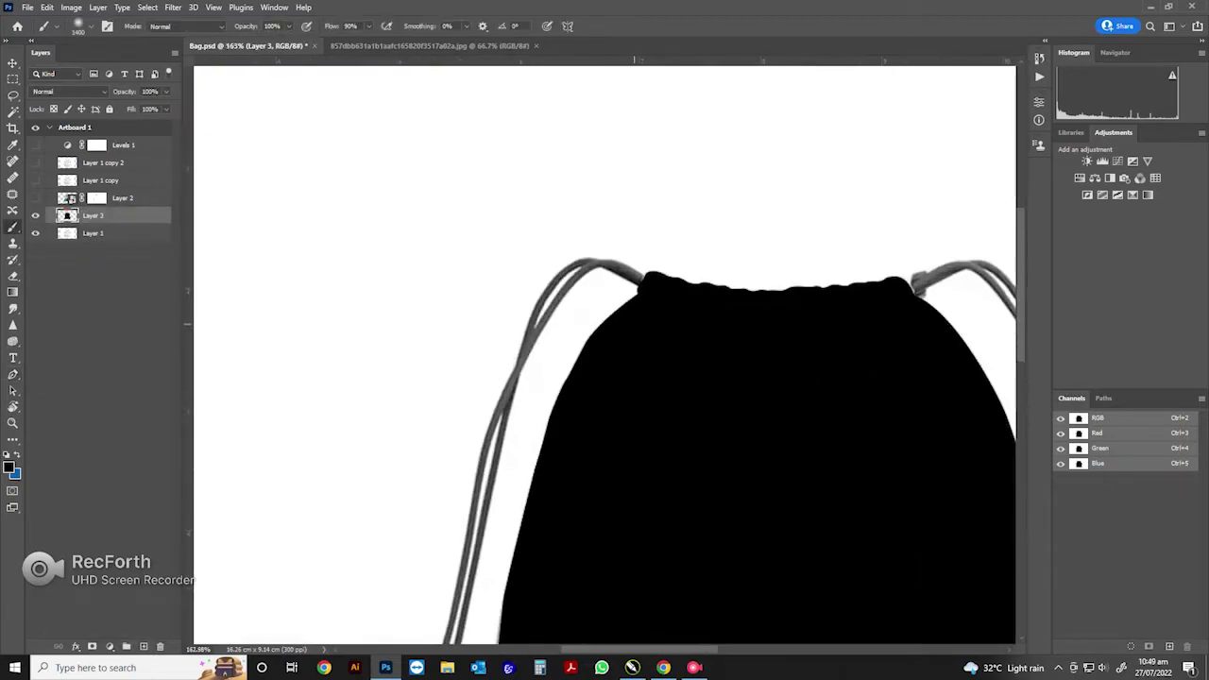
pyautogui.scroll(2, 621, 337)
pyautogui.scroll(3, 652, 321)
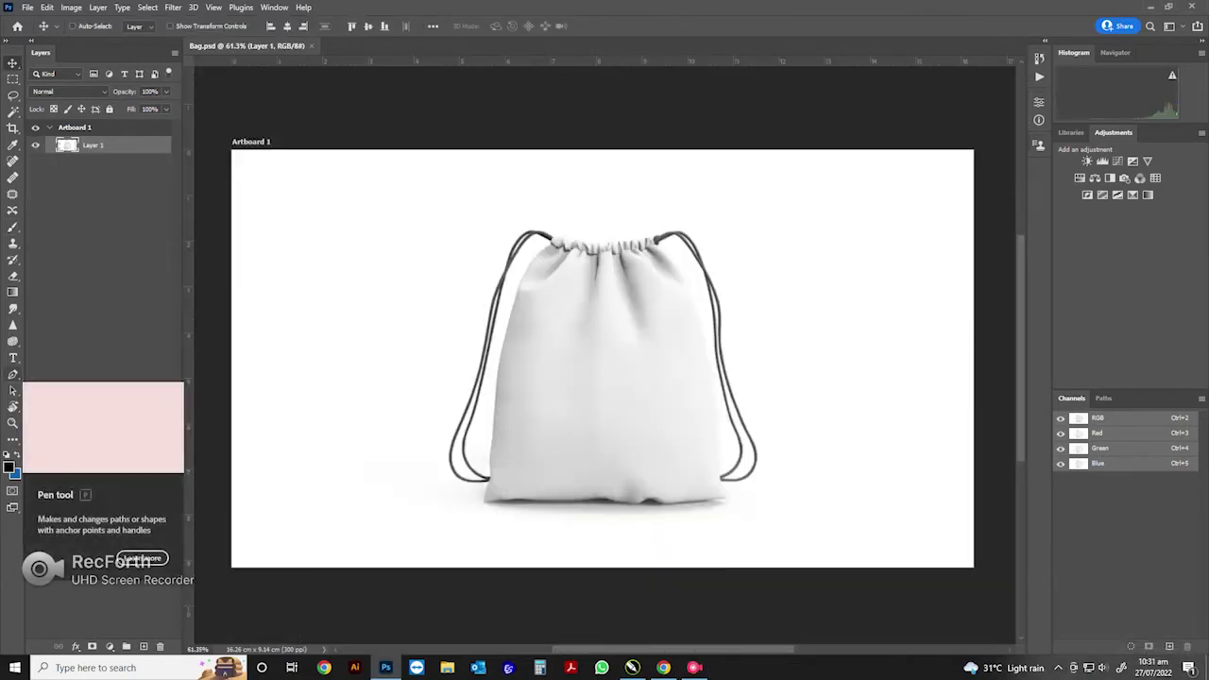
# - Drag a rectangular marquee enclosing the whole bag and add a new empty layer
pyautogui.click(13, 374)
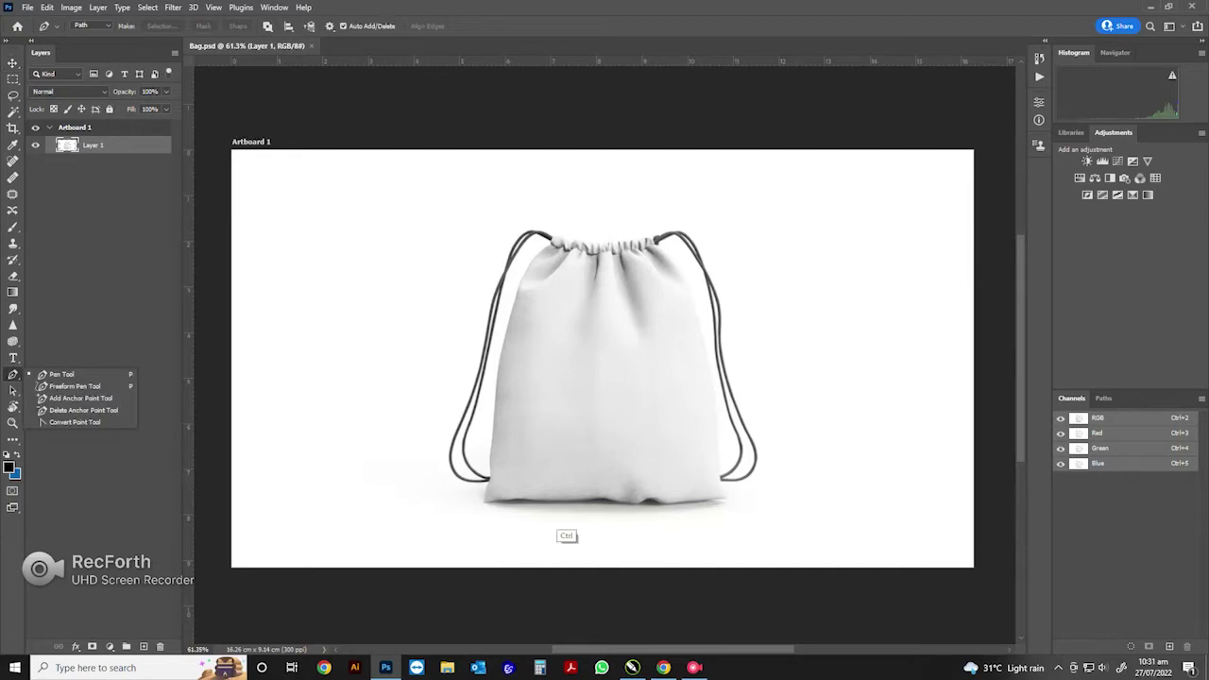
pyautogui.scroll(3, 480, 520)
pyautogui.scroll(-1, 564, 572)
pyautogui.scroll(-2, 523, 542)
pyautogui.scroll(1, 500, 524)
pyautogui.moveTo(520, 496); pyautogui.dragTo(435, 564)
pyautogui.press('m')
pyautogui.moveTo(398, 238)
pyautogui.mouseDown()
pyautogui.moveTo(384, 225)
pyautogui.moveTo(707, 577)
pyautogui.mouseUp()
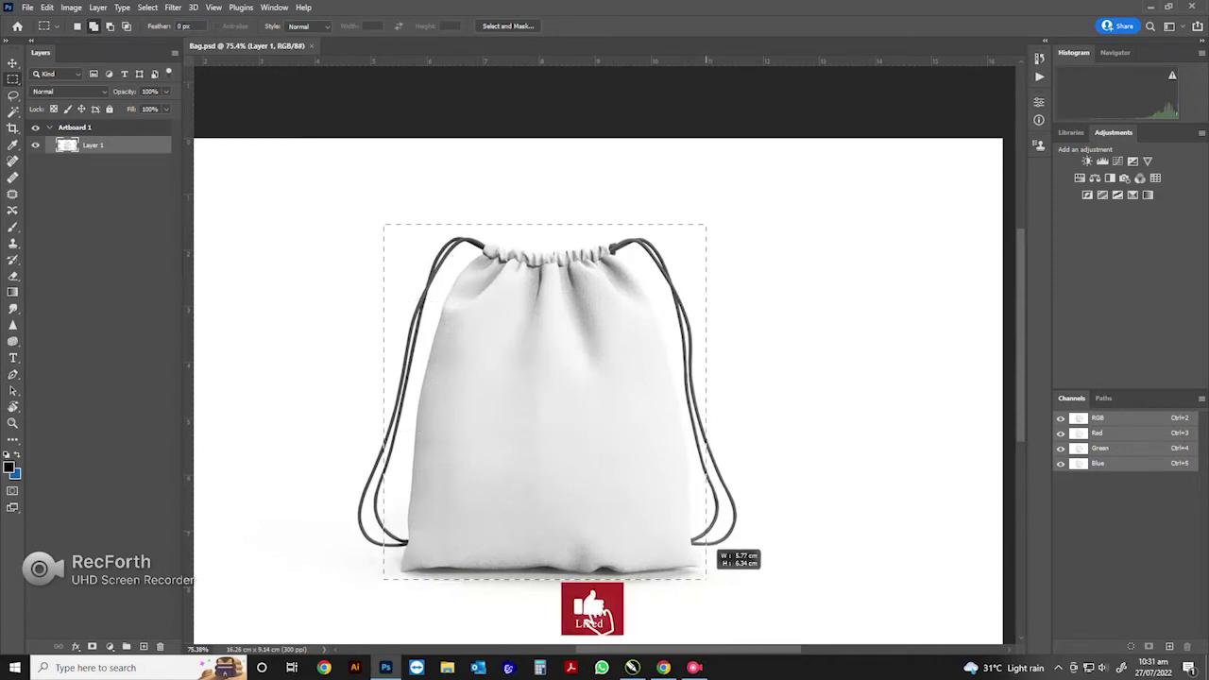
pyautogui.click(708, 578)
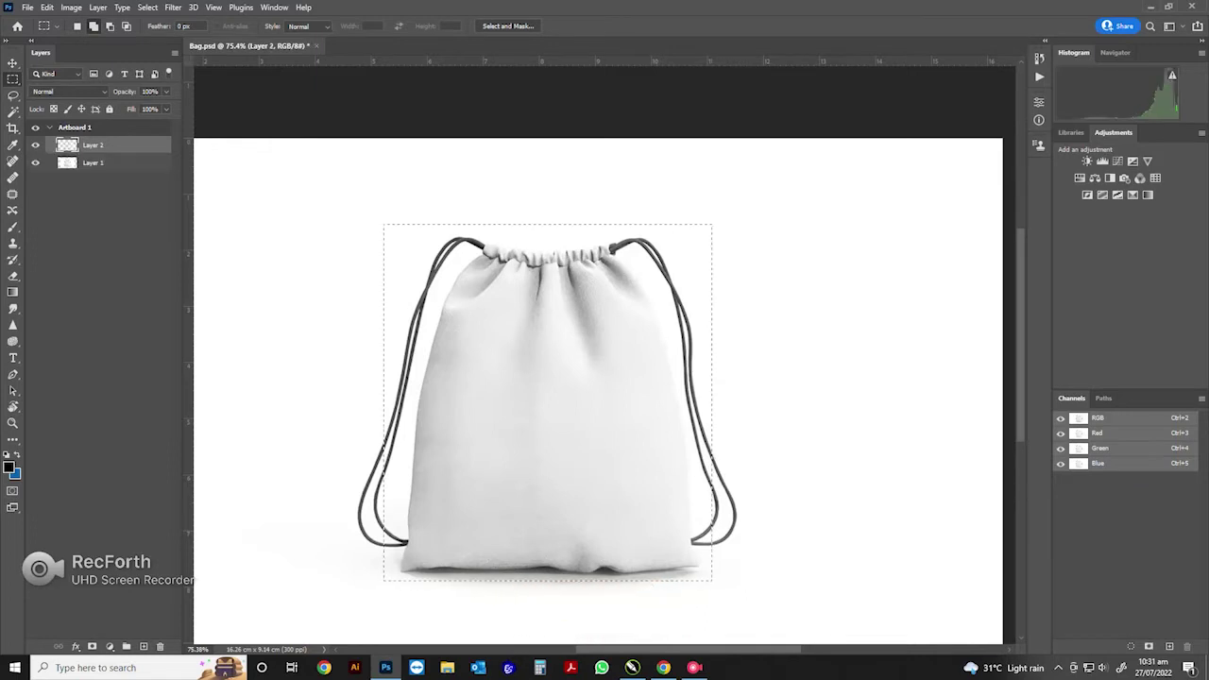
# - Fill the rectangle blue at 50% opacity and lower its top edge to the bag top
pyautogui.hotkey('ctrl', 'BackSpace')
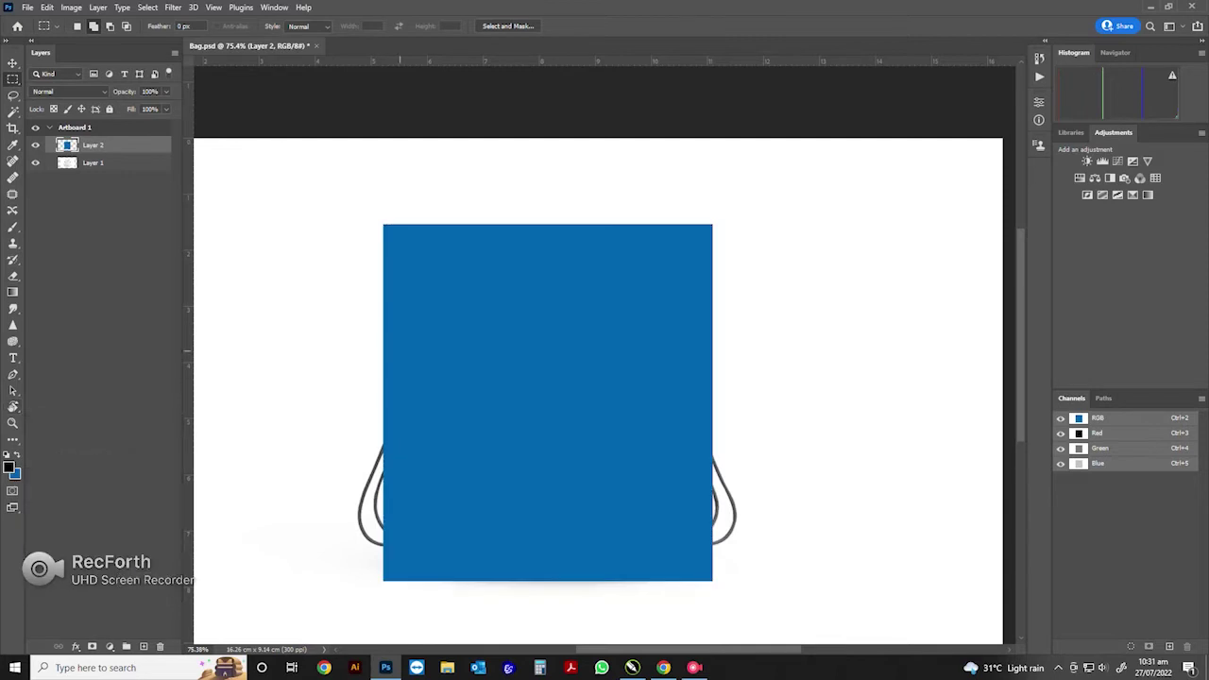
pyautogui.press('5')
pyautogui.moveTo(458, 278)
pyautogui.mouseDown()
pyautogui.moveTo(678, 324)
pyautogui.moveTo(631, 358)
pyautogui.mouseUp()
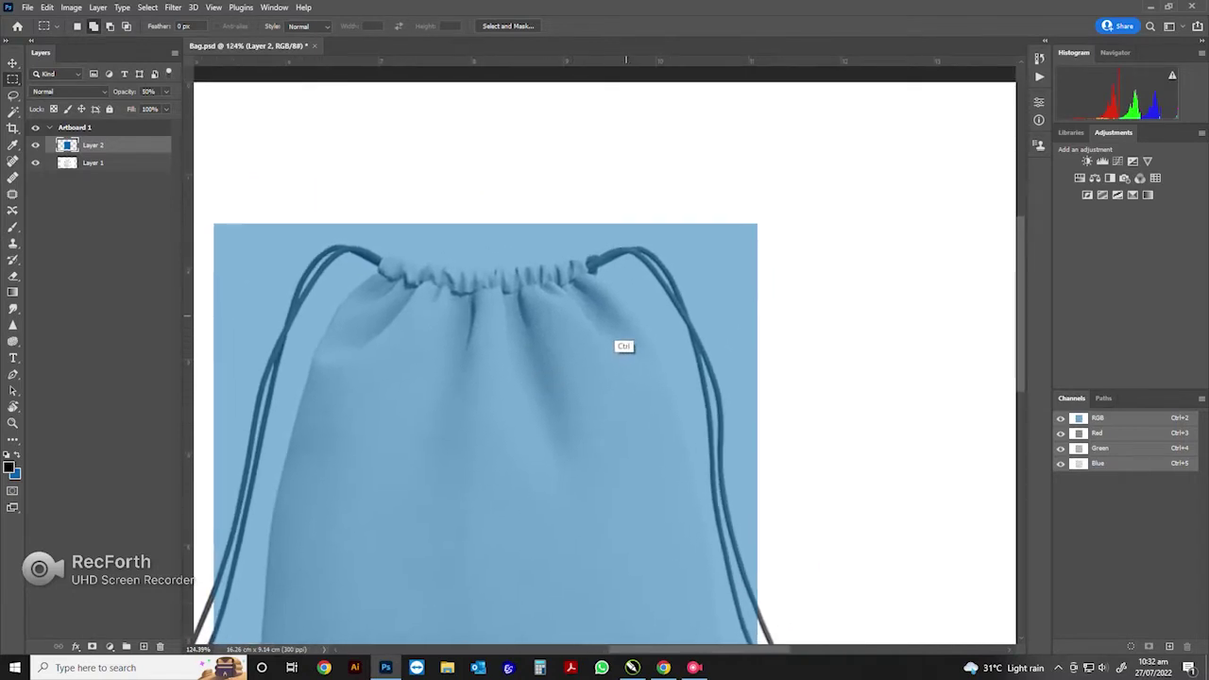
pyautogui.hotkey('ctrl', 't')
pyautogui.moveTo(485, 225); pyautogui.dragTo(487, 250)
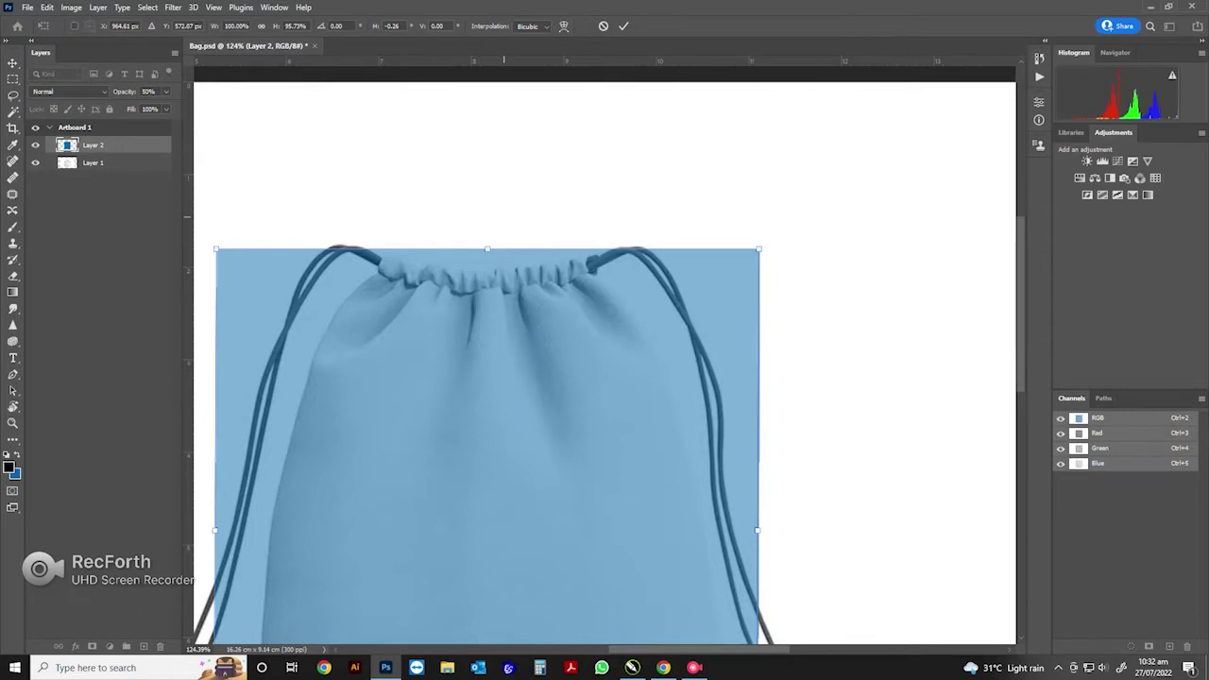
pyautogui.press('Return')
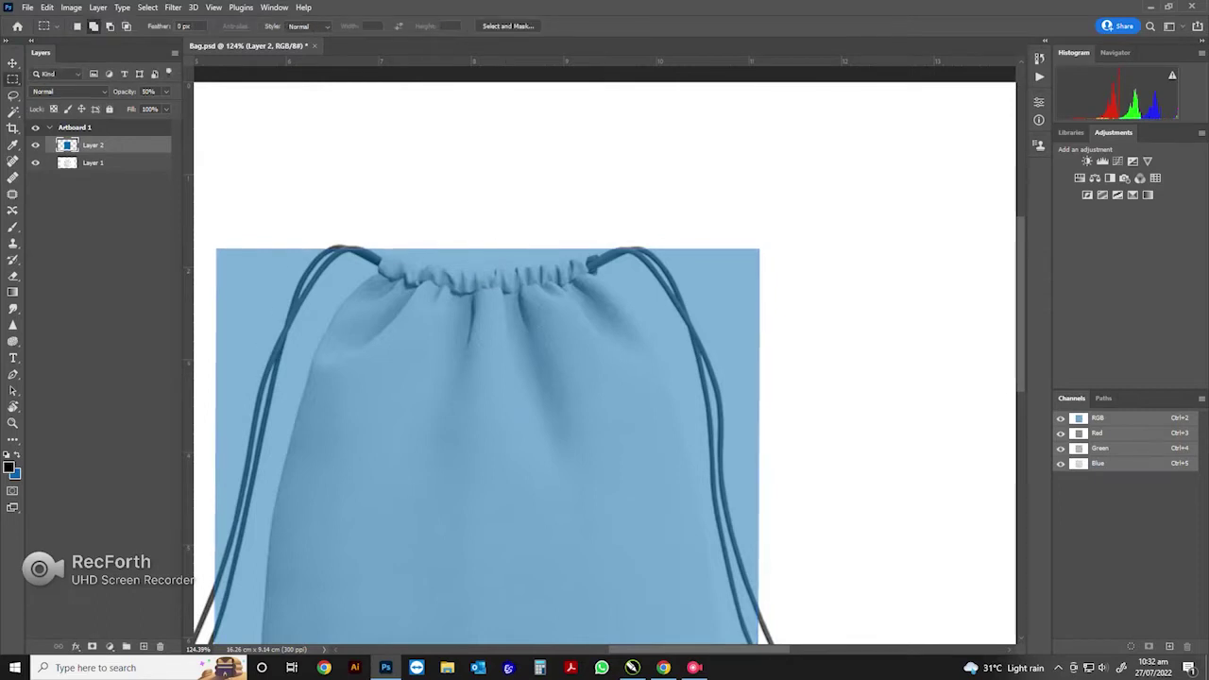
# - Convert Layer 2 to a Smart Object and pull its top-right corner inward
pyautogui.rightClick(87, 145)
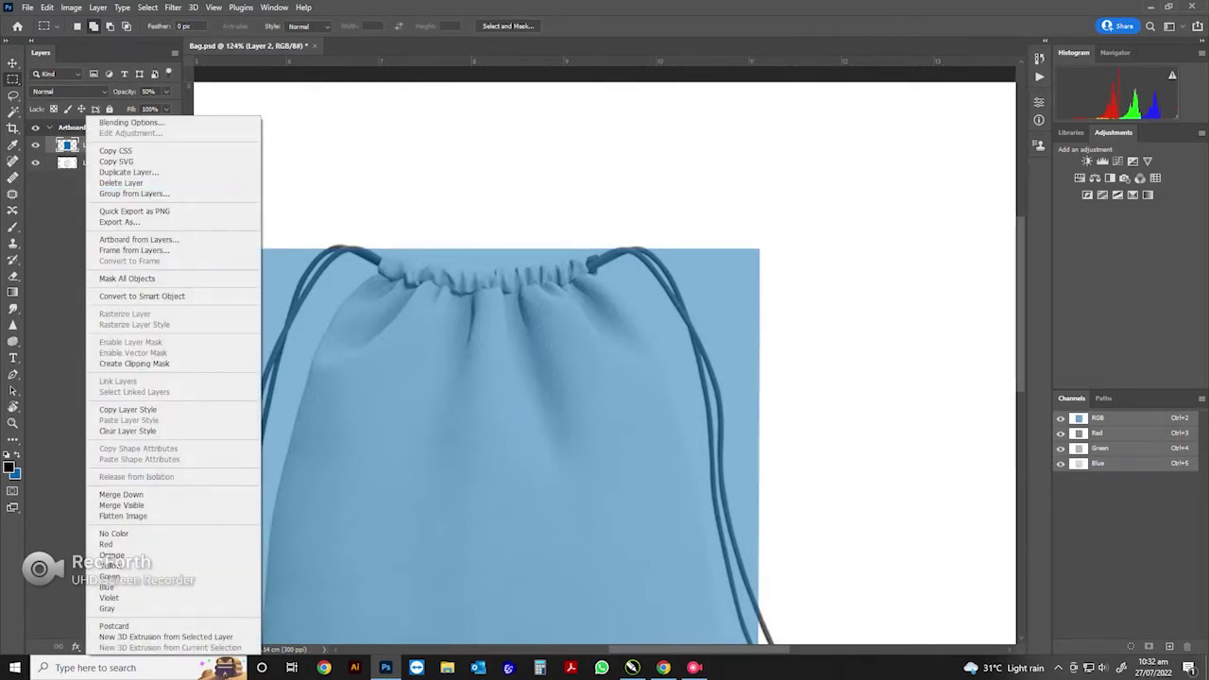
pyautogui.click(142, 296)
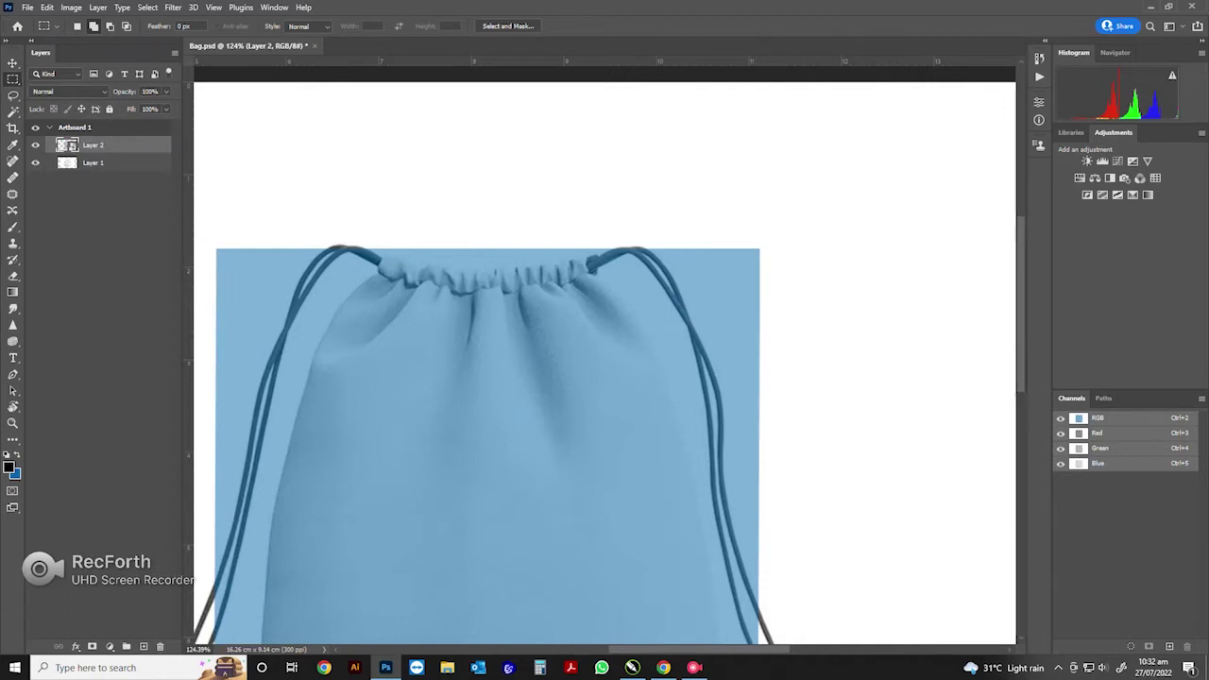
pyautogui.hotkey('ctrl', 't')
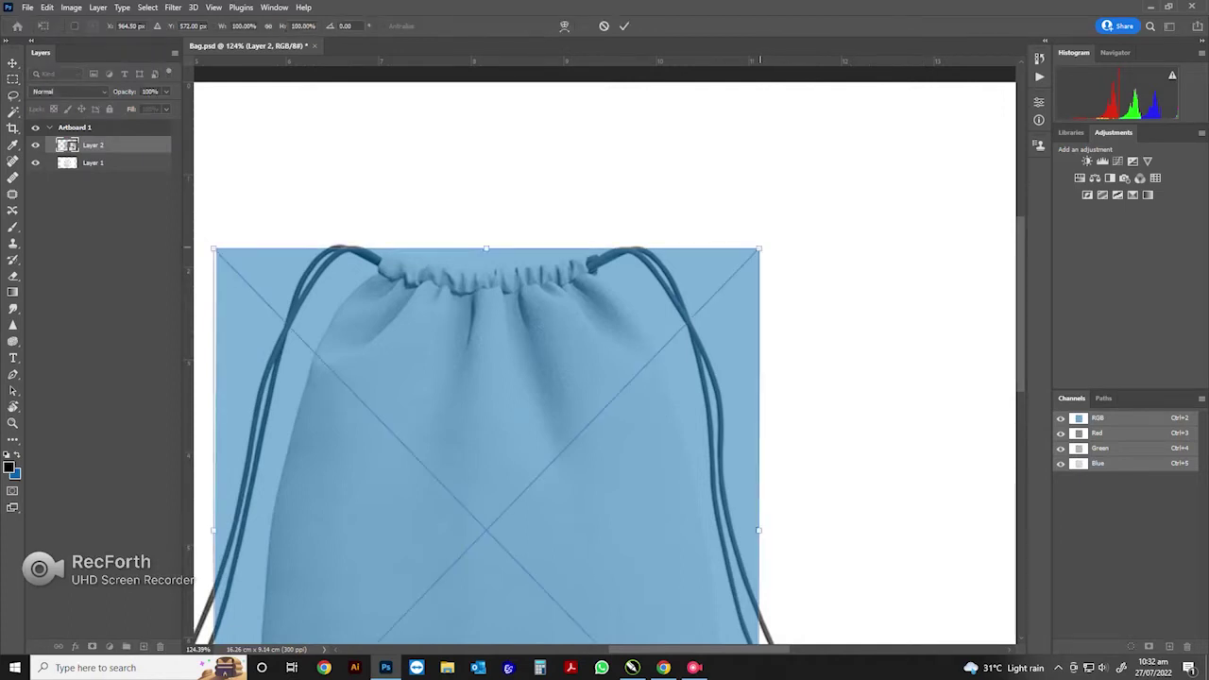
pyautogui.moveTo(760, 249); pyautogui.dragTo(665, 256)
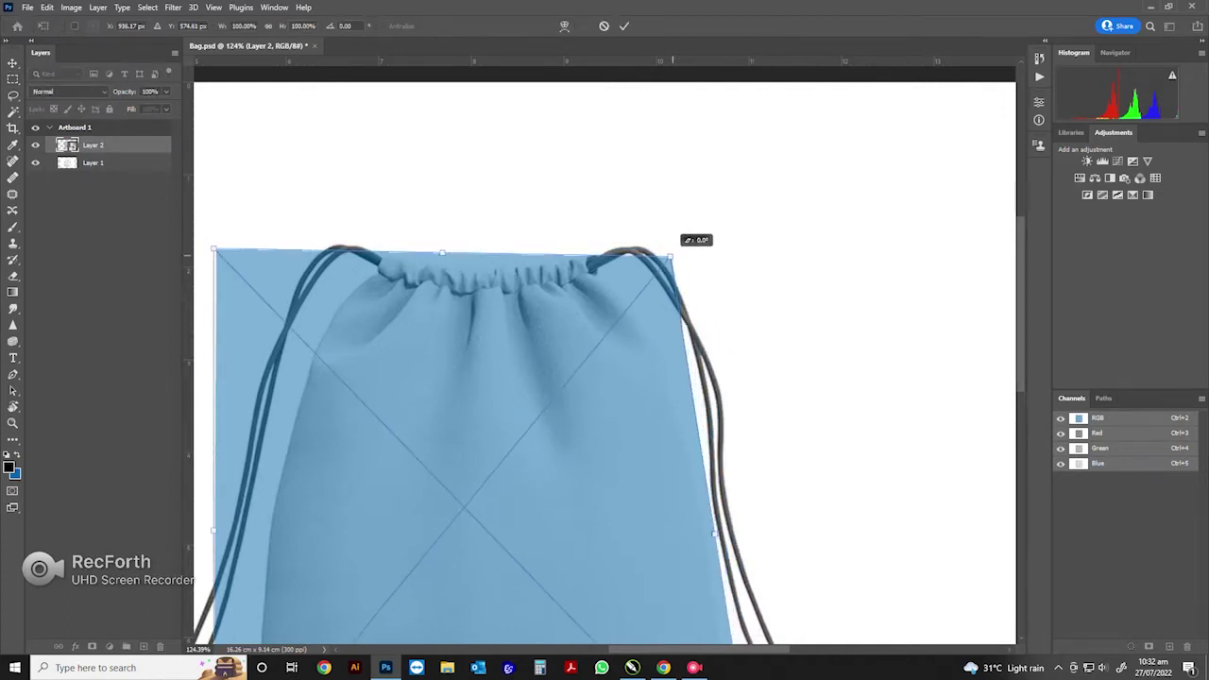
pyautogui.moveTo(664, 256); pyautogui.dragTo(661, 258)
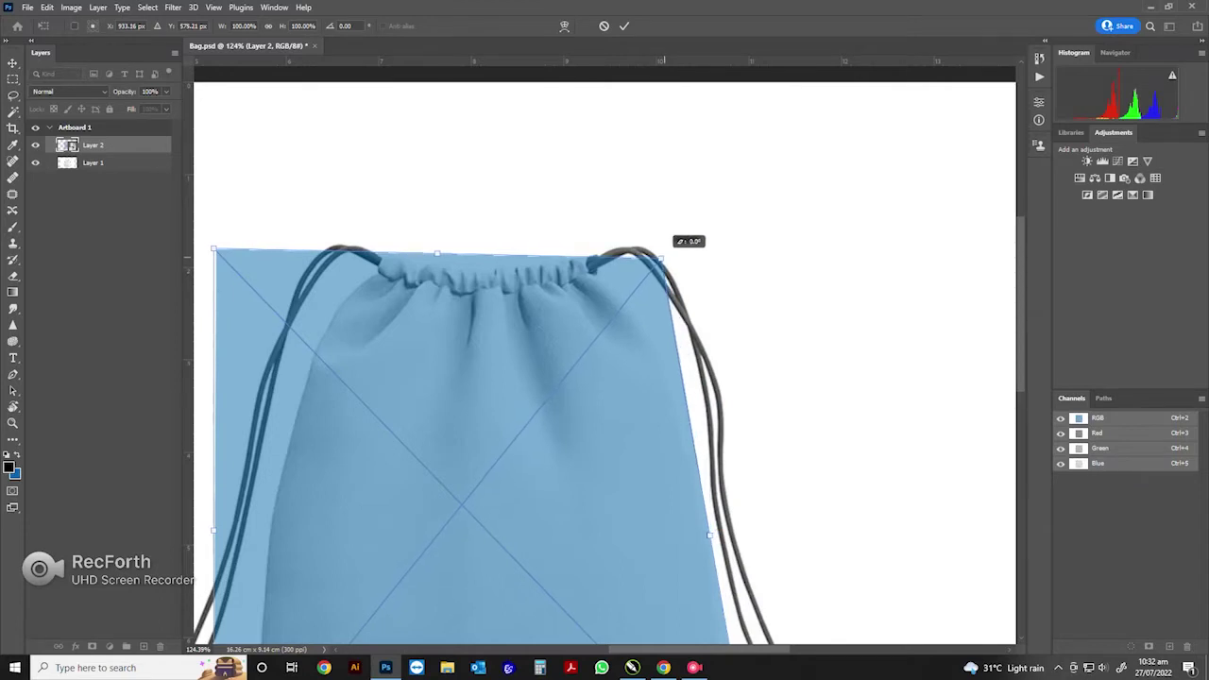
pyautogui.moveTo(609, 305); pyautogui.dragTo(677, 240)
# - Move the top-left and both bottom corners and the bottom edge onto the bag's outline
pyautogui.moveTo(398, 94); pyautogui.dragTo(510, 96)
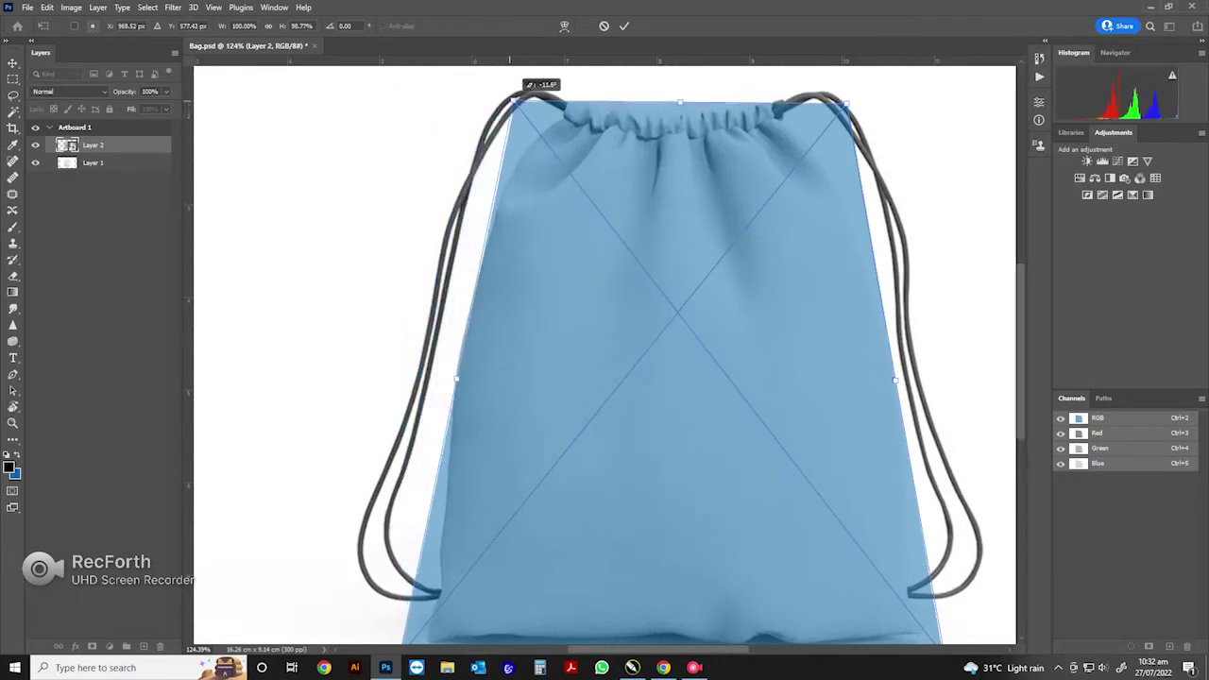
pyautogui.moveTo(511, 97); pyautogui.dragTo(506, 99)
pyautogui.scroll(-3, 463, 104)
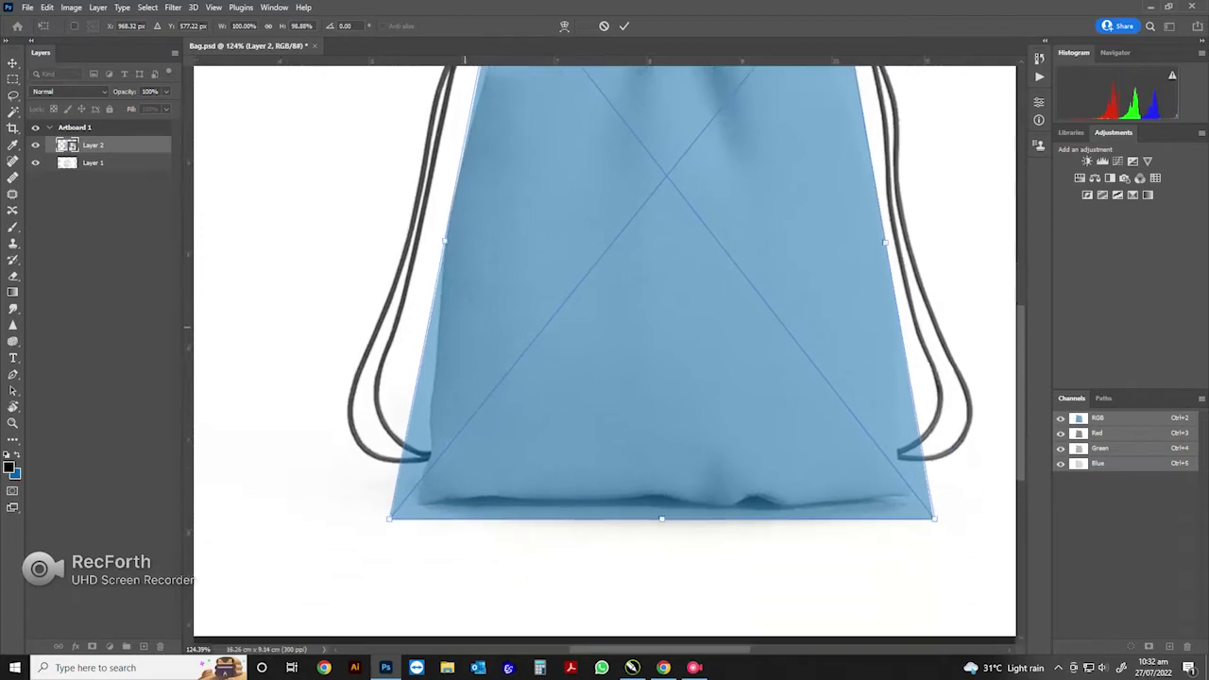
pyautogui.moveTo(389, 519); pyautogui.dragTo(406, 511)
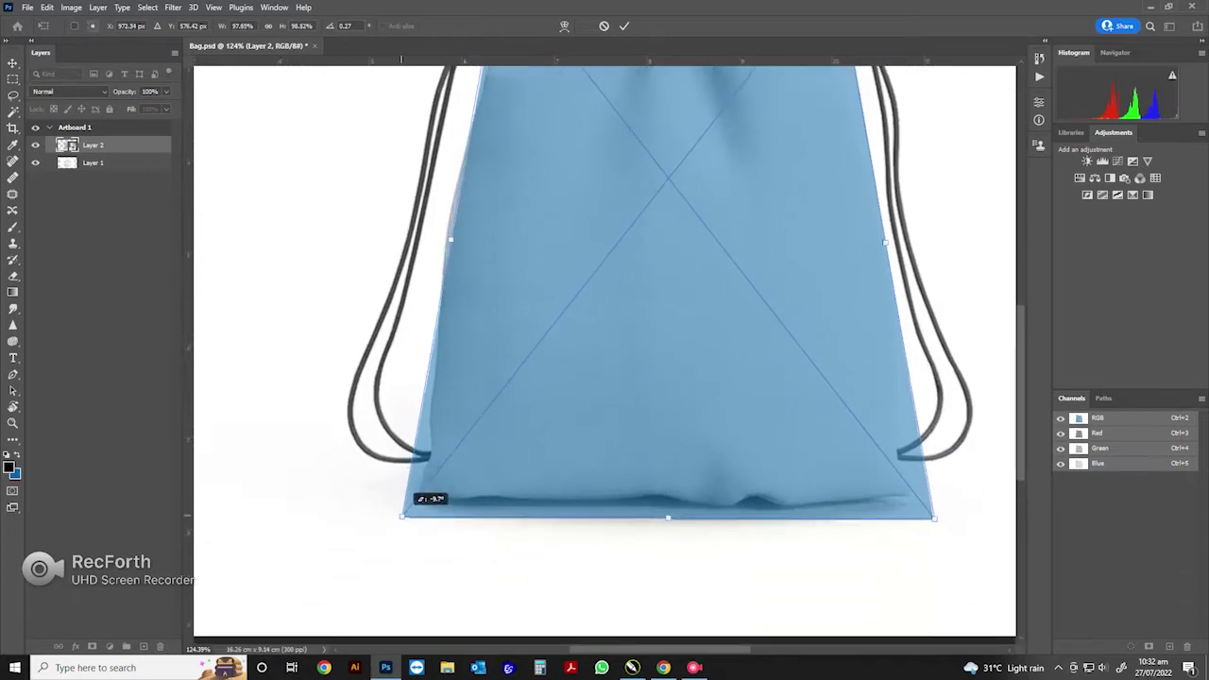
pyautogui.moveTo(406, 511); pyautogui.dragTo(411, 507)
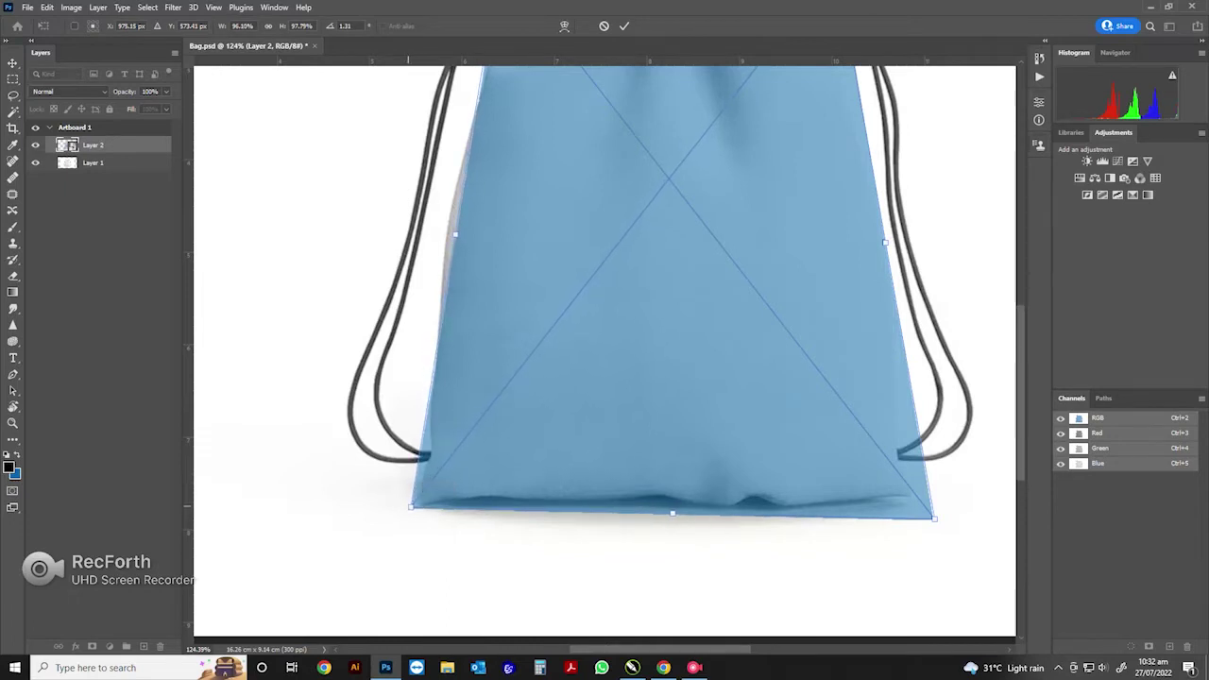
pyautogui.moveTo(935, 517); pyautogui.dragTo(917, 500)
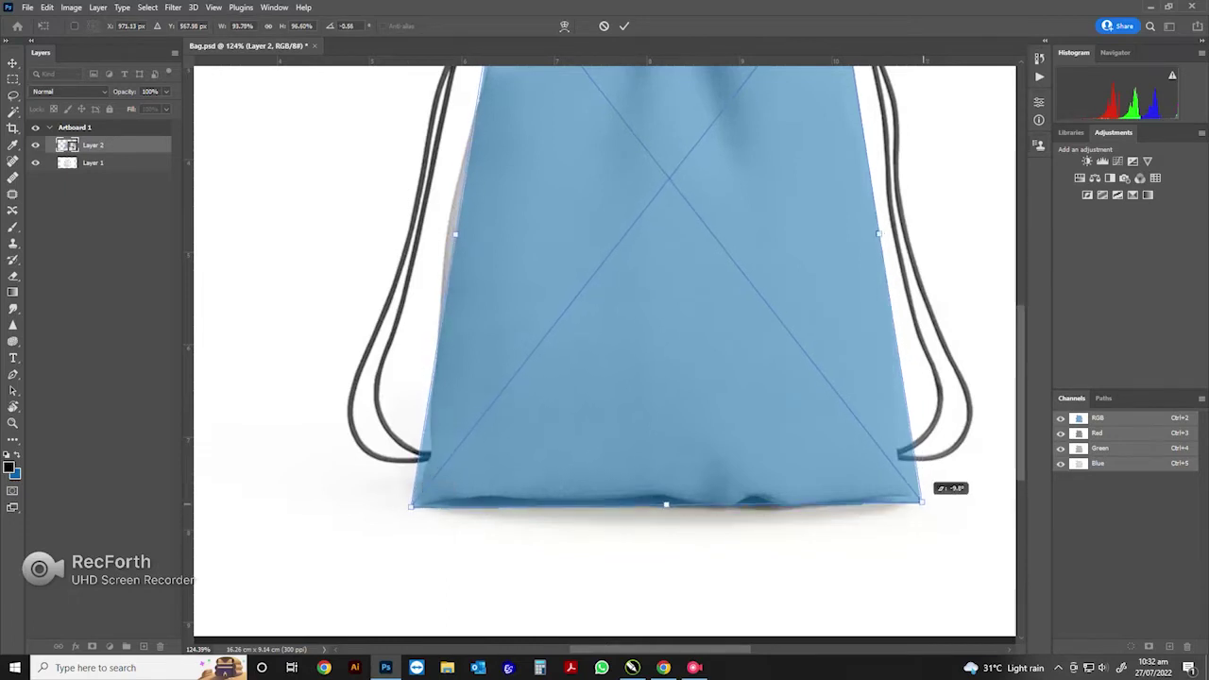
pyautogui.scroll(2, 666, 349)
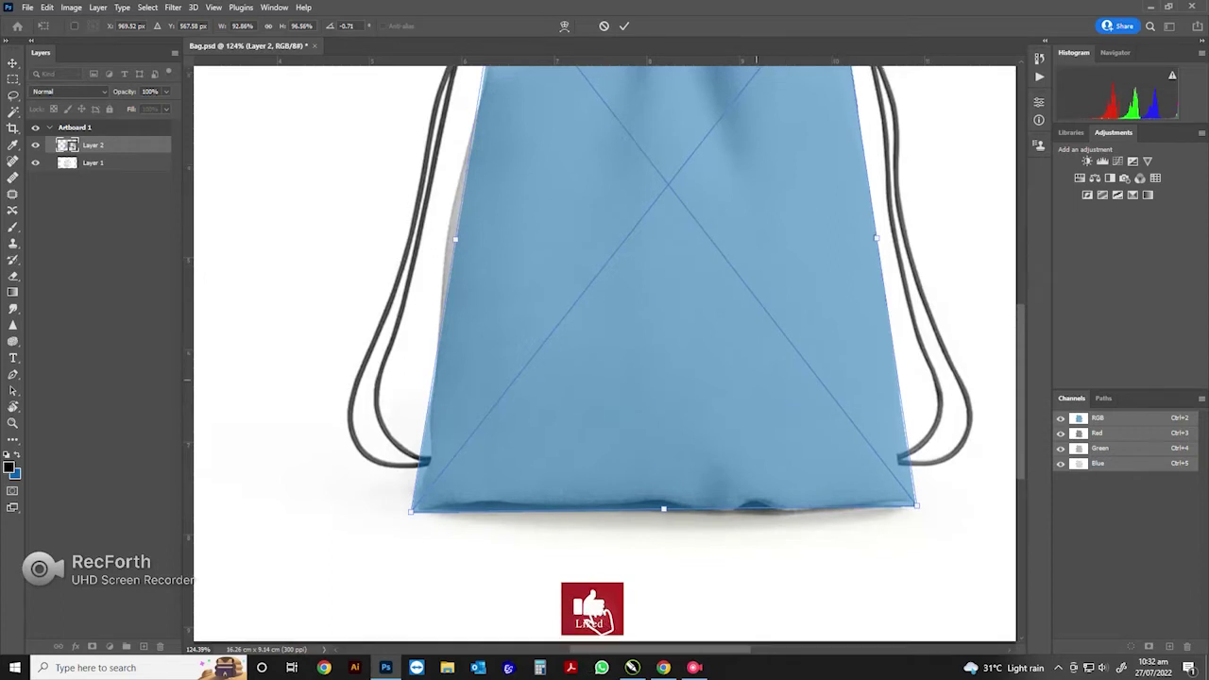
pyautogui.moveTo(671, 565); pyautogui.dragTo(671, 569)
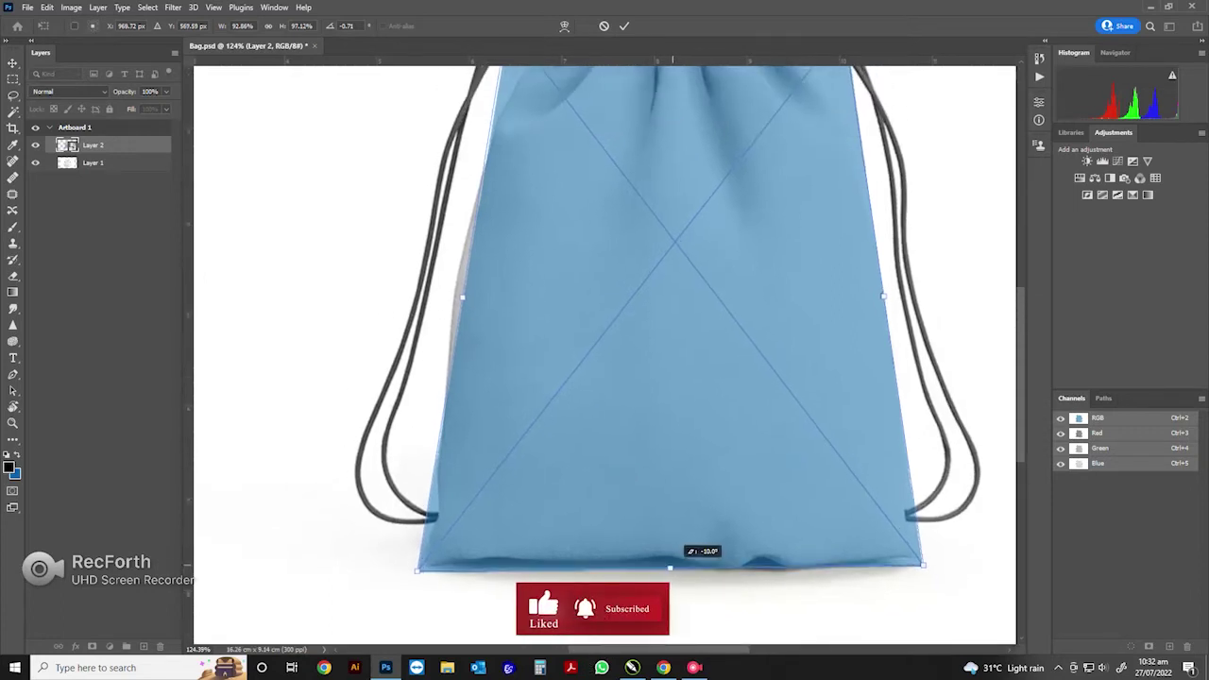
pyautogui.rightClick(647, 318)
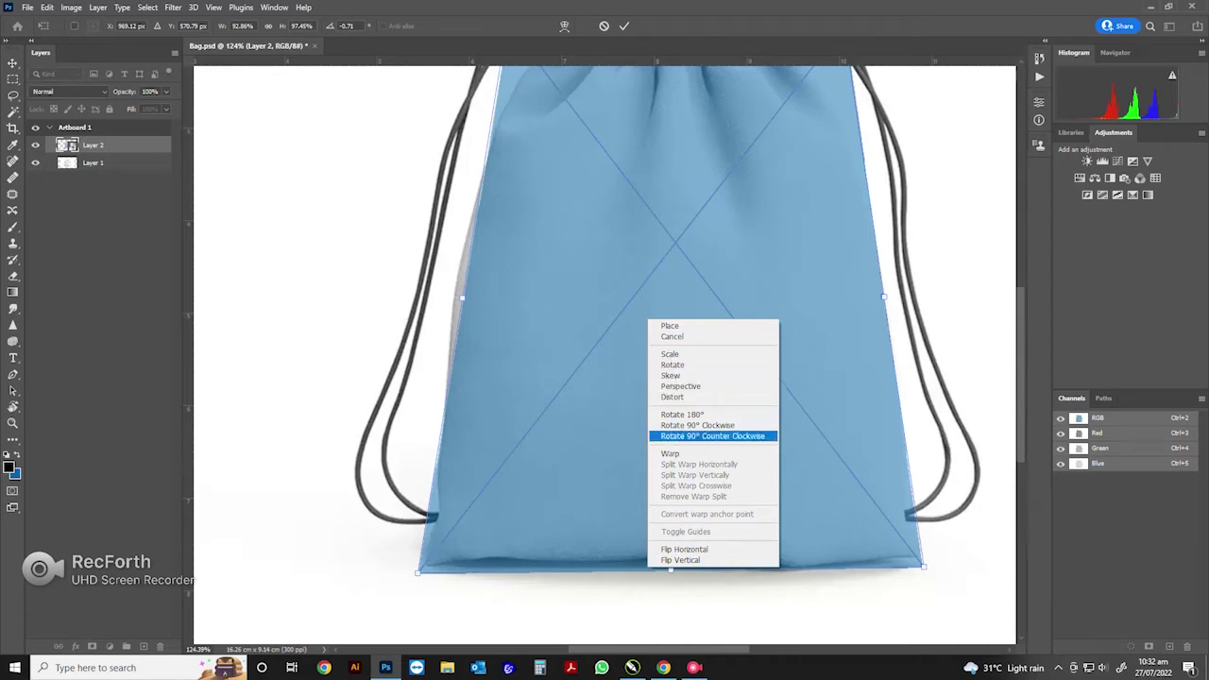
# - Warp the overlay's left edge and top-left area to follow the bag's left side and strap
pyautogui.click(670, 454)
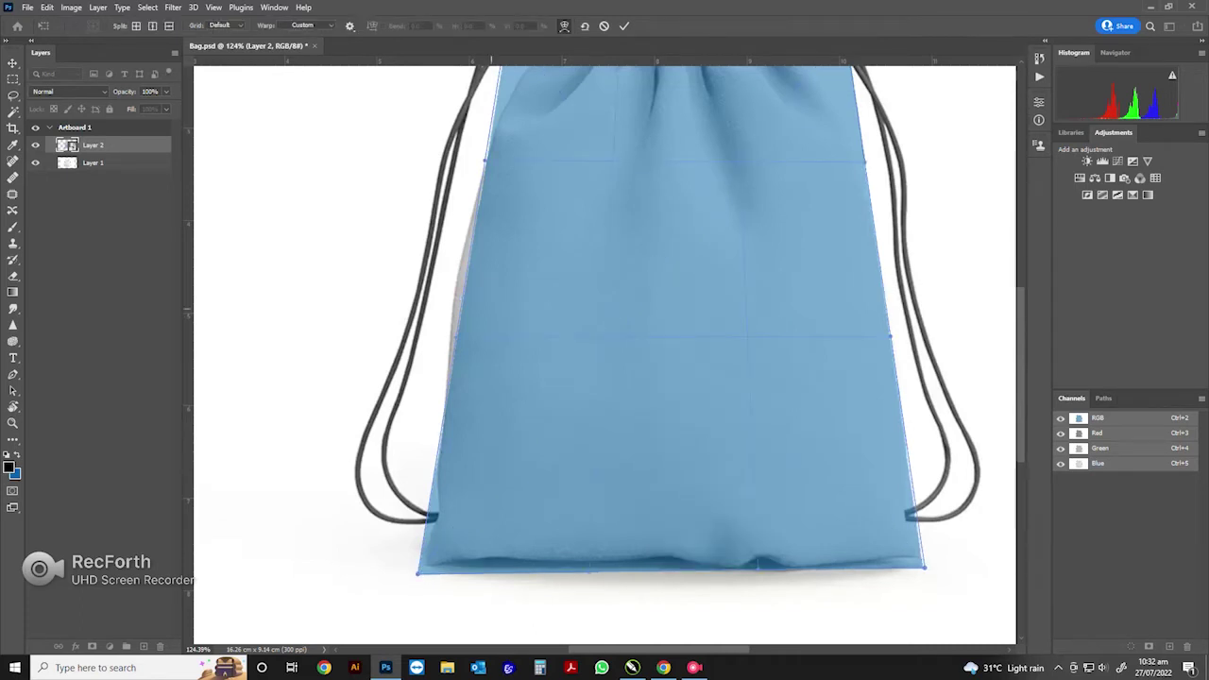
pyautogui.moveTo(498, 300); pyautogui.dragTo(478, 300)
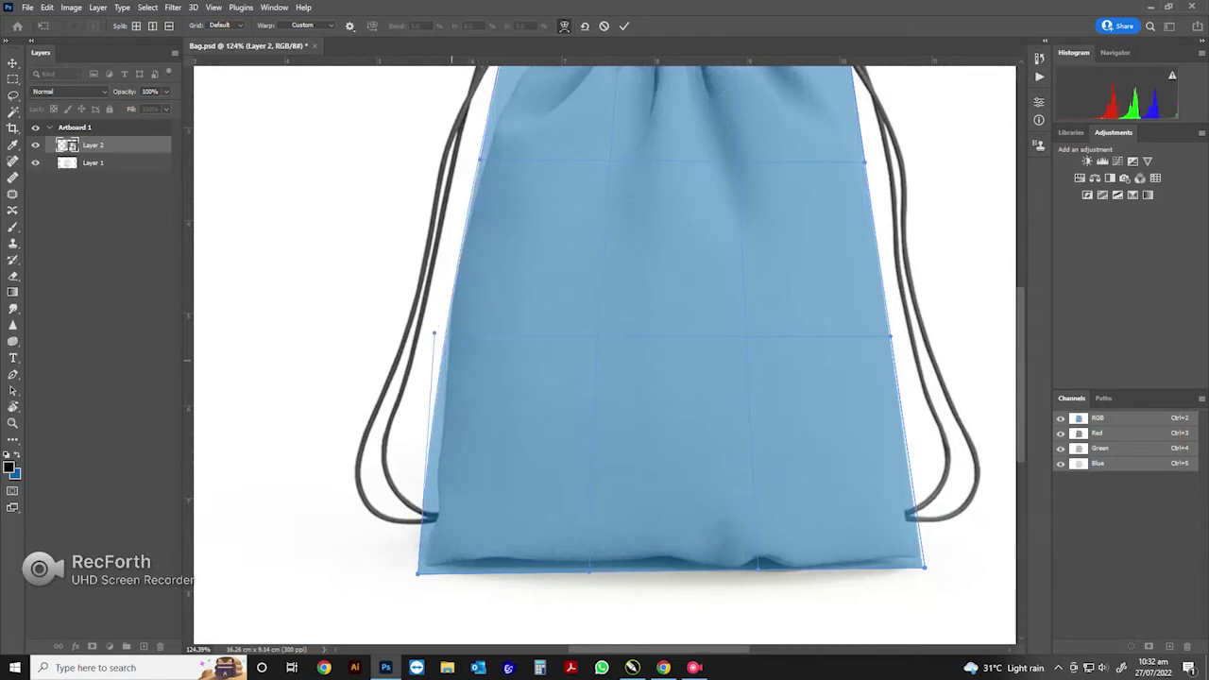
pyautogui.scroll(5, 605, 354)
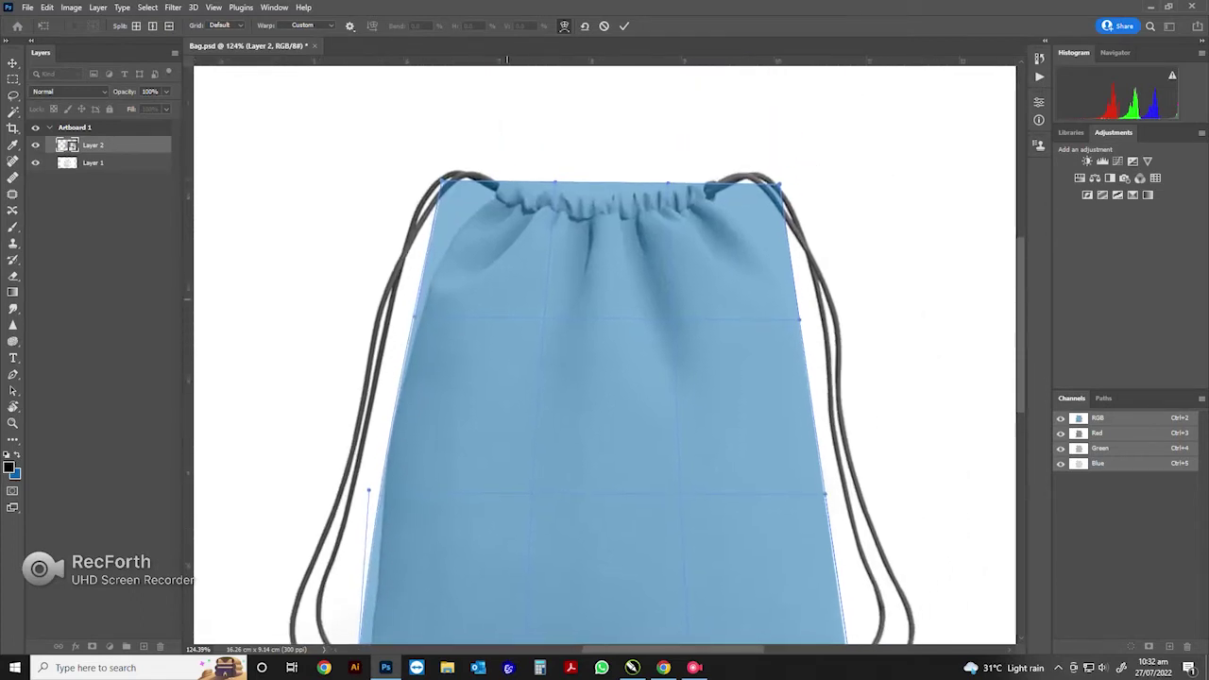
pyautogui.moveTo(442, 190); pyautogui.dragTo(490, 194)
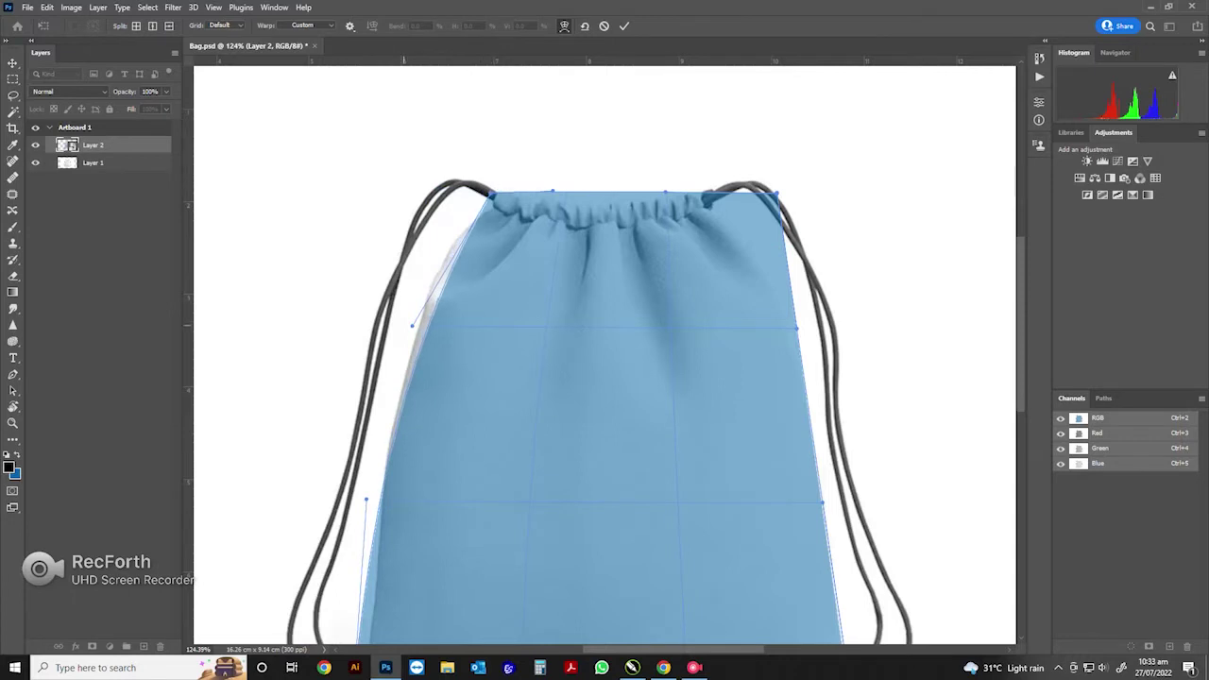
pyautogui.moveTo(411, 325); pyautogui.dragTo(387, 292)
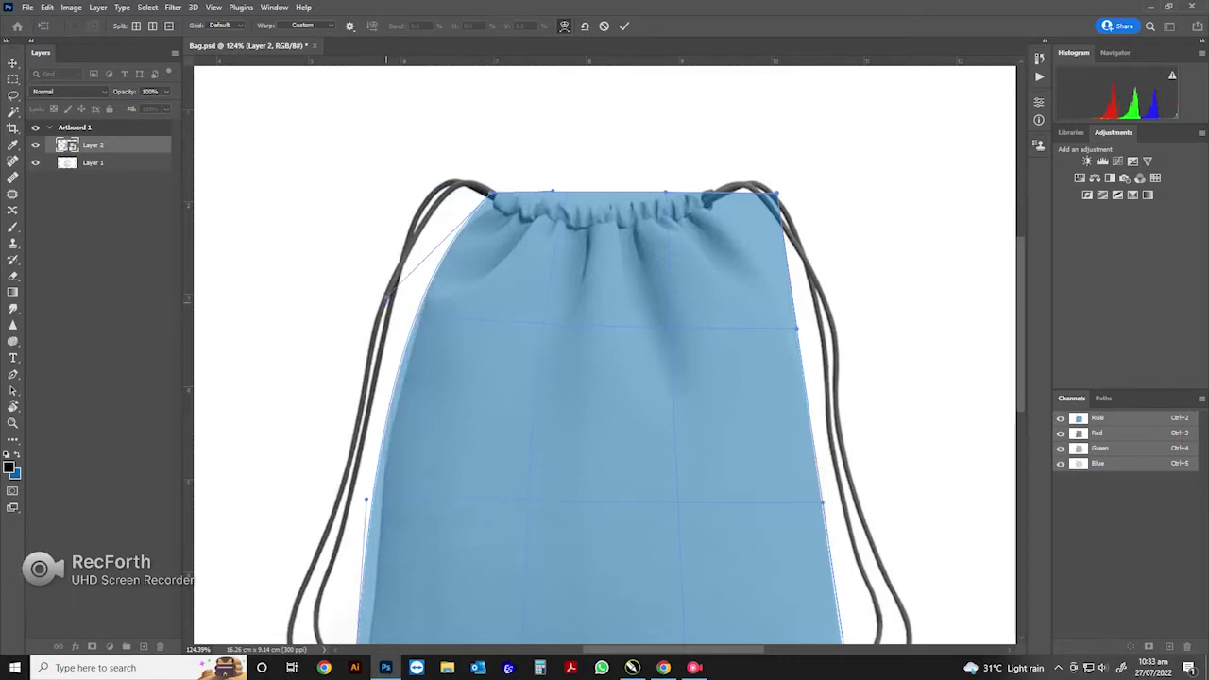
pyautogui.moveTo(366, 499); pyautogui.dragTo(374, 509)
pyautogui.hscroll(2, 605, 350)
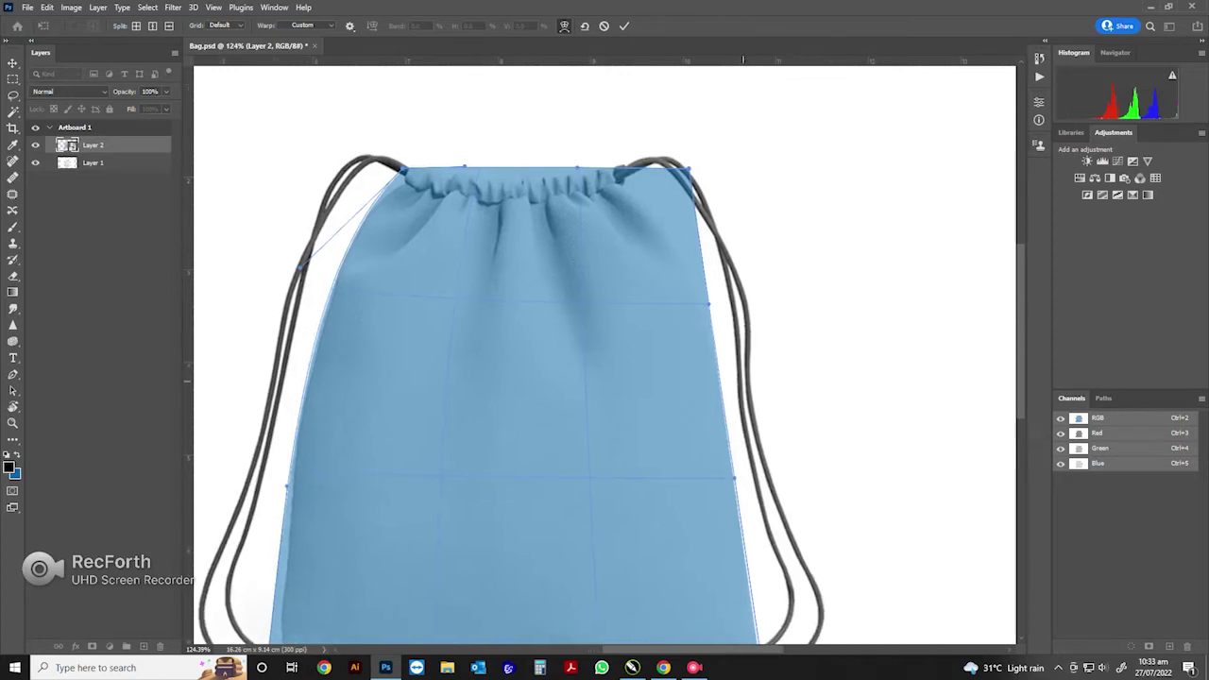
# - Warp the top-right and right edge, align both bottom corners with the base, and apply
pyautogui.moveTo(690, 170); pyautogui.dragTo(619, 175)
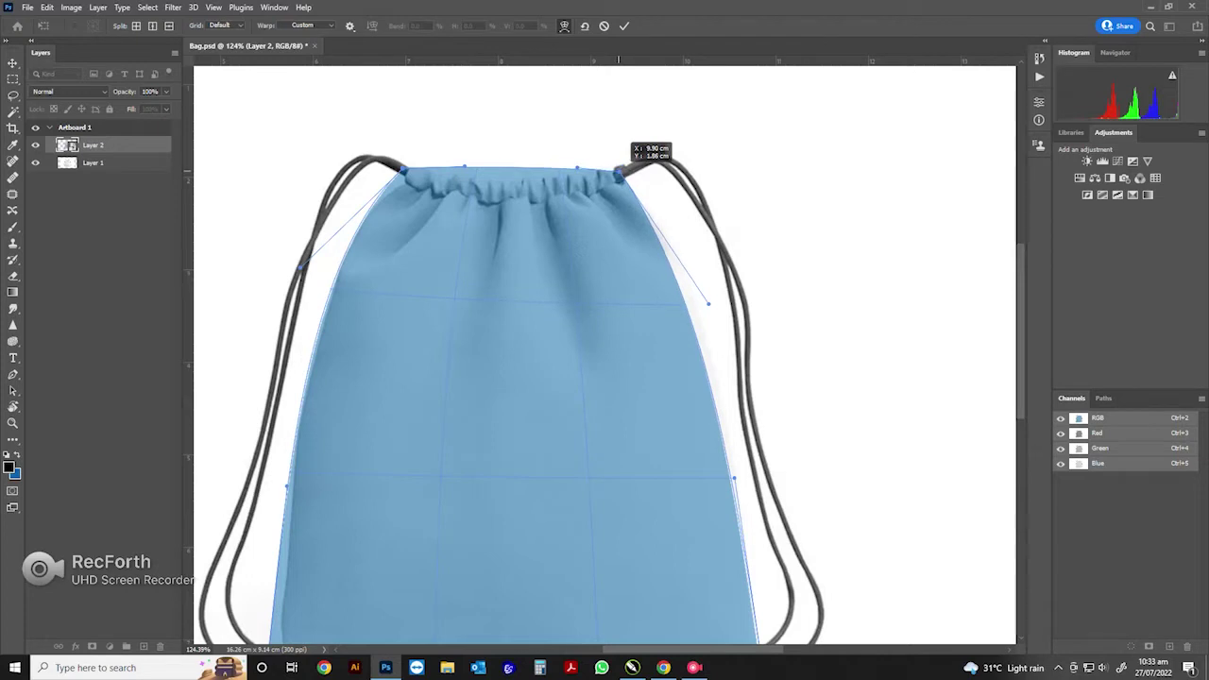
pyautogui.moveTo(709, 304)
pyautogui.mouseDown()
pyautogui.moveTo(784, 307)
pyautogui.moveTo(770, 322)
pyautogui.moveTo(746, 304)
pyautogui.mouseUp()
pyautogui.scroll(-1, 608, 498)
pyautogui.moveTo(607, 498); pyautogui.dragTo(659, 260)
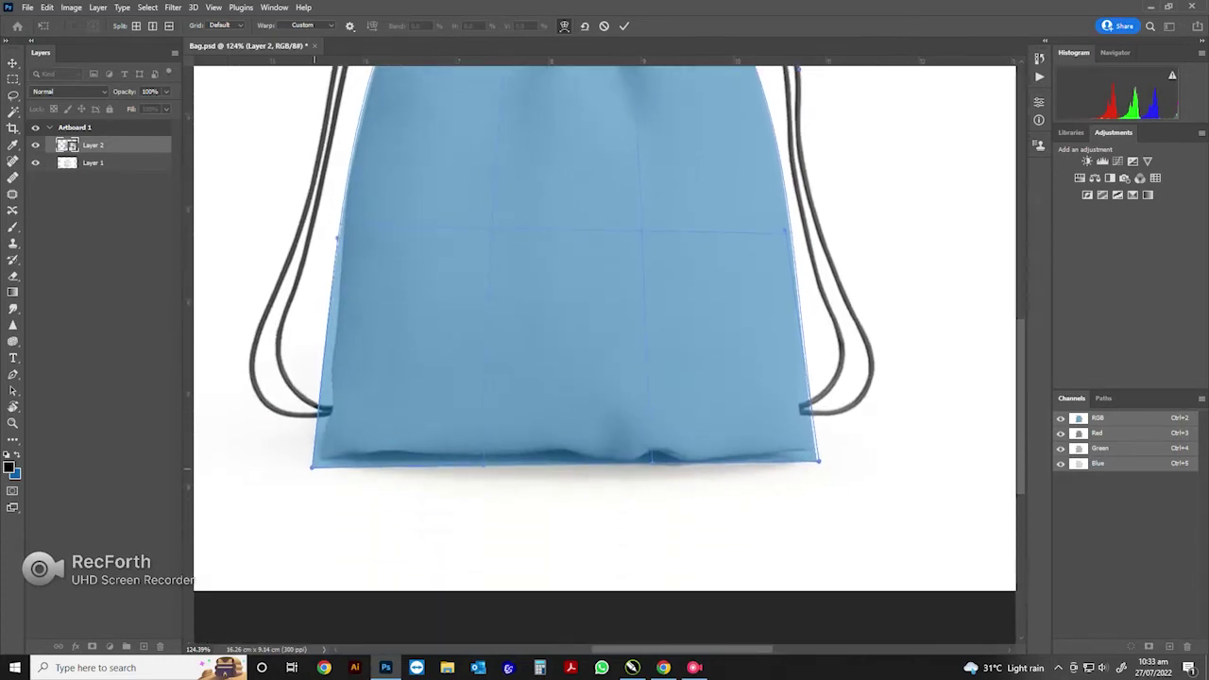
pyautogui.moveTo(312, 466); pyautogui.dragTo(317, 462)
pyautogui.moveTo(819, 461); pyautogui.dragTo(821, 457)
pyautogui.press('Return')
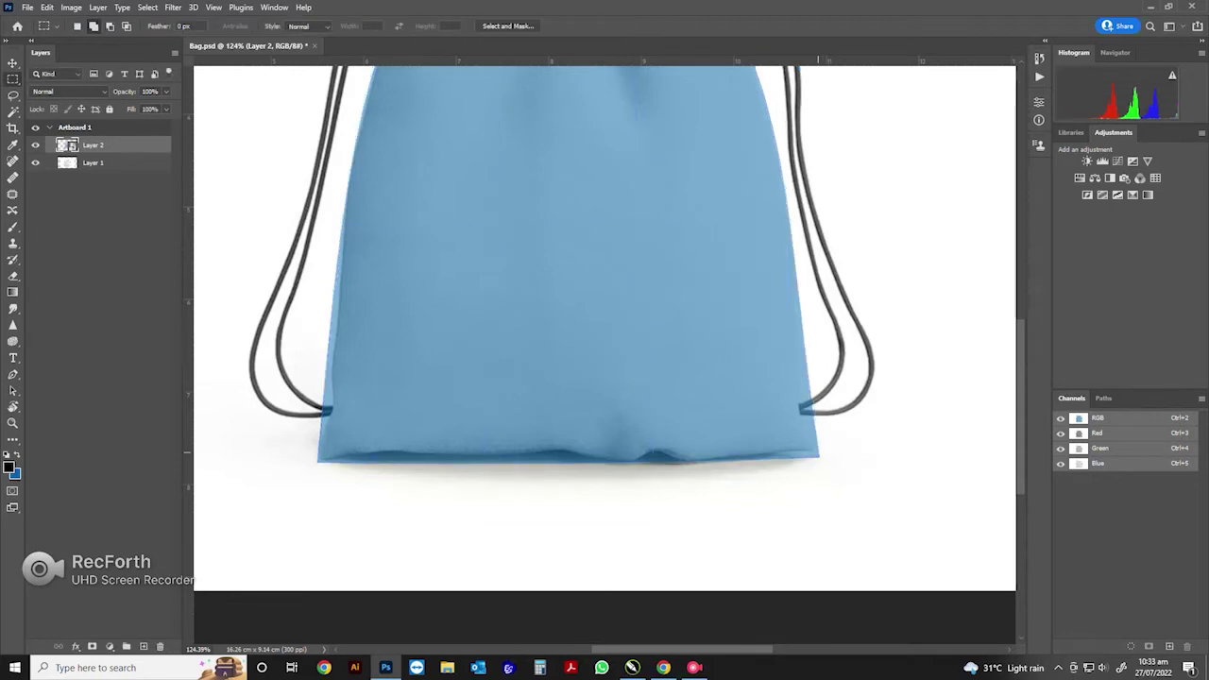
# - Set Layer 2 to 50% opacity, zoom in on the strap, and add a white layer mask
pyautogui.scroll(3, 605, 350)
pyautogui.press('5')
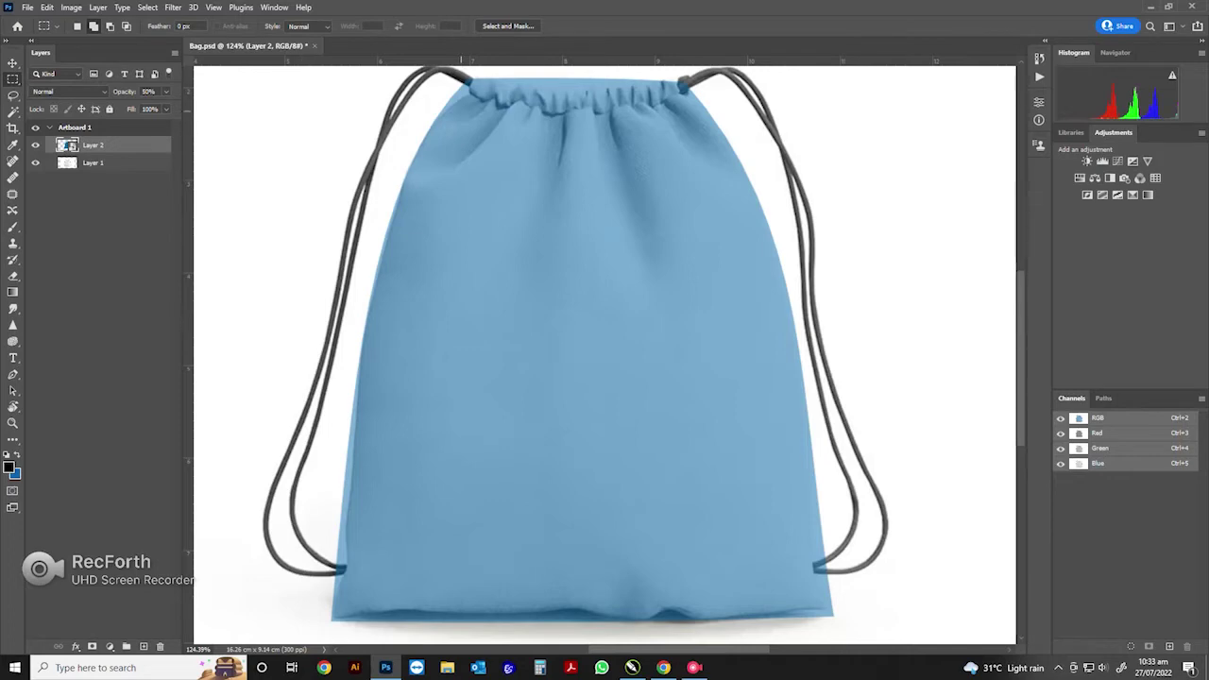
pyautogui.scroll(10, 463, 118)
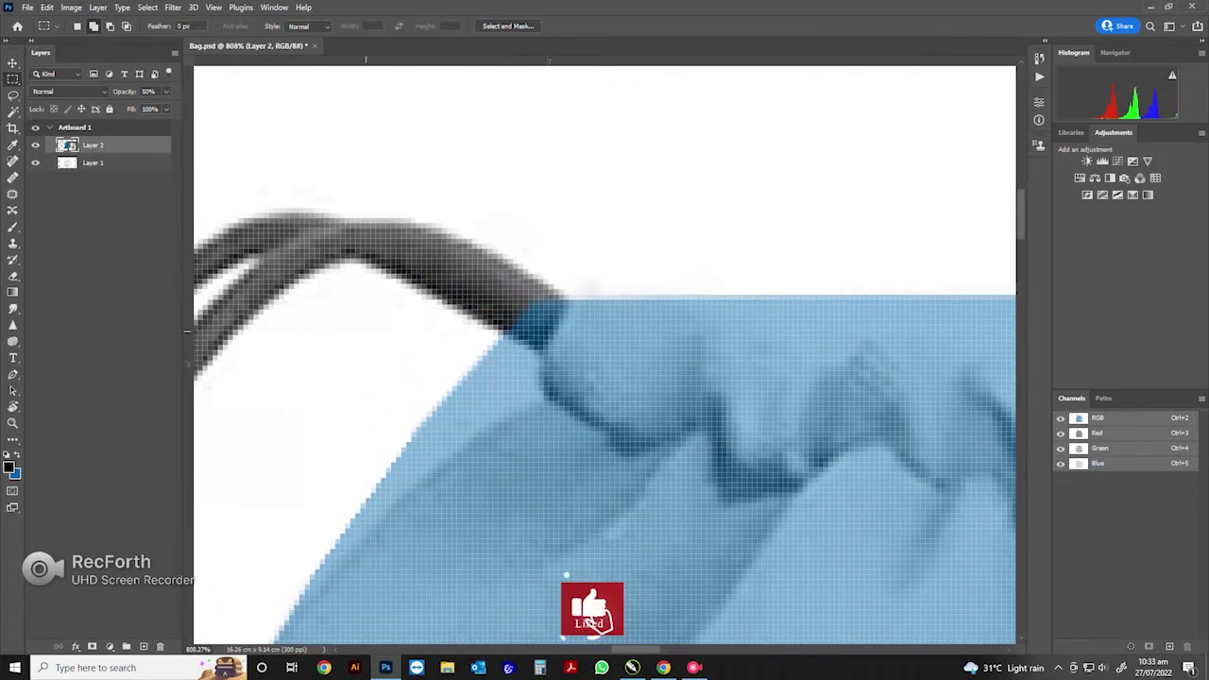
pyautogui.click(92, 646)
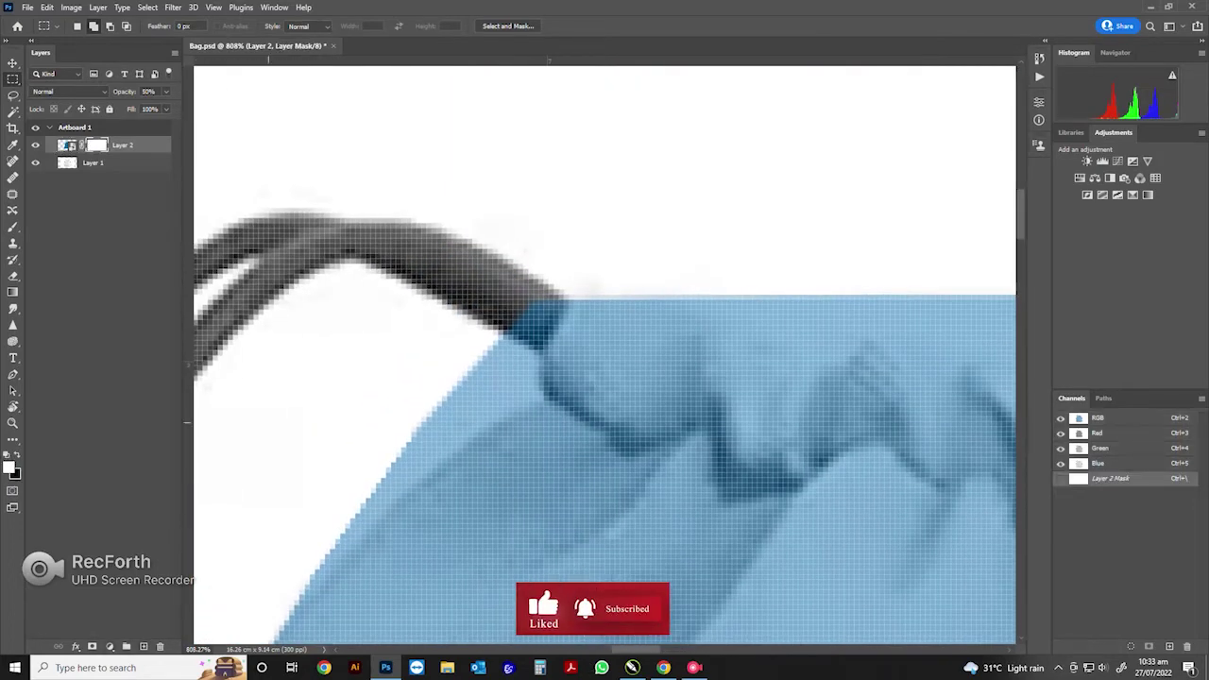
# - Erase on the mask the blue below the top-left strap and past the left edge
pyautogui.press('e')
pyautogui.moveTo(534, 316)
pyautogui.mouseDown()
pyautogui.moveTo(359, 510)
pyautogui.moveTo(472, 415)
pyautogui.mouseUp()
pyautogui.scroll(-5, 491, 359)
pyautogui.scroll(3, 527, 308)
pyautogui.moveTo(528, 308); pyautogui.dragTo(444, 595)
pyautogui.scroll(-2, 472, 472)
pyautogui.moveTo(514, 355); pyautogui.dragTo(458, 574)
pyautogui.scroll(-1, 554, 260)
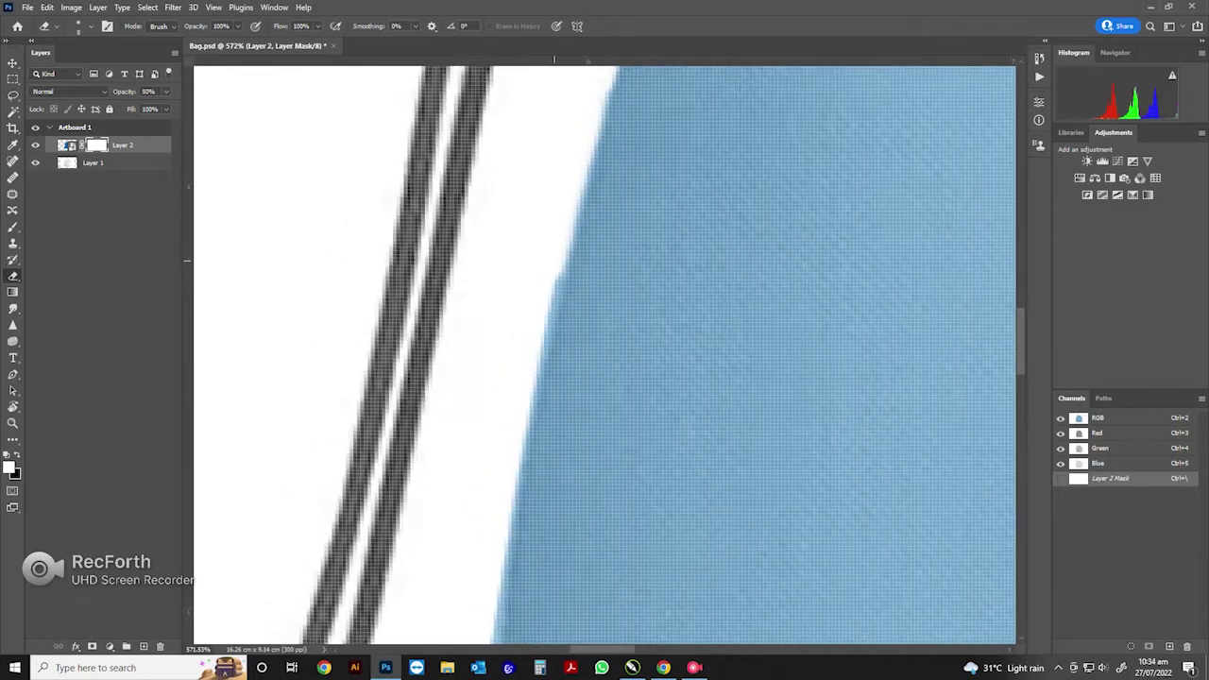
pyautogui.scroll(-3, 555, 261)
# - Keep erasing the blue strip and handle protrusion along the bag's left edge
pyautogui.moveTo(493, 206); pyautogui.dragTo(463, 387)
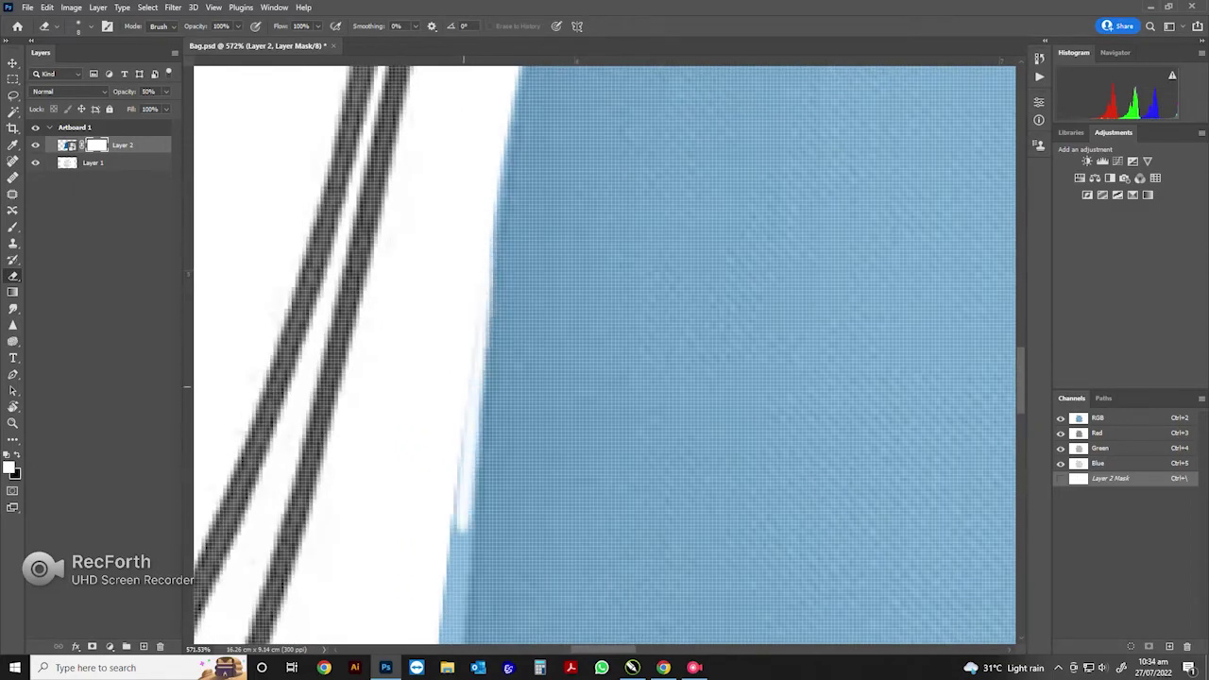
pyautogui.scroll(-3, 463, 385)
pyautogui.moveTo(500, 268)
pyautogui.mouseDown()
pyautogui.moveTo(458, 604)
pyautogui.moveTo(453, 587)
pyautogui.mouseUp()
pyautogui.scroll(-3, 511, 272)
pyautogui.moveTo(510, 289)
pyautogui.mouseDown()
pyautogui.moveTo(491, 581)
pyautogui.moveTo(482, 500)
pyautogui.mouseUp()
pyautogui.scroll(-3, 505, 288)
pyautogui.moveTo(519, 241)
pyautogui.mouseDown()
pyautogui.moveTo(505, 288)
pyautogui.moveTo(501, 444)
pyautogui.mouseUp()
pyautogui.moveTo(505, 297); pyautogui.dragTo(472, 519)
pyautogui.scroll(-3, 604, 354)
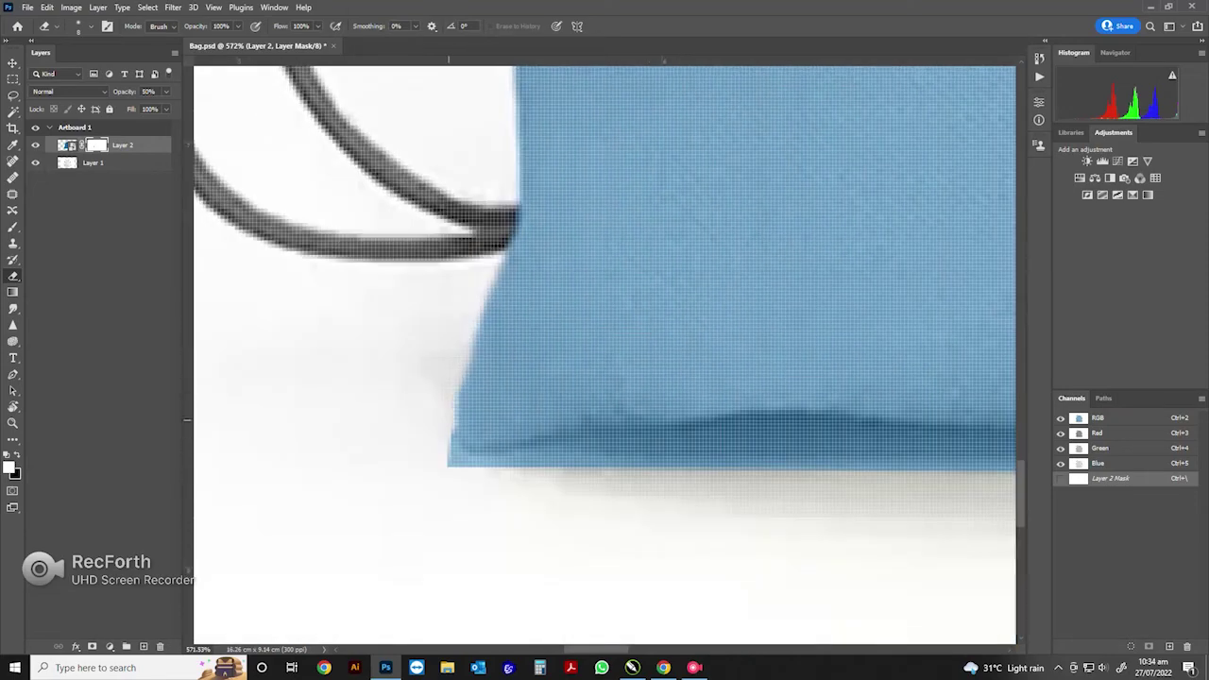
# - Rotate the view and erase the dark grey line along the diagonal left edge
pyautogui.press('r')
pyautogui.moveTo(472, 425); pyautogui.dragTo(661, 284)
pyautogui.press('e')
pyautogui.moveTo(548, 236); pyautogui.dragTo(425, 496)
pyautogui.scroll(-3, 430, 269)
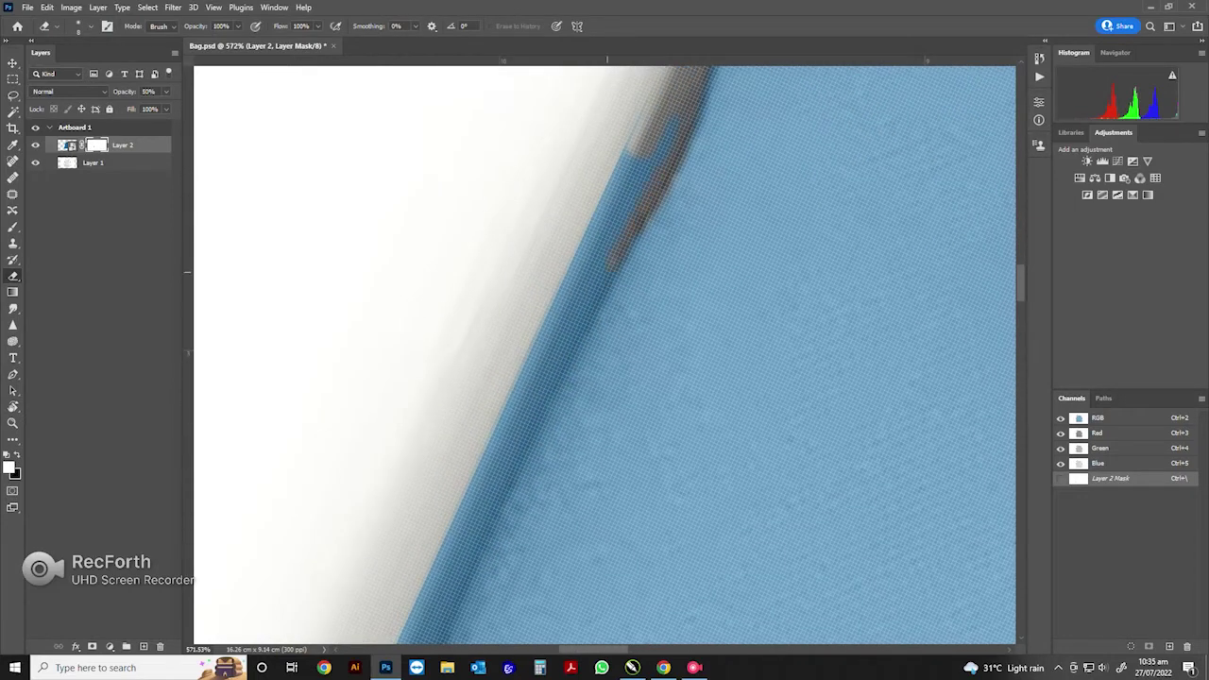
pyautogui.moveTo(478, 538); pyautogui.dragTo(628, 170)
pyautogui.scroll(2, 558, 281)
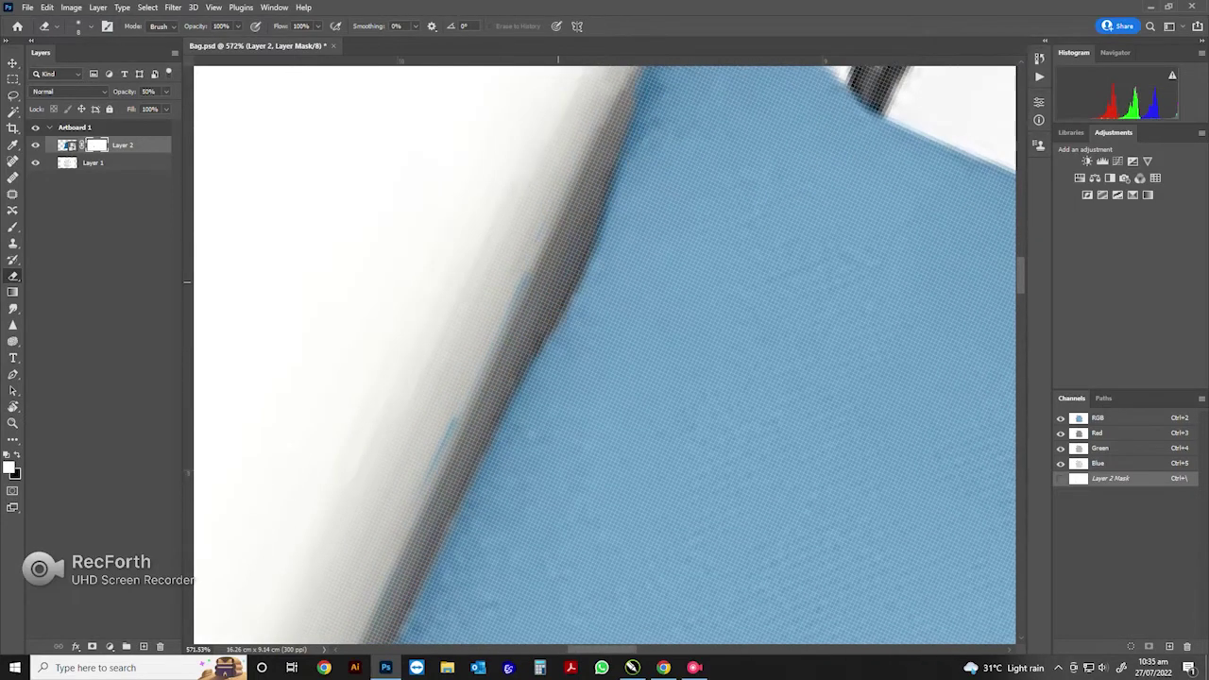
pyautogui.moveTo(425, 487); pyautogui.dragTo(619, 230)
# - Undo a bad stroke and re-erase the dark edge further down the bag
pyautogui.hotkey('ctrl', 'z')
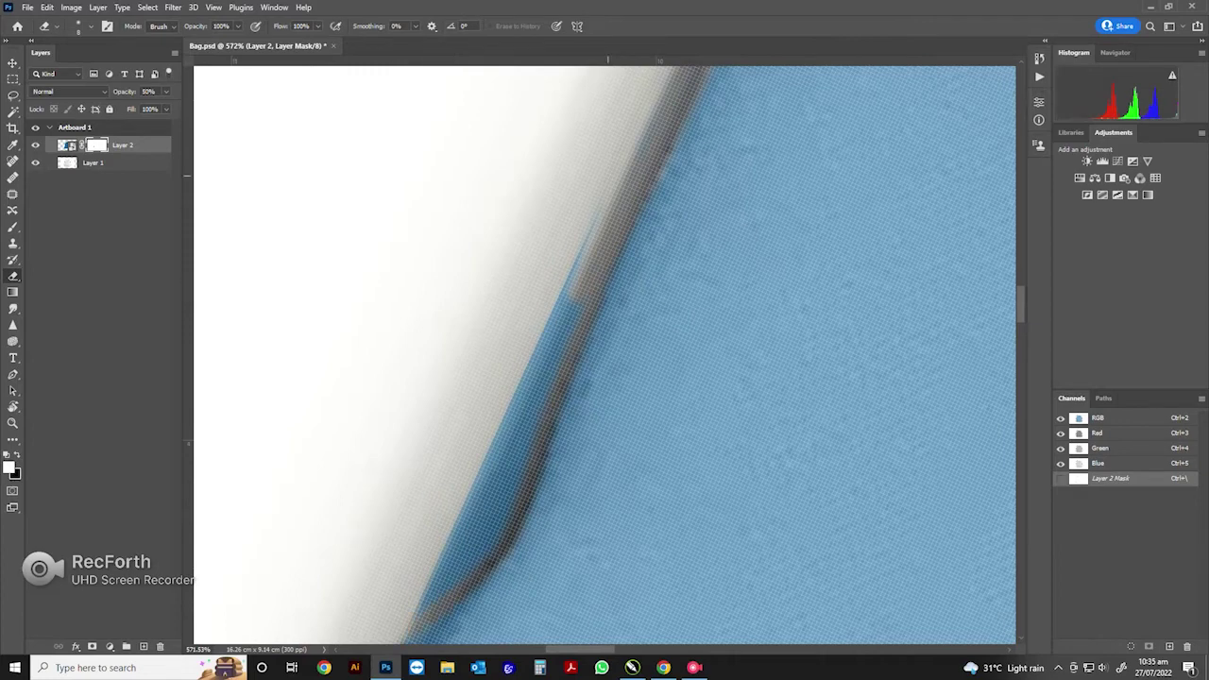
pyautogui.moveTo(472, 510); pyautogui.dragTo(586, 236)
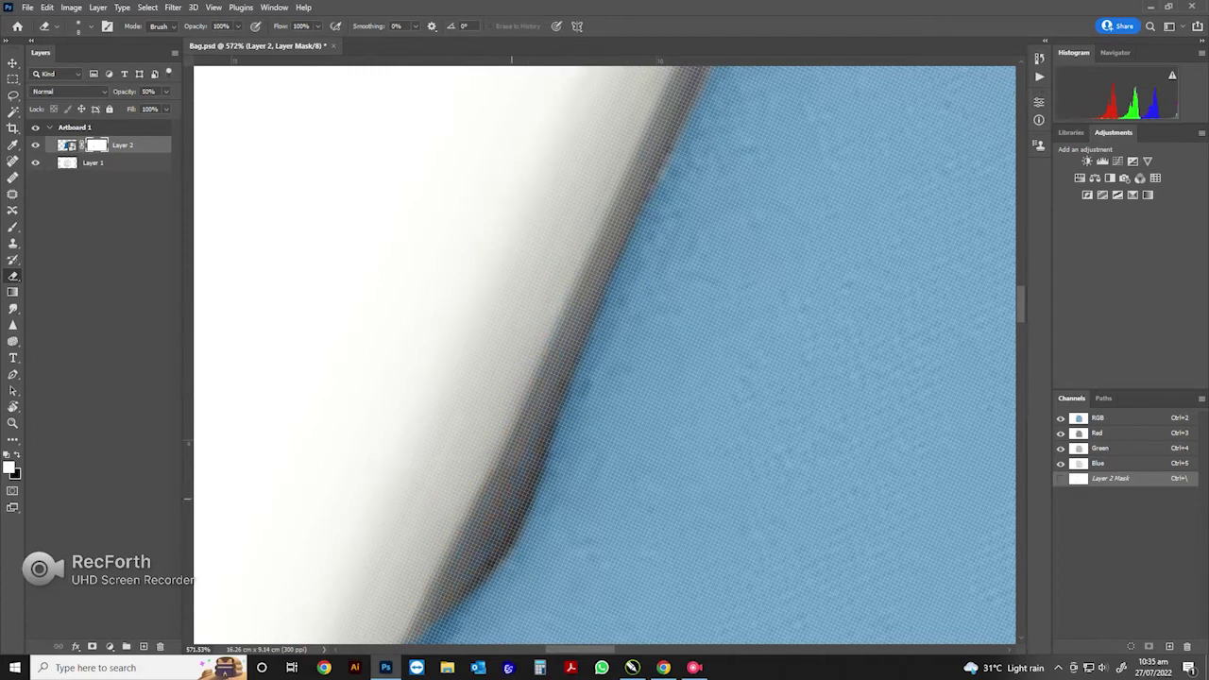
pyautogui.scroll(-2, 526, 467)
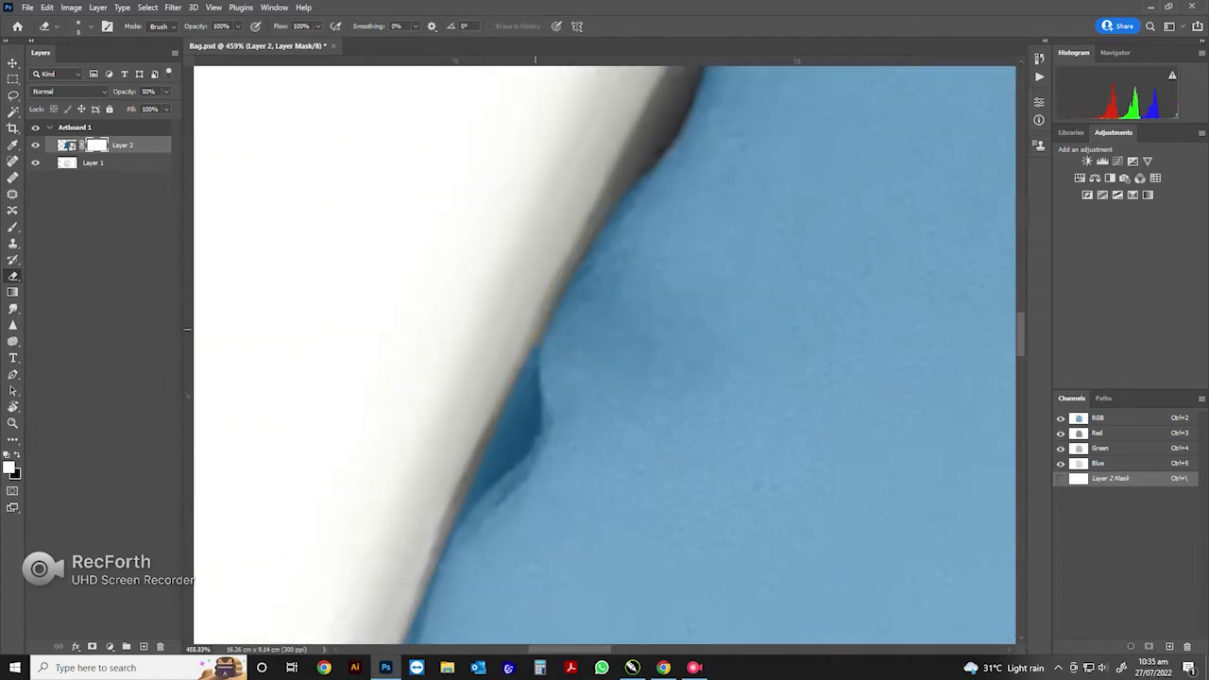
pyautogui.moveTo(526, 359); pyautogui.dragTo(667, 75)
pyautogui.moveTo(600, 236)
pyautogui.mouseDown()
pyautogui.moveTo(474, 522)
pyautogui.moveTo(614, 236)
pyautogui.moveTo(715, 291)
pyautogui.mouseUp()
# - Rotate the view and erase the blue spill along the bag's bottom corner and drawstring
pyautogui.press('r')
pyautogui.press('e')
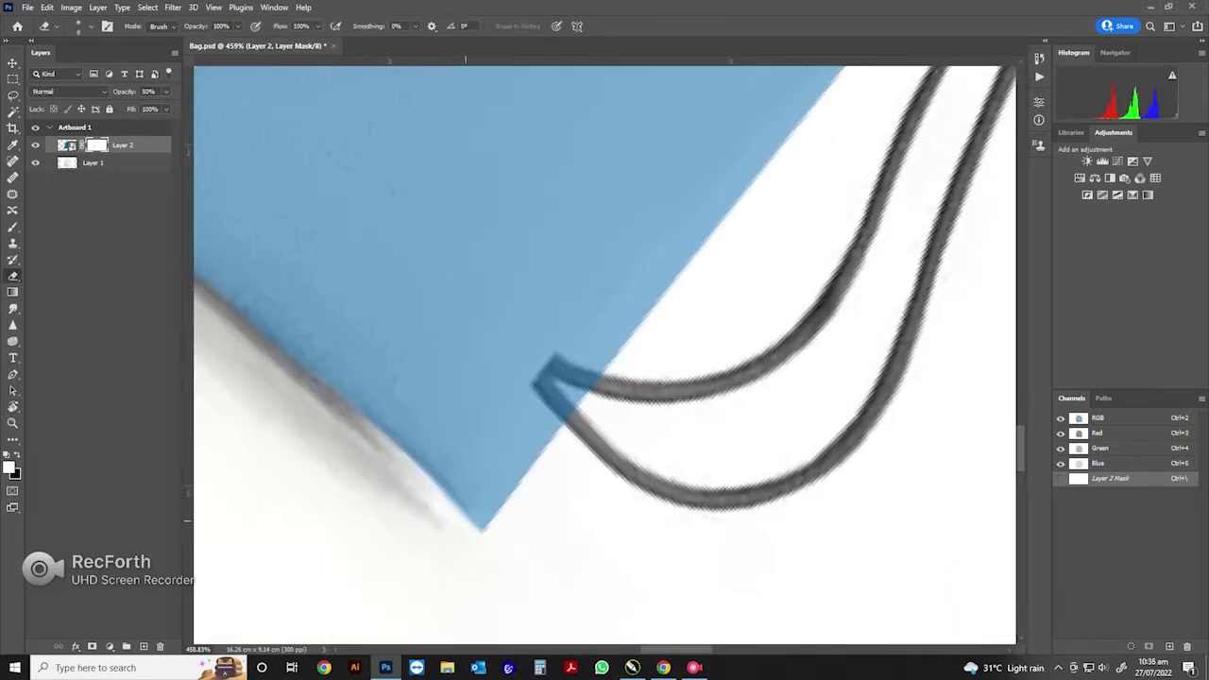
pyautogui.moveTo(477, 520)
pyautogui.mouseDown()
pyautogui.moveTo(680, 274)
pyautogui.moveTo(538, 403)
pyautogui.mouseUp()
pyautogui.moveTo(801, 74)
pyautogui.mouseDown()
pyautogui.moveTo(578, 327)
pyautogui.moveTo(392, 590)
pyautogui.mouseUp()
pyautogui.moveTo(433, 517); pyautogui.dragTo(718, 180)
pyautogui.moveTo(601, 326); pyautogui.dragTo(487, 458)
pyautogui.moveTo(396, 515); pyautogui.dragTo(619, 321)
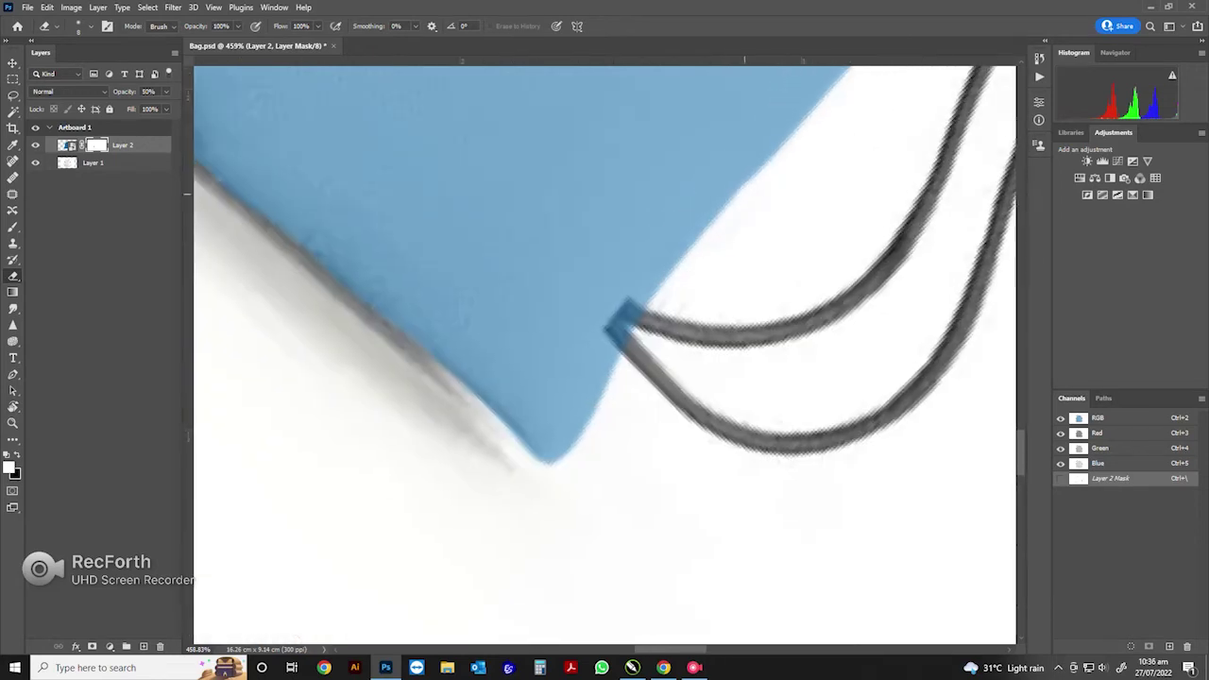
# - Clean the blue fringe below the drawstring end and along the upper diagonal edge
pyautogui.moveTo(736, 189); pyautogui.dragTo(567, 458)
pyautogui.moveTo(619, 340)
pyautogui.mouseDown()
pyautogui.moveTo(586, 434)
pyautogui.moveTo(548, 463)
pyautogui.mouseUp()
pyautogui.moveTo(760, 170); pyautogui.dragTo(578, 391)
pyautogui.moveTo(601, 338)
pyautogui.mouseDown()
pyautogui.moveTo(572, 411)
pyautogui.moveTo(517, 444)
pyautogui.mouseUp()
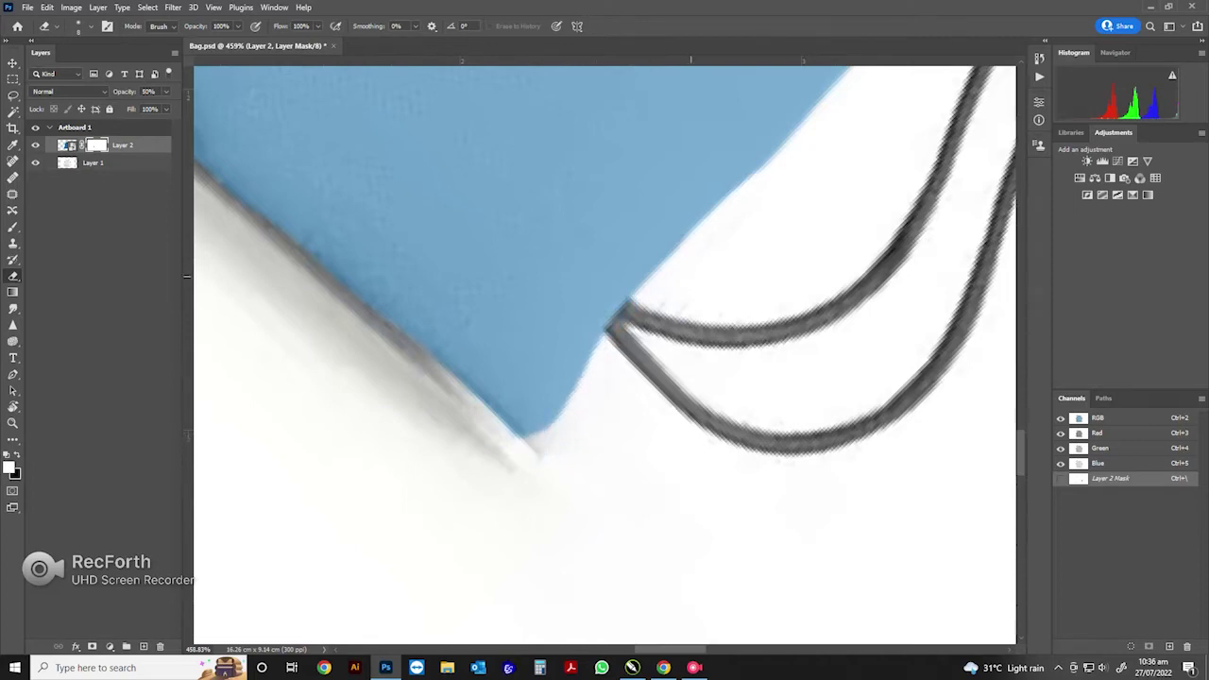
pyautogui.scroll(-5, 782, 271)
pyautogui.scroll(4, 768, 464)
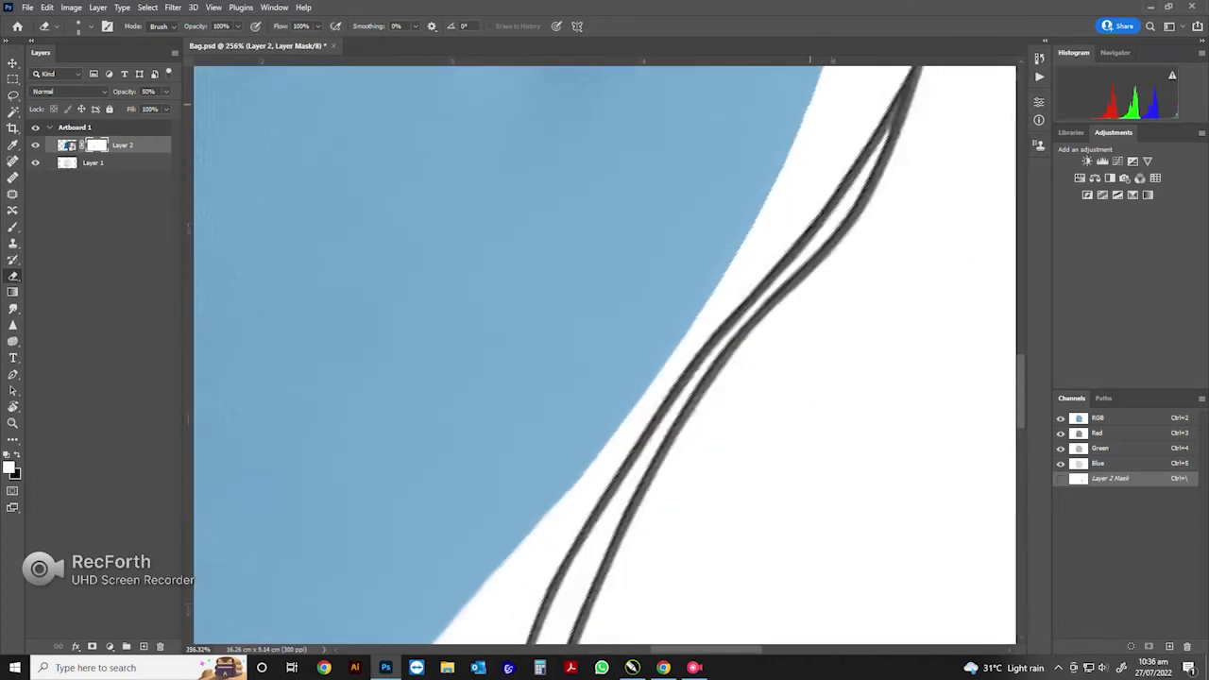
pyautogui.scroll(3, 805, 169)
pyautogui.moveTo(810, 85); pyautogui.dragTo(648, 405)
pyautogui.moveTo(737, 227); pyautogui.dragTo(548, 577)
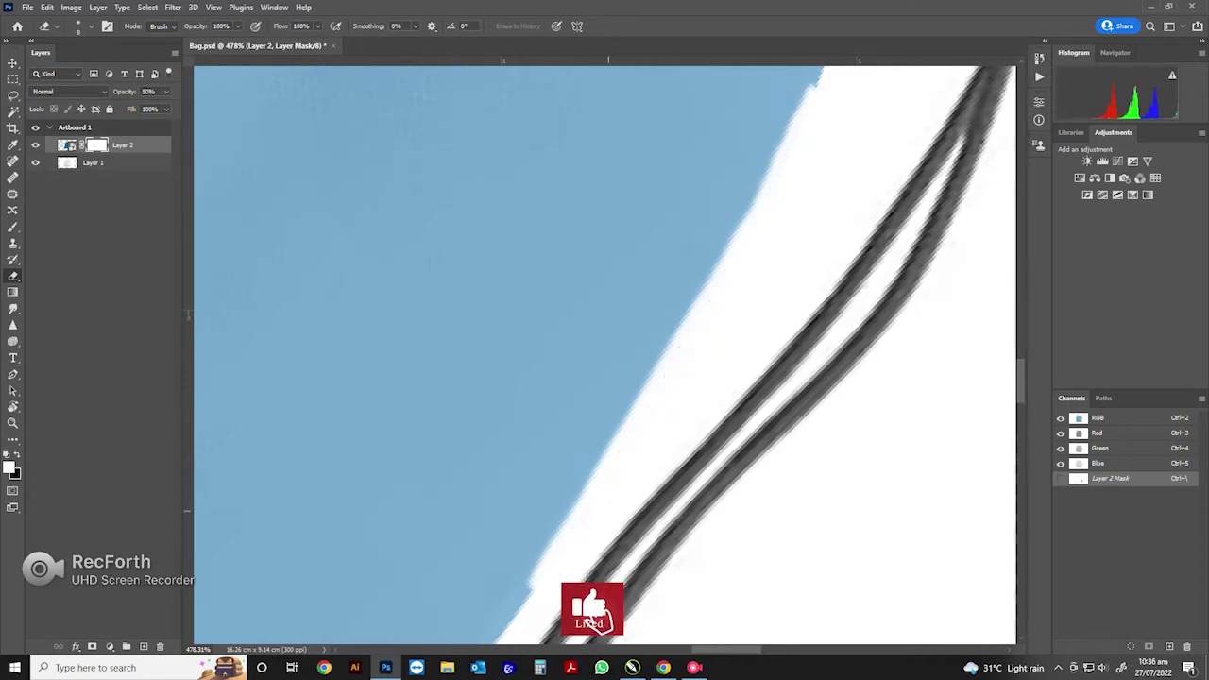
# - Erase the remaining blue beside the drawstring on Layer 2's mask
pyautogui.scroll(-2, 608, 317)
pyautogui.scroll(-1, 708, 264)
pyautogui.scroll(-3, 801, 203)
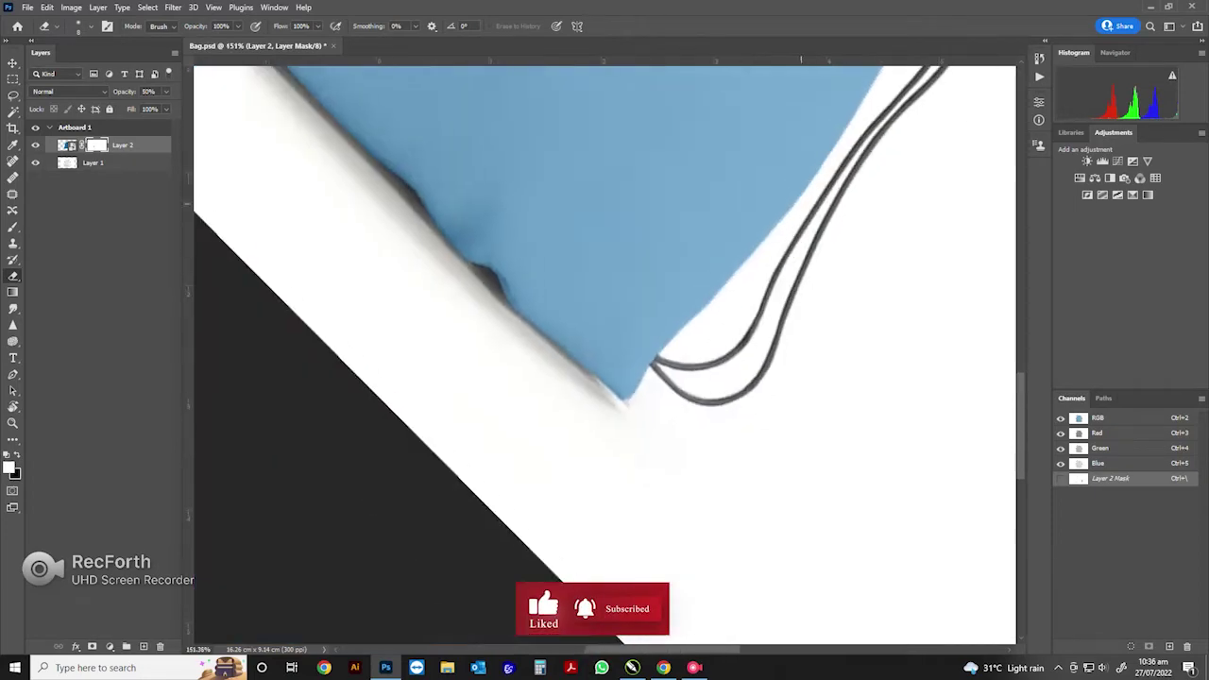
pyautogui.scroll(3, 793, 388)
pyautogui.scroll(-2, 788, 391)
pyautogui.scroll(4, 703, 326)
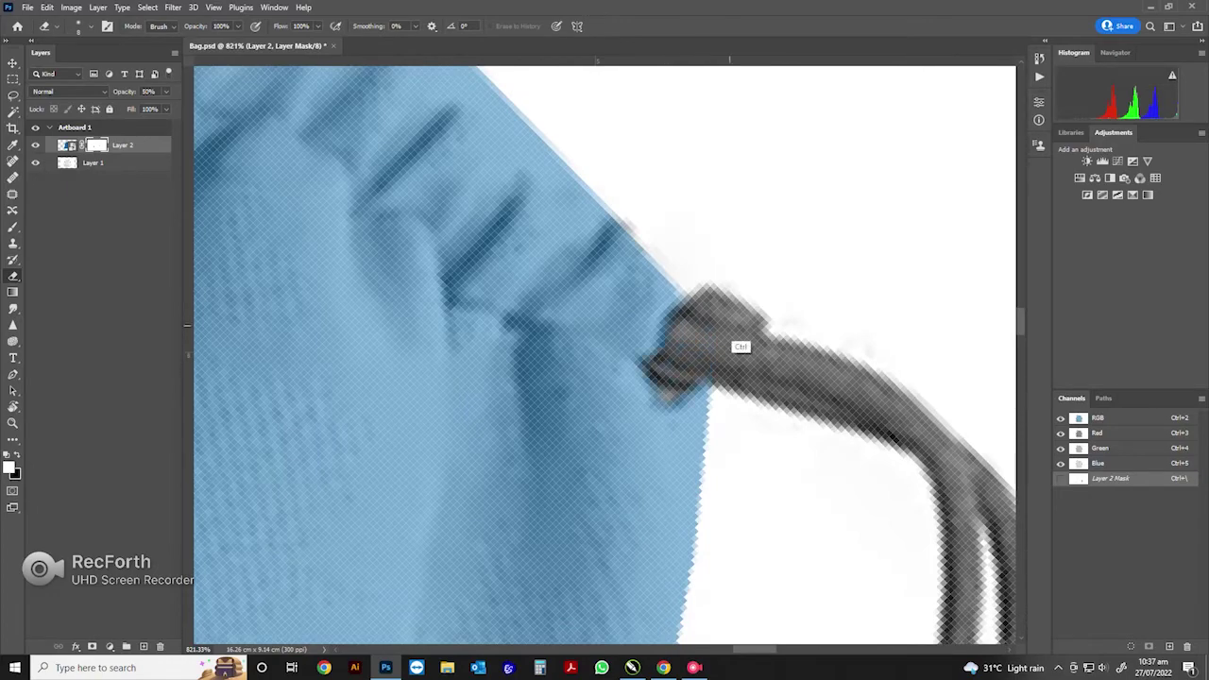
pyautogui.scroll(-5, 676, 360)
pyautogui.scroll(1, 648, 270)
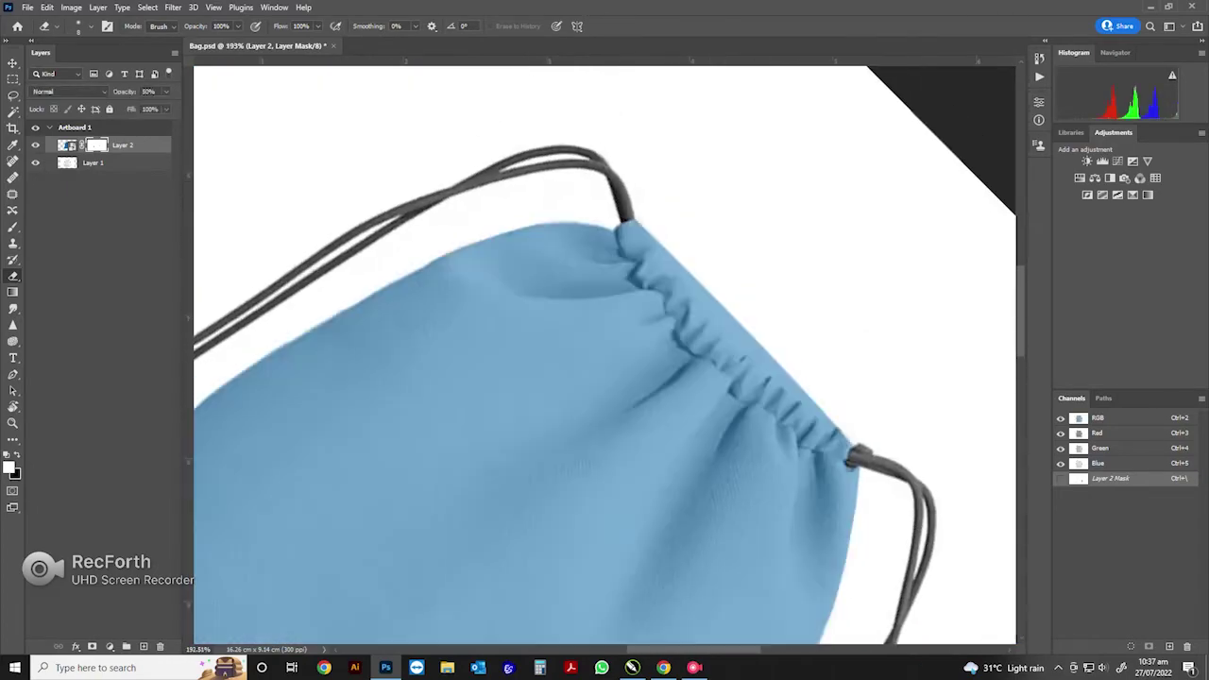
pyautogui.scroll(4, 644, 239)
pyautogui.moveTo(623, 203)
pyautogui.mouseDown()
pyautogui.moveTo(704, 288)
pyautogui.moveTo(708, 377)
pyautogui.mouseUp()
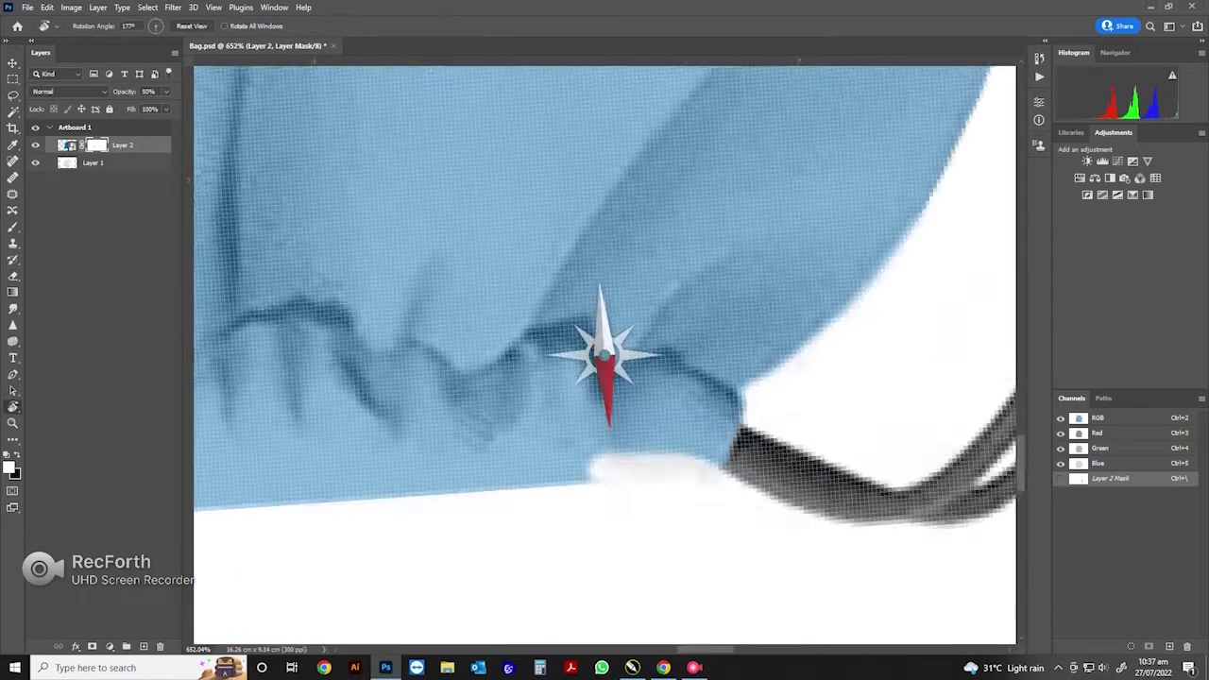
# - Retouch the mask beside the drawstring and set white as the painting colour on Layer 2's mask
pyautogui.moveTo(648, 156); pyautogui.dragTo(640, 276)
pyautogui.moveTo(631, 189); pyautogui.dragTo(633, 278)
pyautogui.click(66, 145)
pyautogui.press('v')
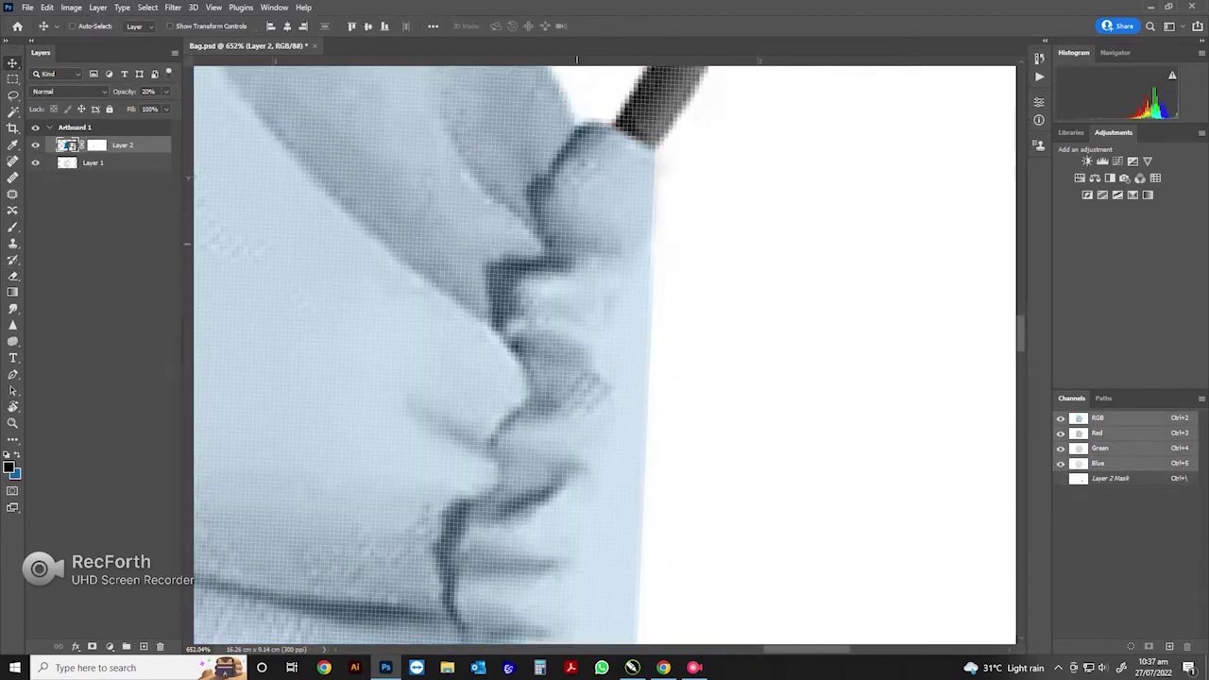
pyautogui.press('e')
pyautogui.hotkey('ctrl', '\\')
pyautogui.press('x')
# - Soften the blue overlay along the bag's gathered right edge
pyautogui.moveTo(652, 250)
pyautogui.mouseDown()
pyautogui.moveTo(628, 367)
pyautogui.moveTo(634, 310)
pyautogui.mouseUp()
pyautogui.scroll(-5, 604, 354)
pyautogui.moveTo(628, 251); pyautogui.dragTo(595, 427)
pyautogui.scroll(-2, 646, 283)
pyautogui.moveTo(651, 200); pyautogui.dragTo(644, 430)
pyautogui.moveTo(680, 118)
pyautogui.mouseDown()
pyautogui.moveTo(661, 255)
pyautogui.moveTo(619, 359)
pyautogui.moveTo(619, 301)
pyautogui.mouseUp()
pyautogui.scroll(-3, 652, 283)
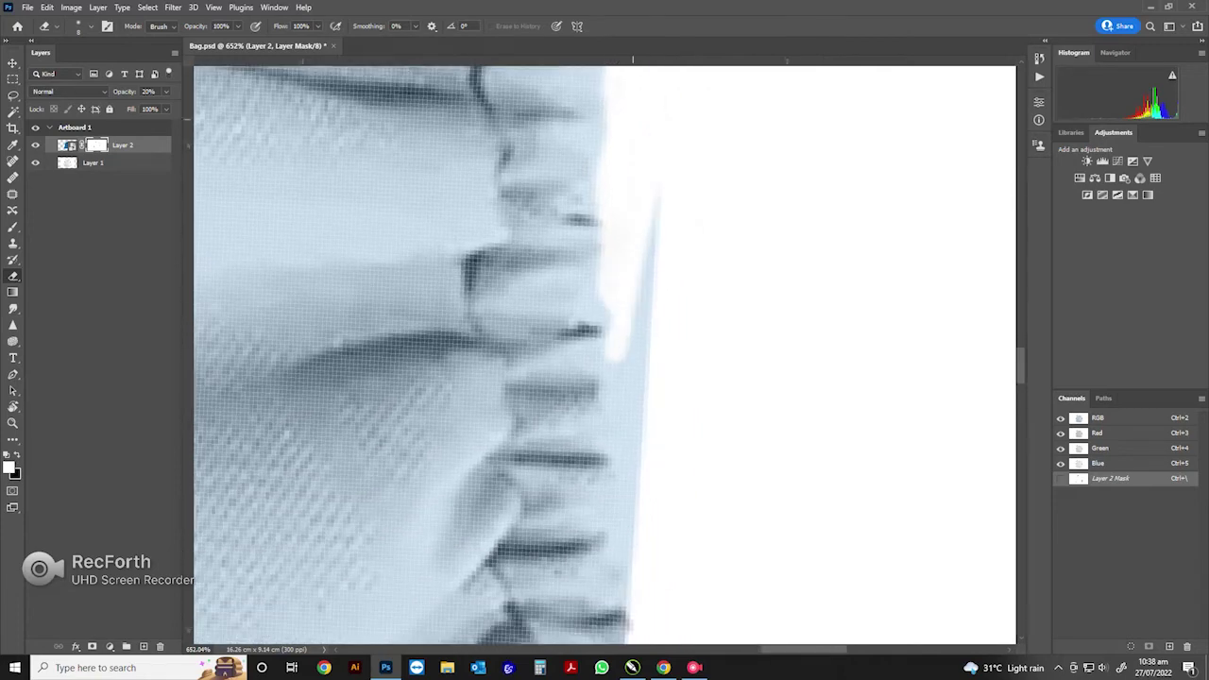
pyautogui.scroll(-3, 624, 349)
pyautogui.moveTo(623, 211); pyautogui.dragTo(628, 453)
pyautogui.moveTo(650, 138); pyautogui.dragTo(641, 423)
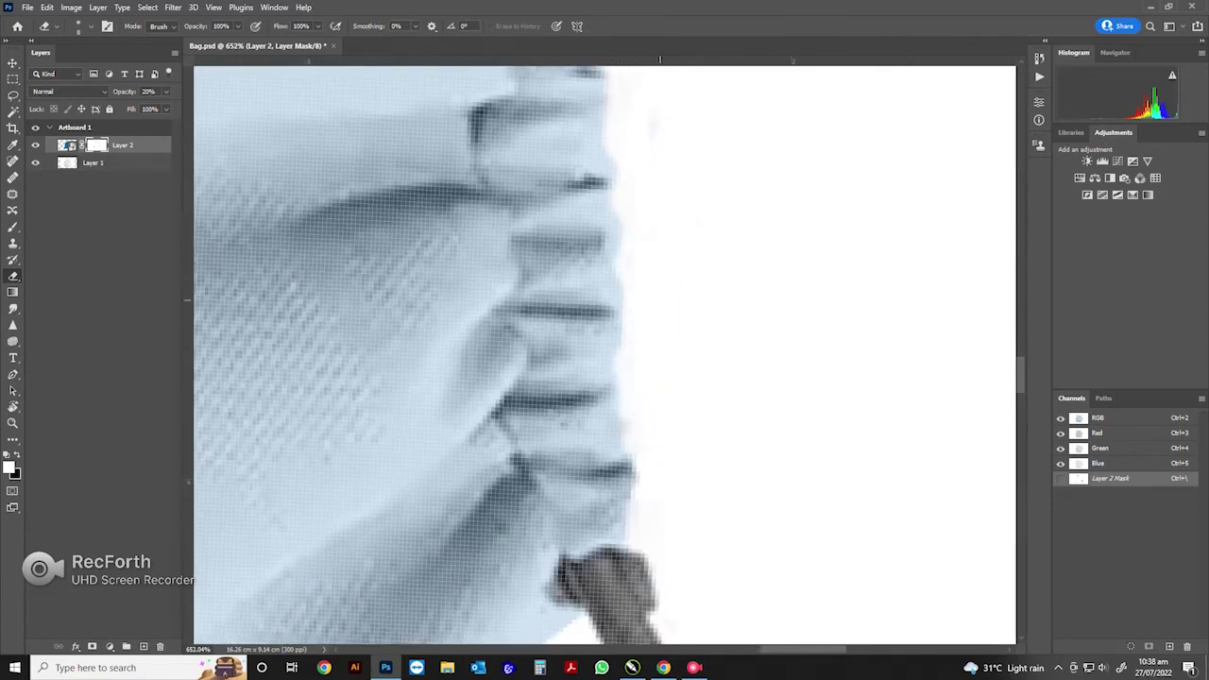
pyautogui.scroll(-10, 629, 437)
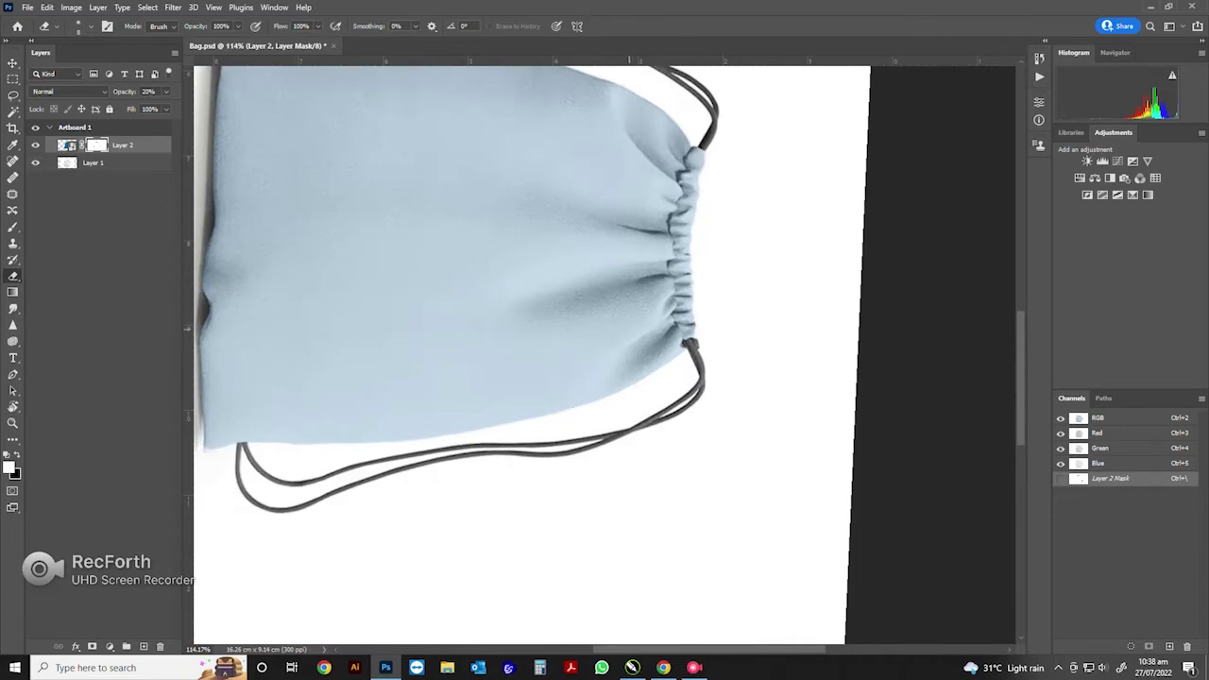
# - Rotate the canvas view back upright
pyautogui.press('r')
pyautogui.moveTo(628, 437); pyautogui.dragTo(676, 253)
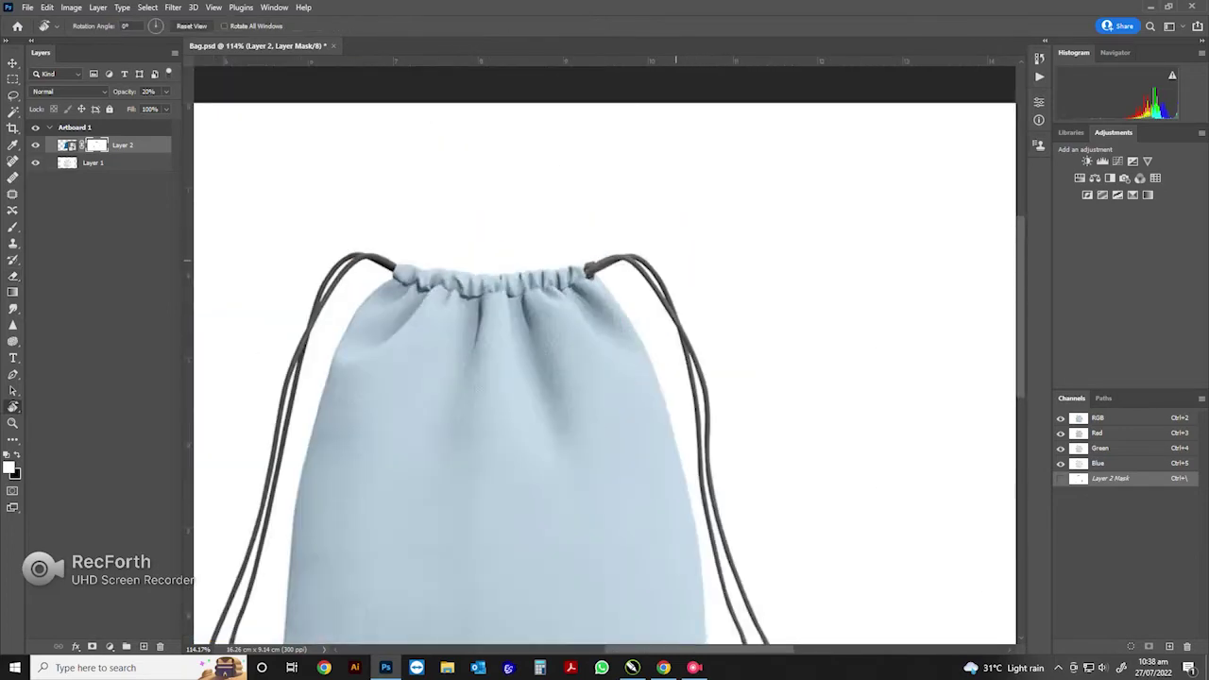
pyautogui.scroll(-4, 619, 354)
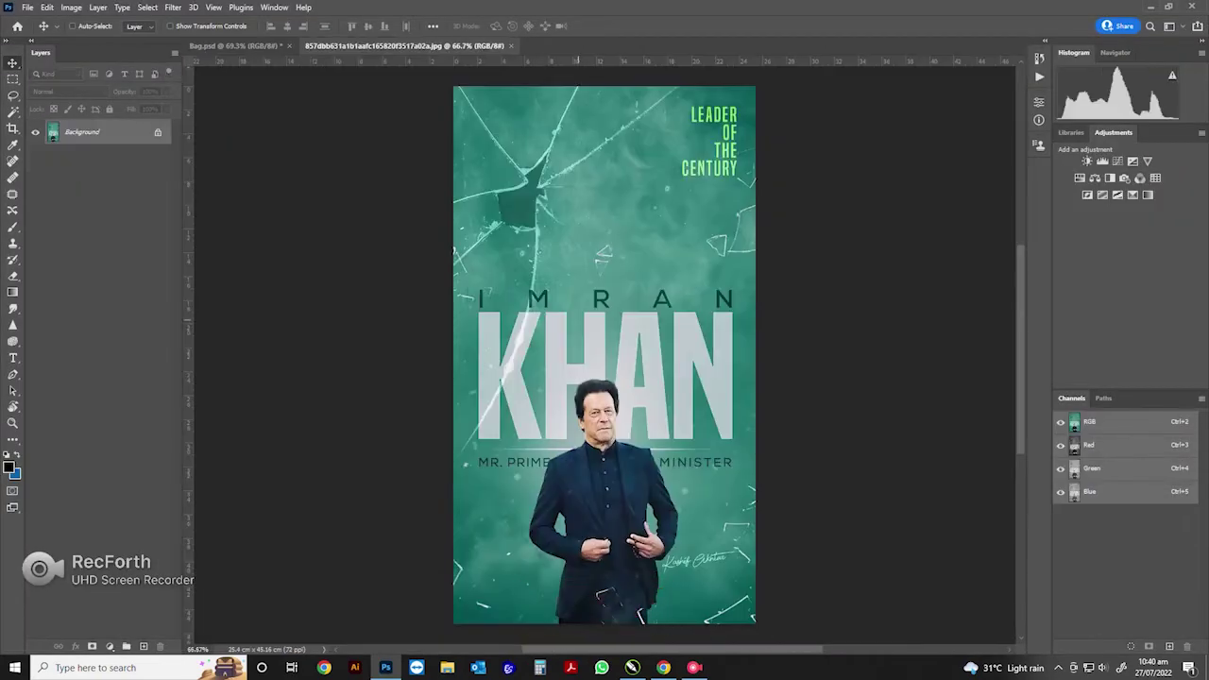
# - Open Layer 2's smart-object contents and drag the IMRAN KHAN poster into it
pyautogui.click(232, 46)
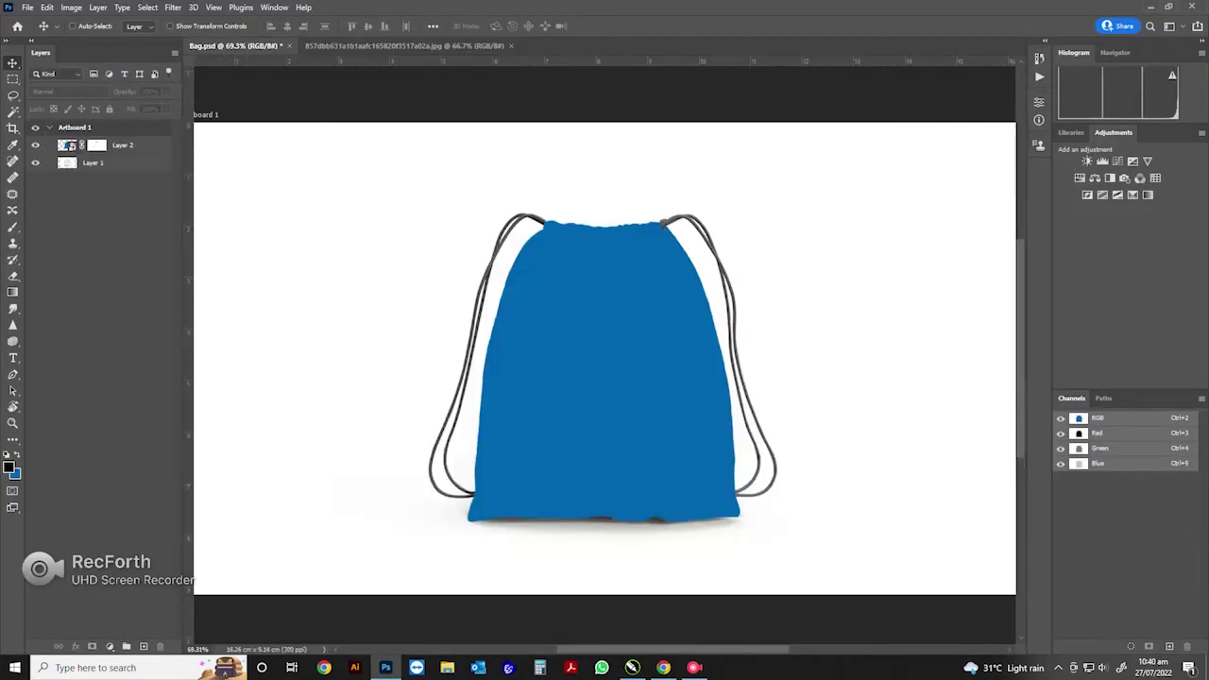
pyautogui.doubleClick(66, 145)
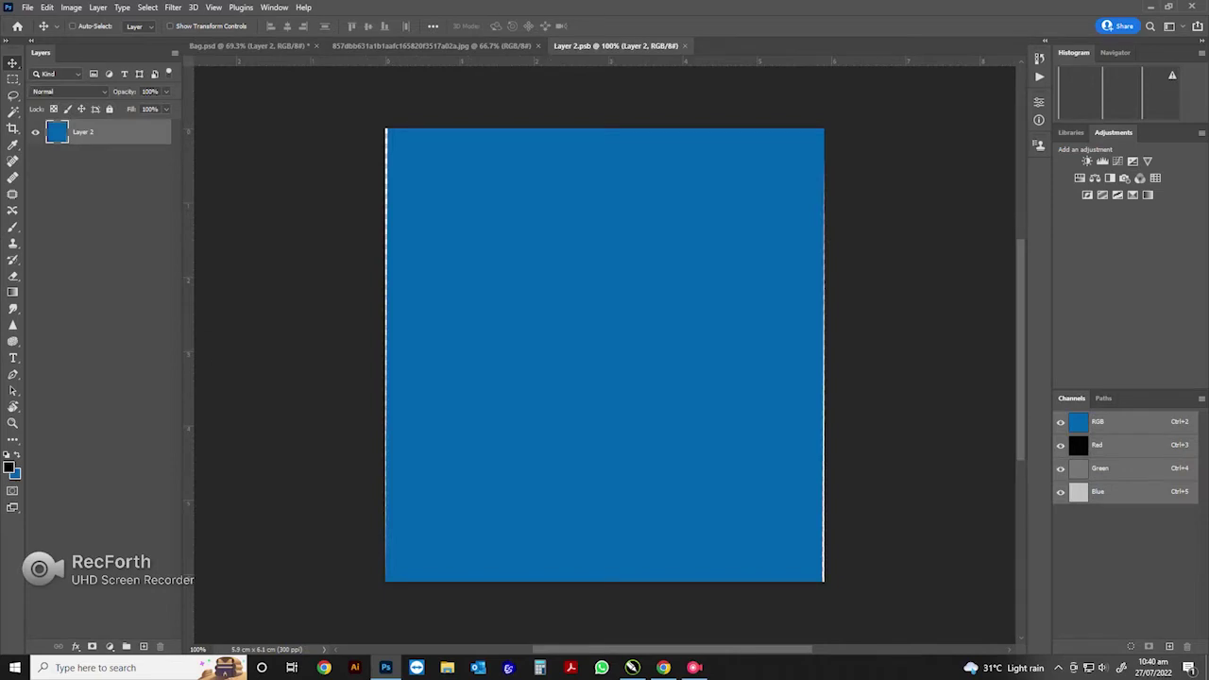
pyautogui.click(510, 45)
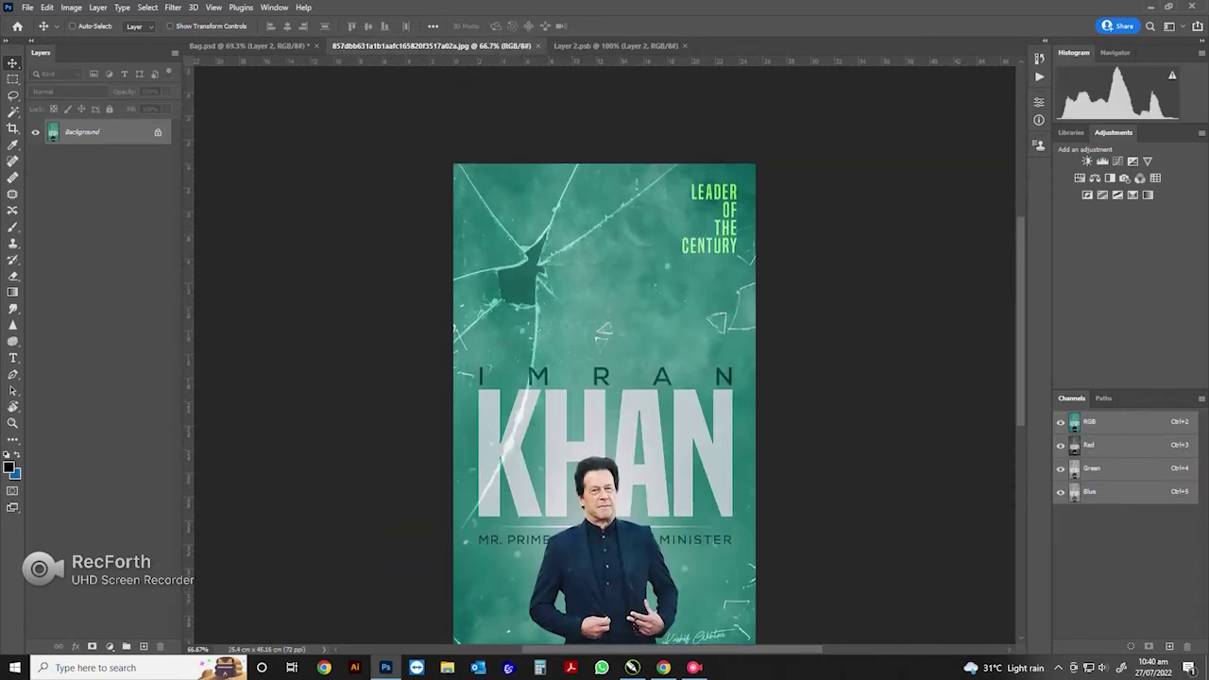
pyautogui.moveTo(557, 30); pyautogui.dragTo(587, 248)
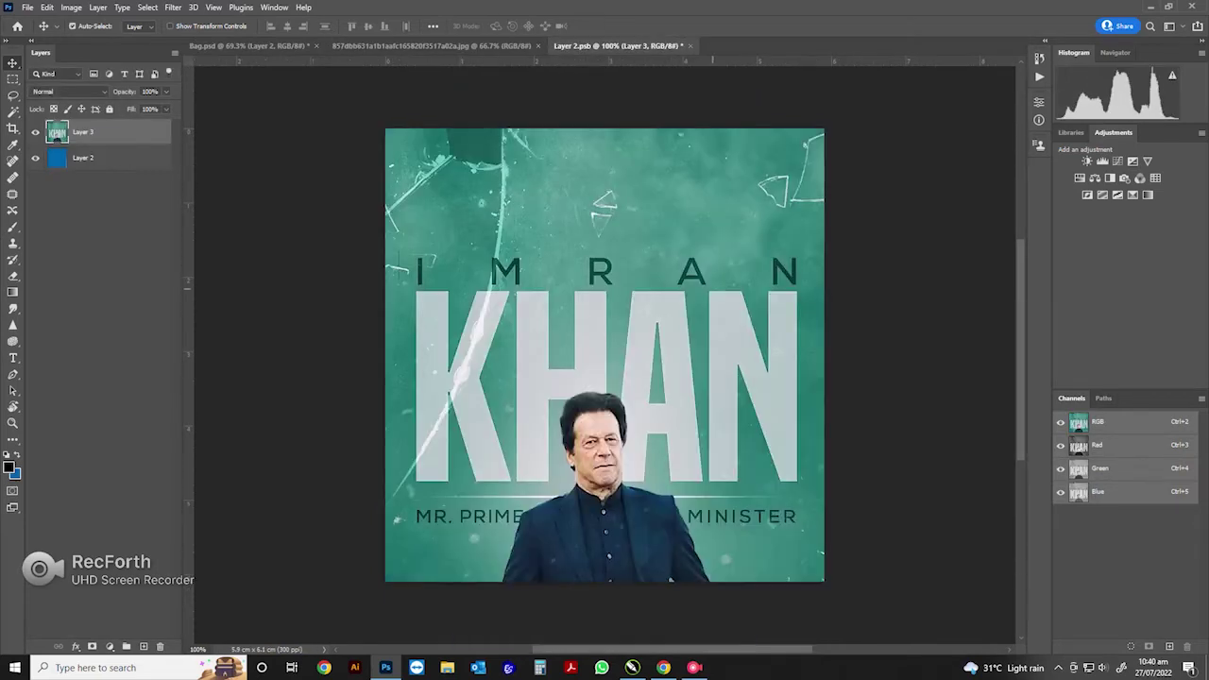
pyautogui.scroll(-5, 661, 311)
pyautogui.moveTo(665, 237); pyautogui.dragTo(672, 298)
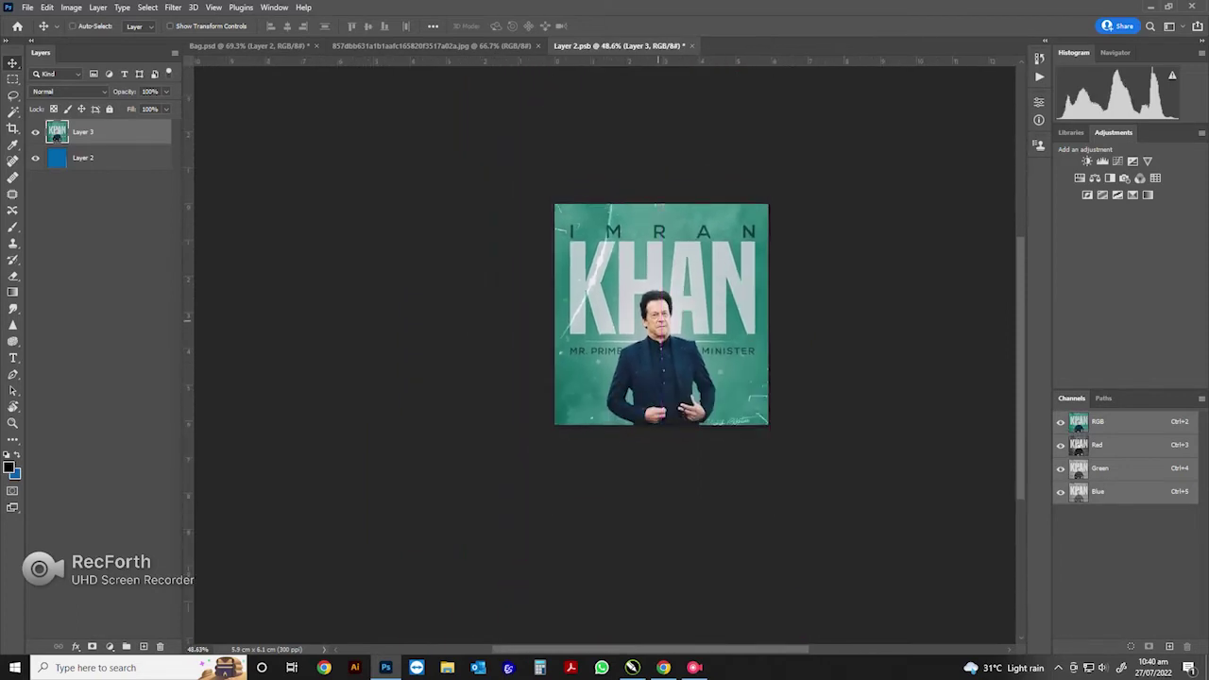
# - Scale the poster to about 97%, then save and close Layer 2.psb
pyautogui.hotkey('ctrl', 't')
pyautogui.moveTo(661, 468); pyautogui.dragTo(661, 460)
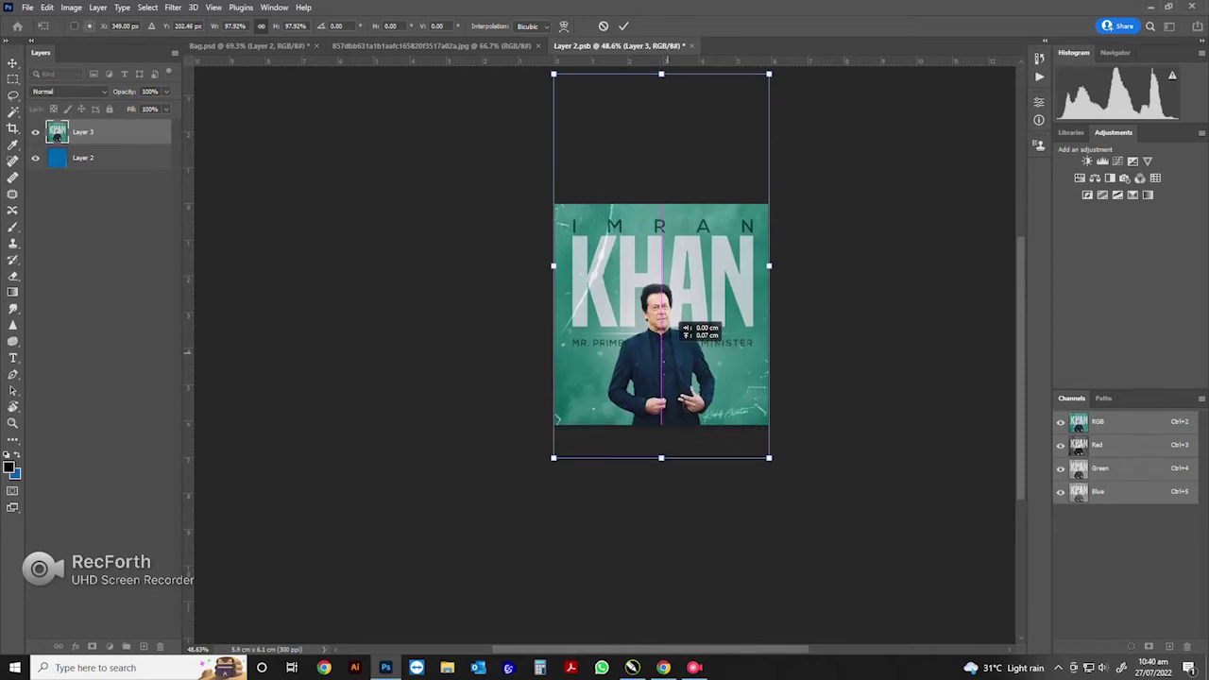
pyautogui.press('Return')
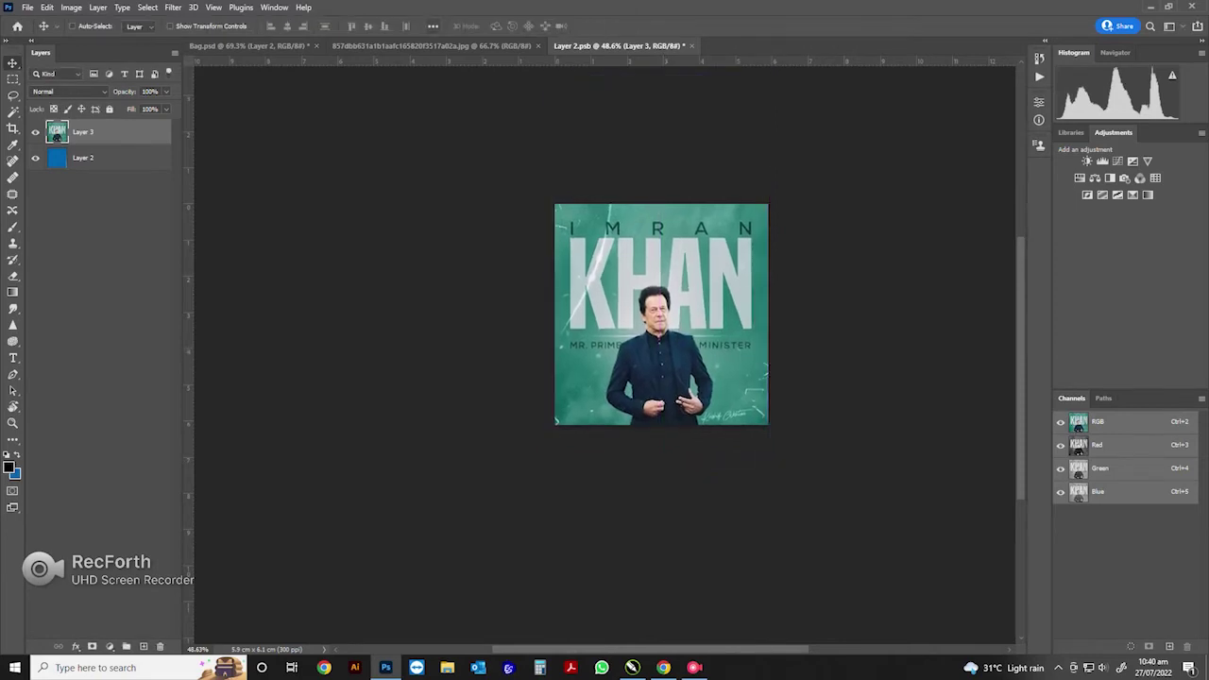
pyautogui.hotkey('ctrl', 'w')
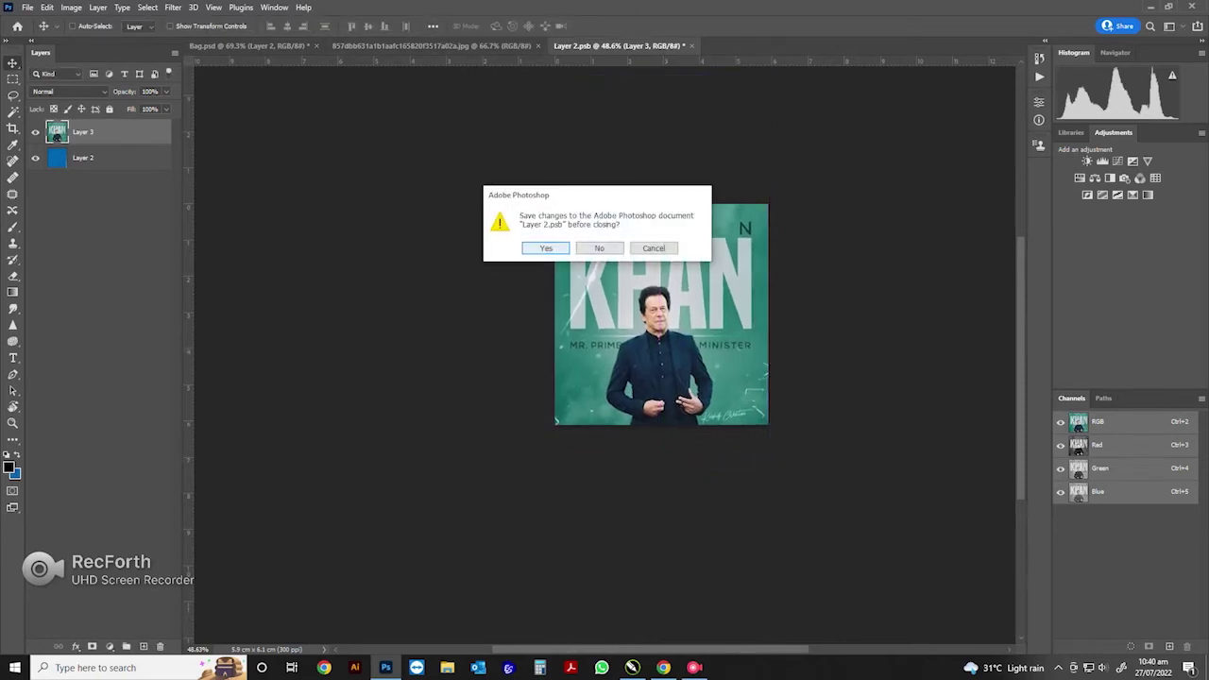
pyautogui.press('Return')
pyautogui.hotkey('ctrl', 'Tab')
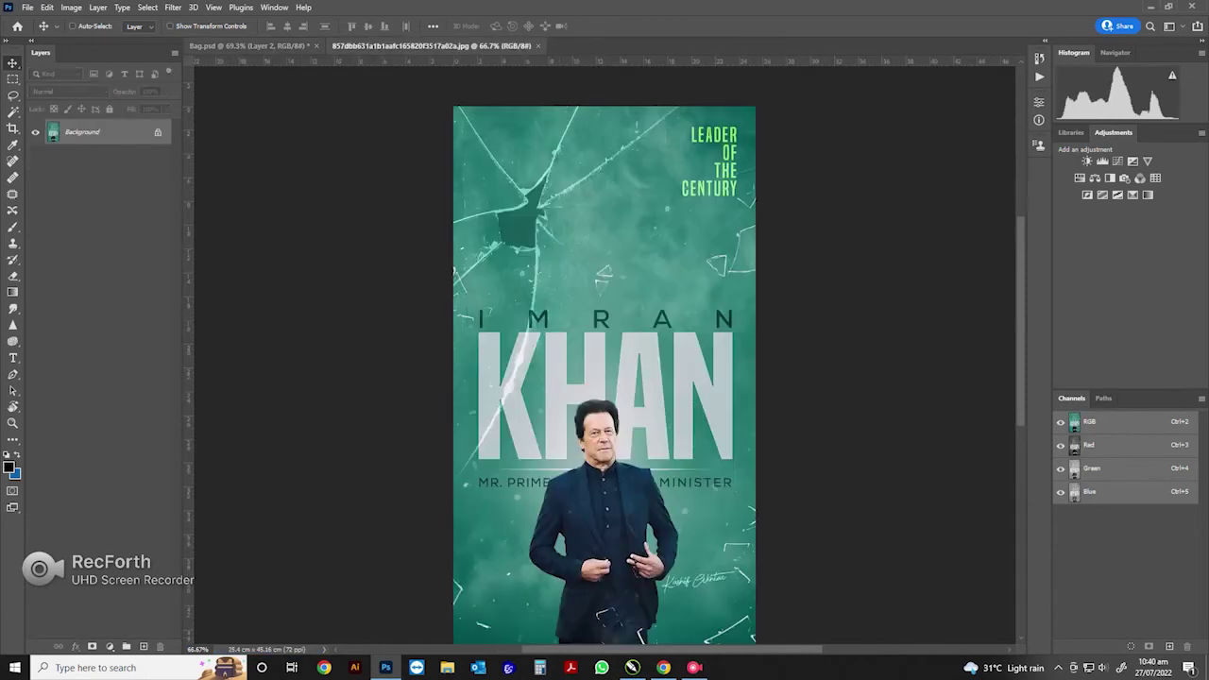
# - Erase the green poster sliver past the bag's right edge on Layer 2's mask
pyautogui.scroll(3, 612, 391)
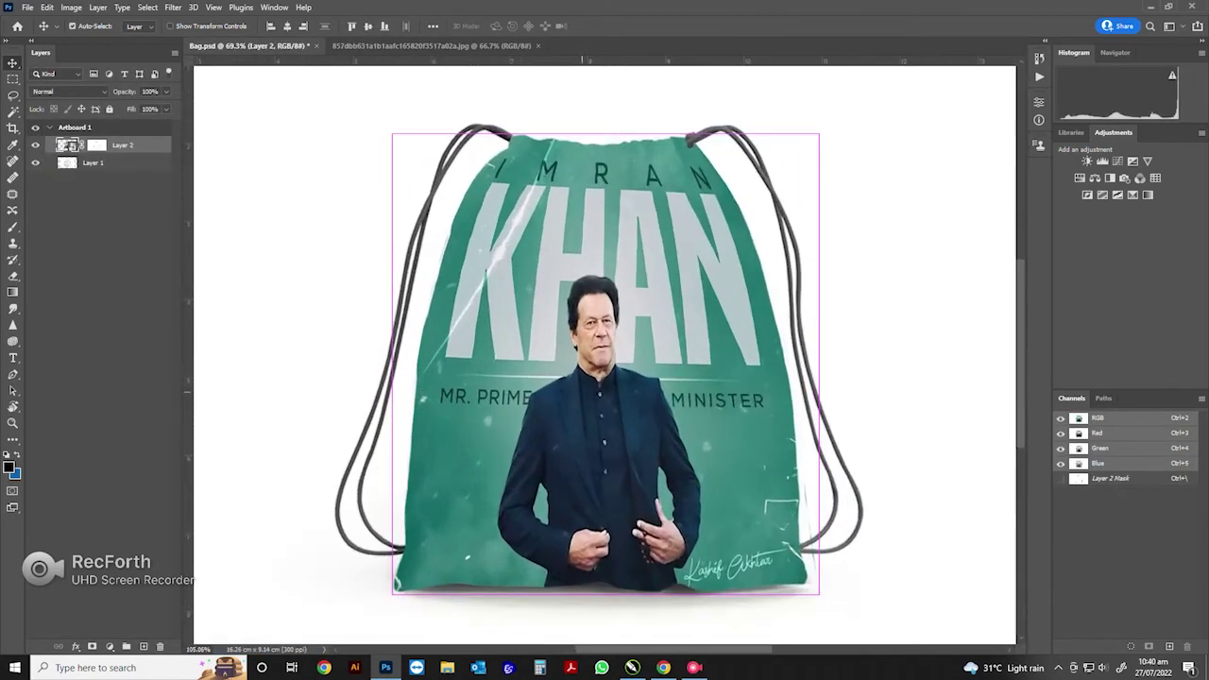
pyautogui.hotkey('ctrl', '\\')
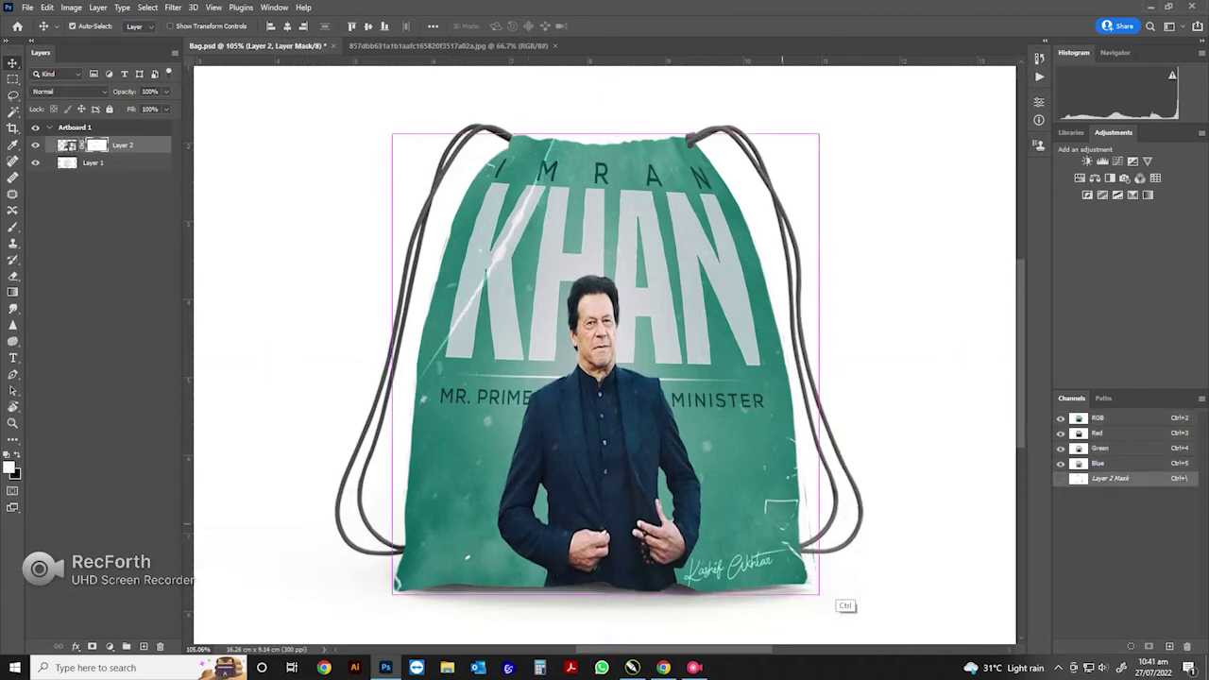
pyautogui.scroll(4, 817, 583)
pyautogui.scroll(1, 817, 582)
pyautogui.press('e')
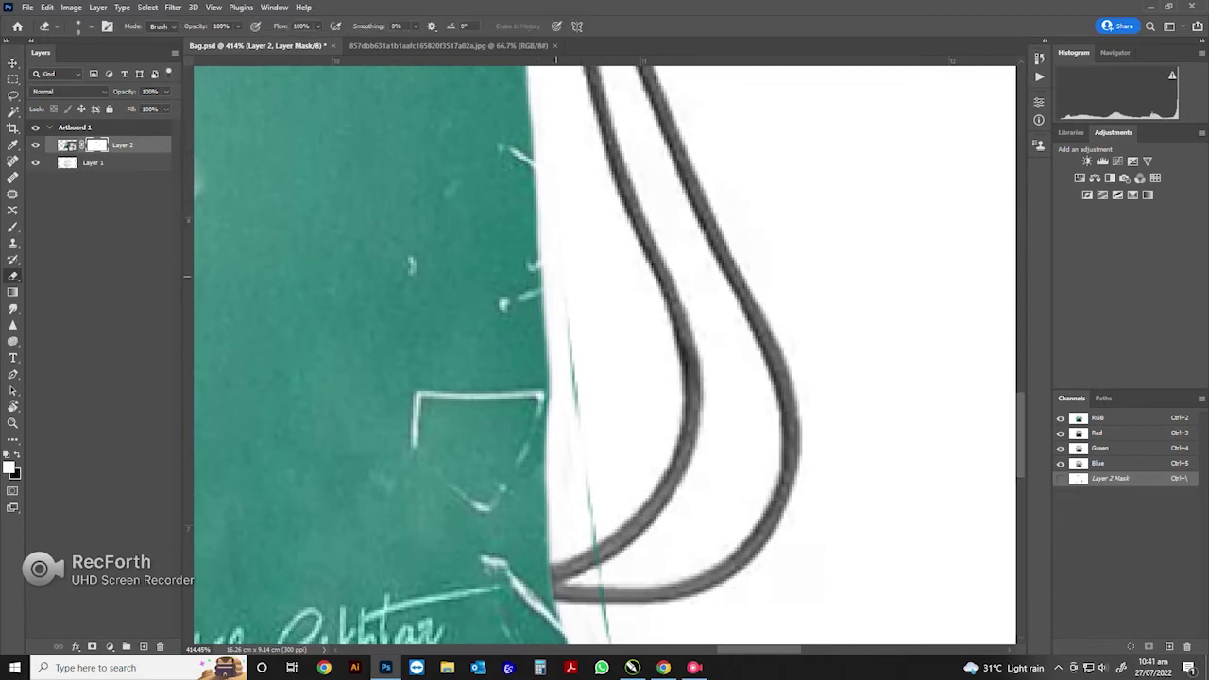
pyautogui.moveTo(571, 349); pyautogui.dragTo(598, 547)
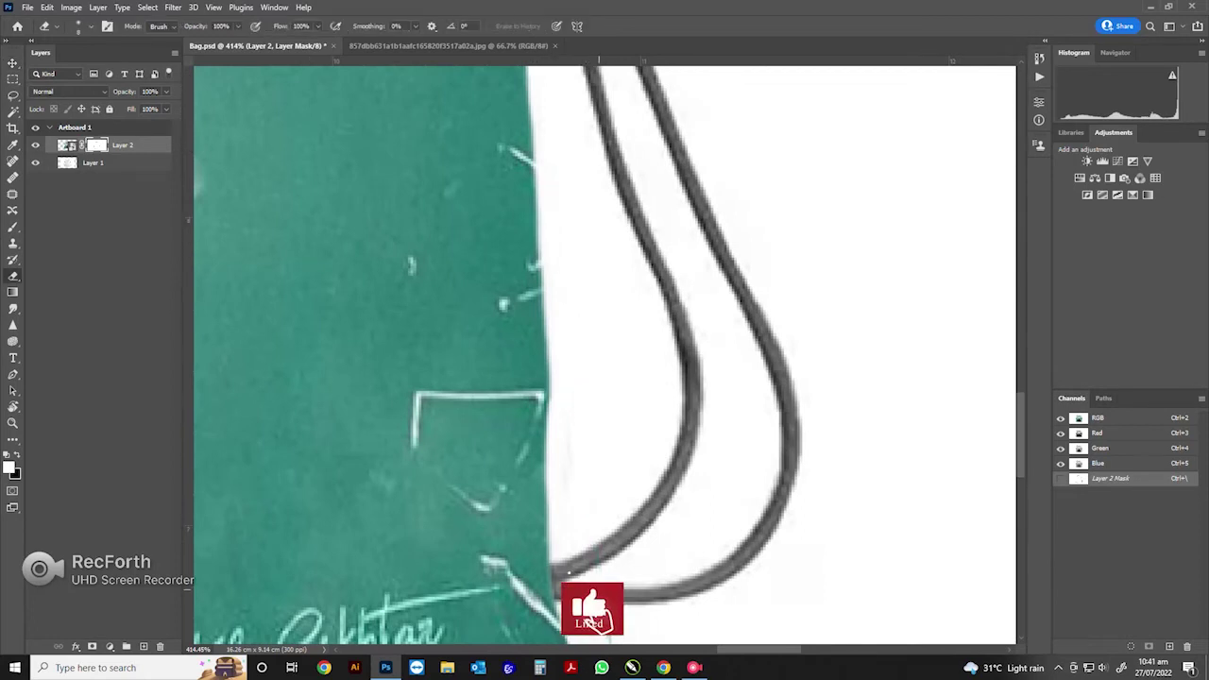
# - Fit the bag in view, check the upper-left strap, and select Layer 1
pyautogui.scroll(-5, 565, 573)
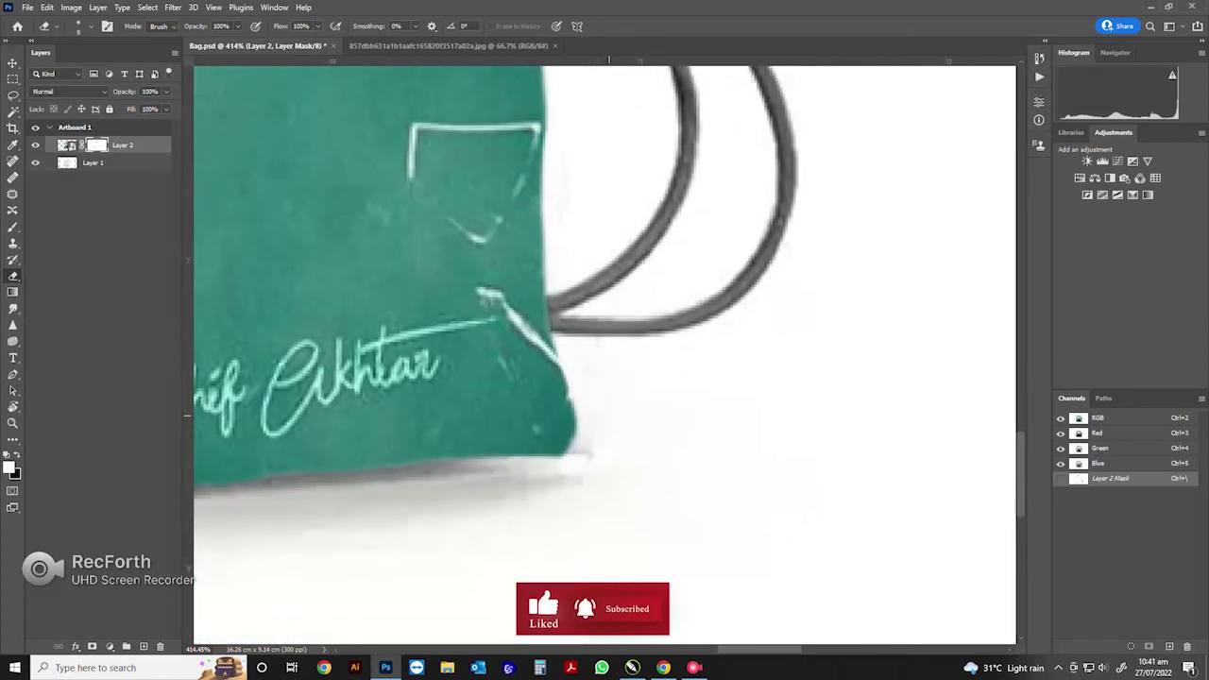
pyautogui.hotkey('ctrl', '0')
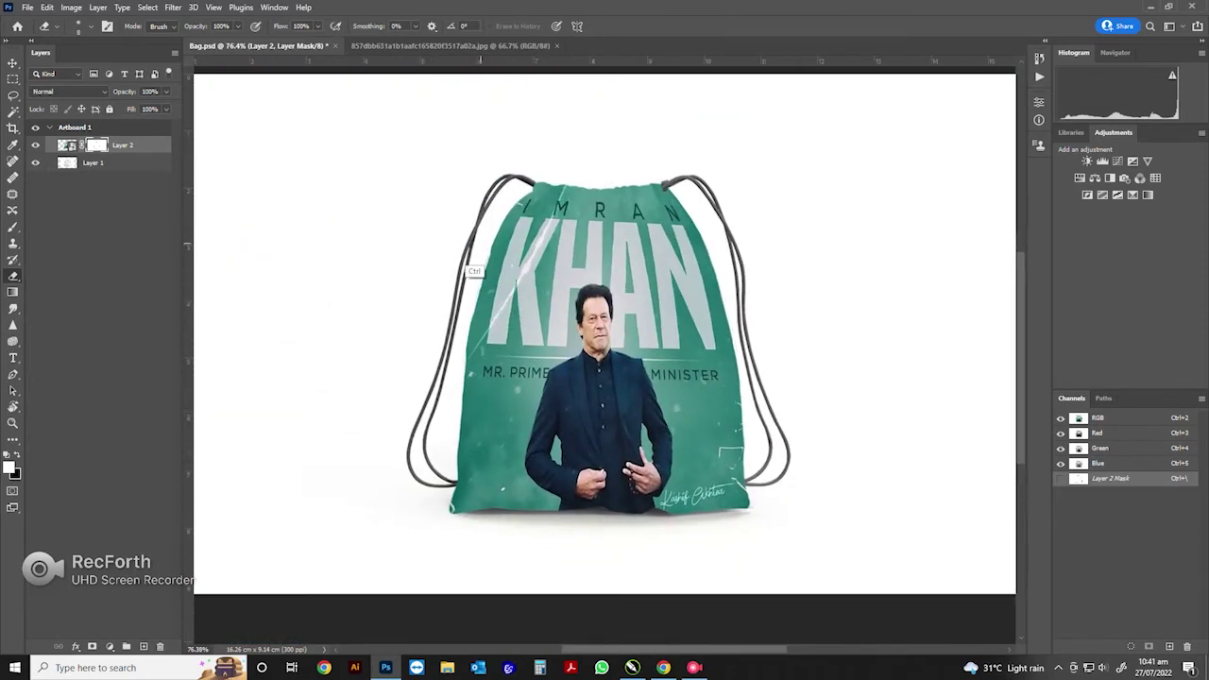
pyautogui.moveTo(479, 247); pyautogui.dragTo(558, 334)
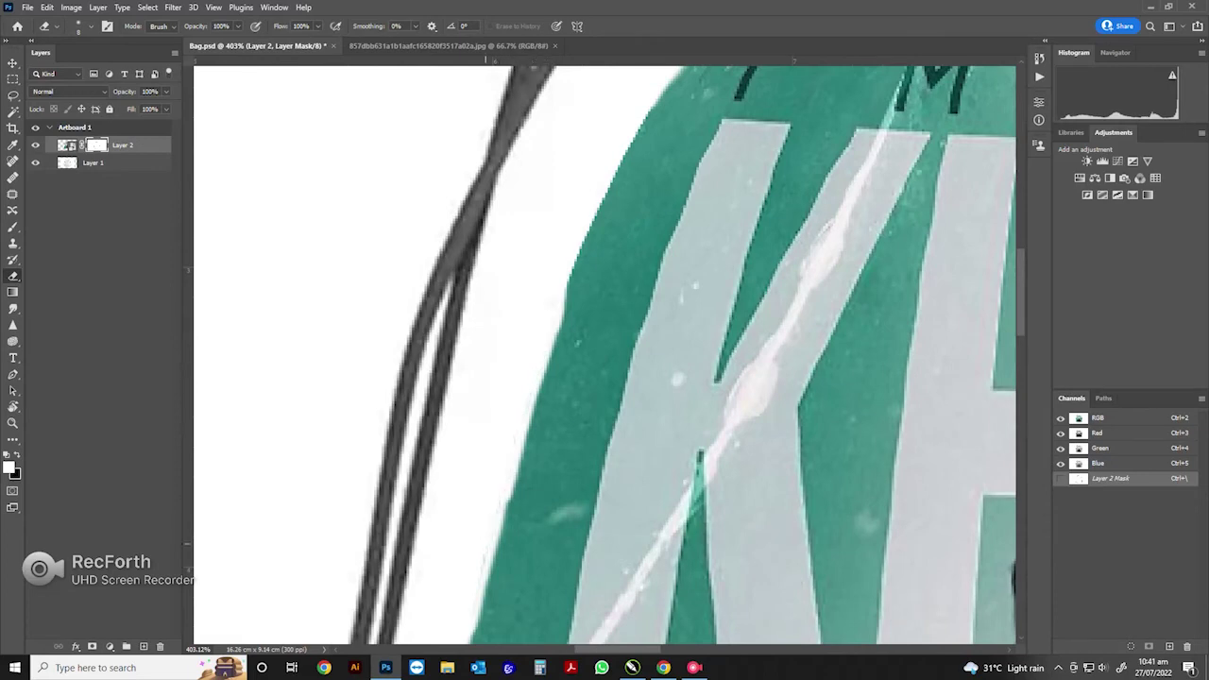
pyautogui.moveTo(615, 339); pyautogui.dragTo(526, 478)
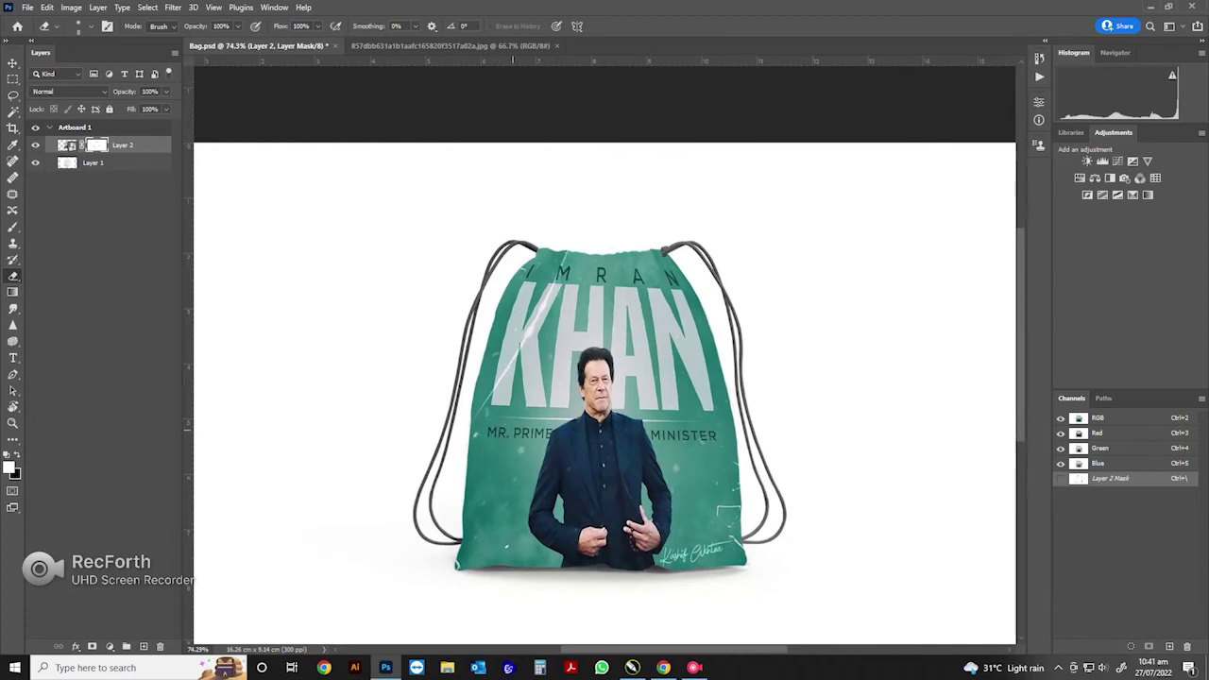
pyautogui.click(94, 163)
# - Duplicate Layer 1 above Layer 2 and set the copy to Multiply
pyautogui.hotkey('ctrl', 'j')
pyautogui.moveTo(94, 163); pyautogui.dragTo(89, 133)
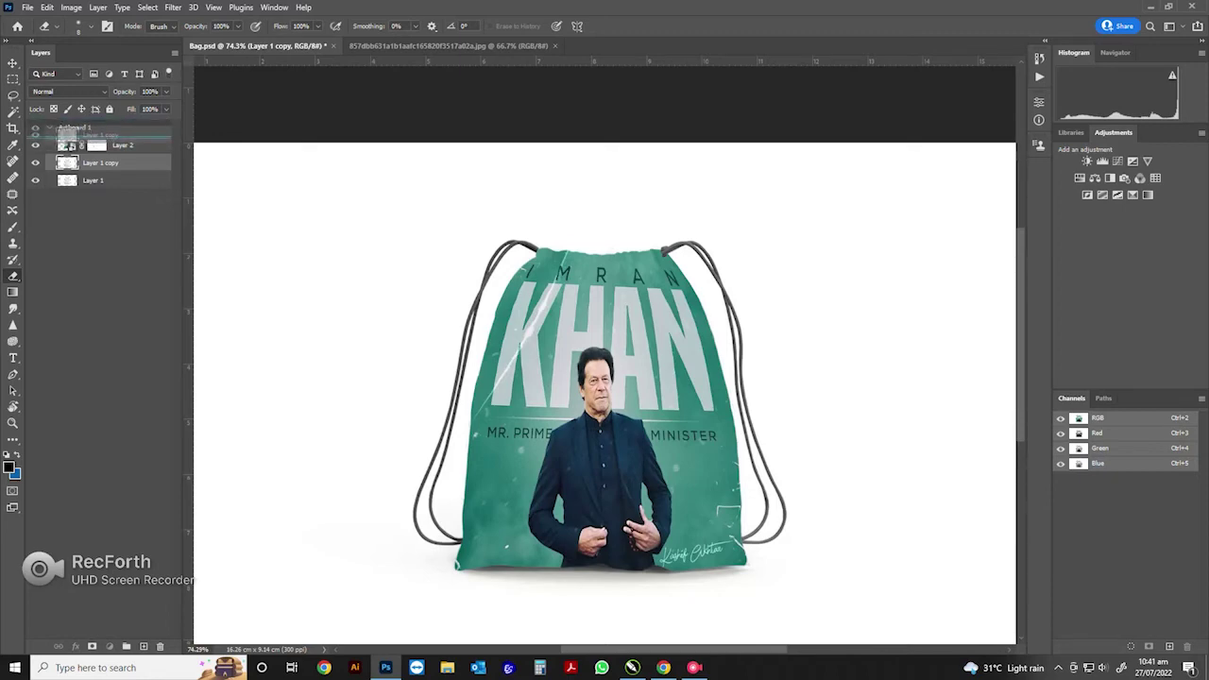
pyautogui.moveTo(90, 133); pyautogui.dragTo(90, 132)
pyautogui.click(66, 90)
pyautogui.press('Down')
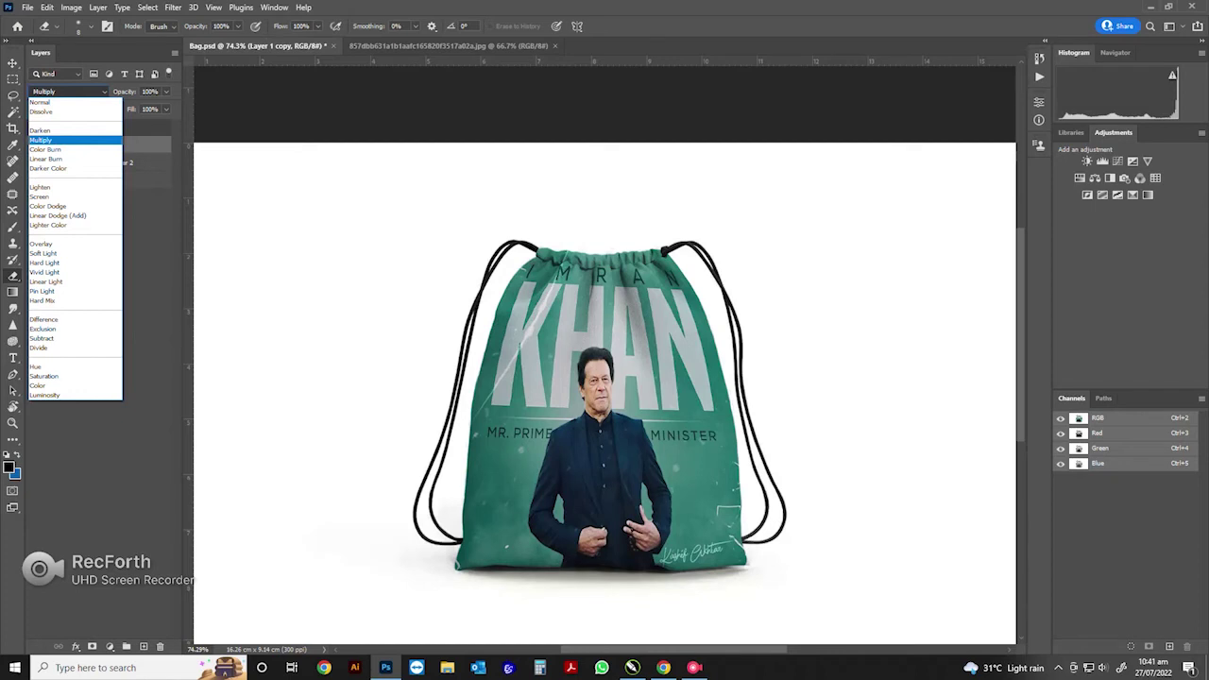
pyautogui.press('Escape')
# - Duplicate Layer 1 again to the top of the stack with Color Burn blending
pyautogui.click(93, 180)
pyautogui.hotkey('ctrl', 'j')
pyautogui.moveTo(93, 179); pyautogui.dragTo(90, 138)
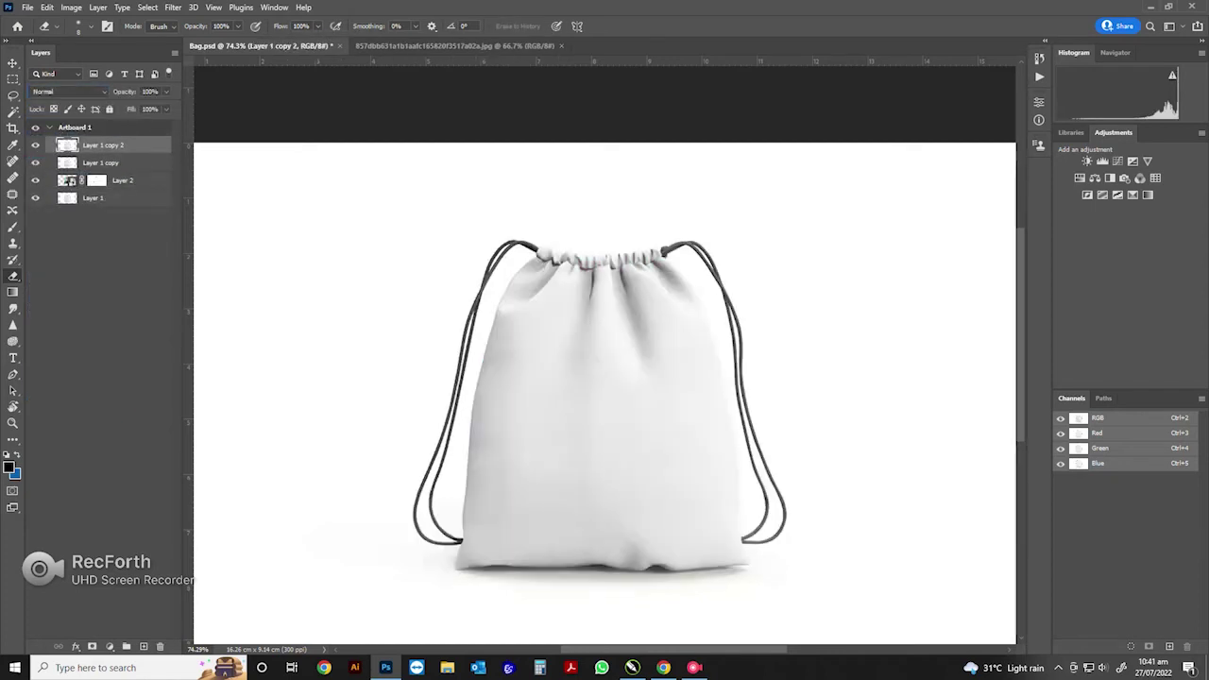
pyautogui.click(66, 91)
pyautogui.press('Down')
pyautogui.press('Down')
pyautogui.press('Down')
pyautogui.press('Down')
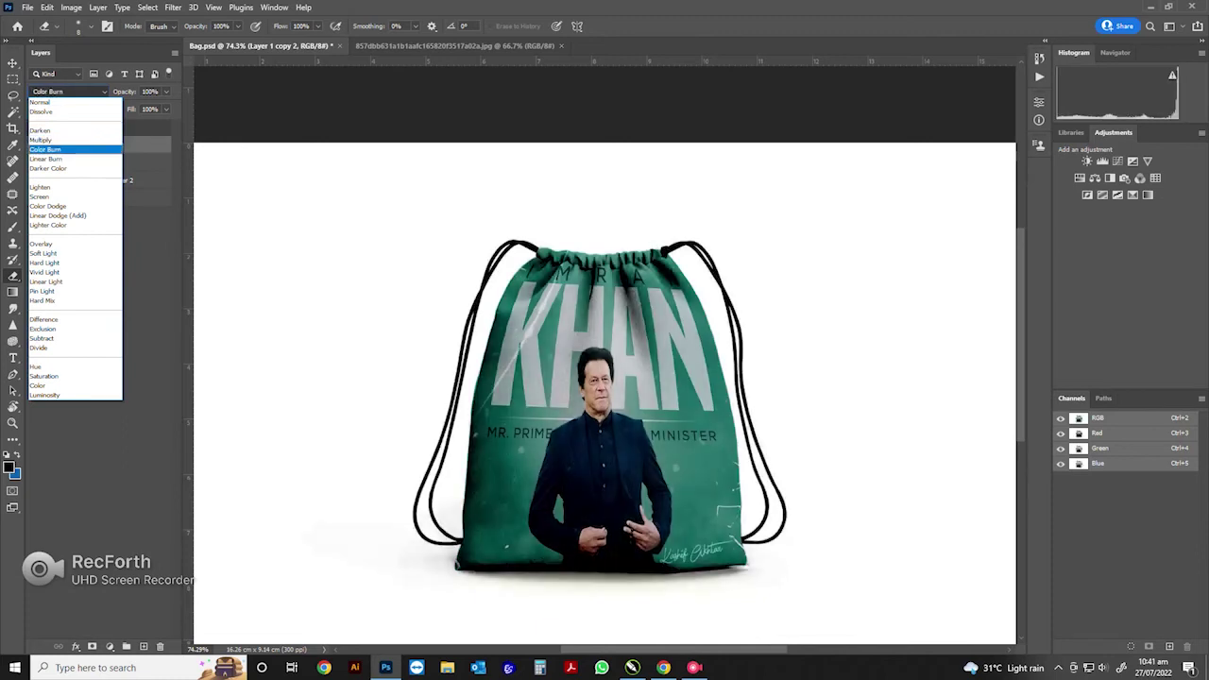
pyautogui.press('Return')
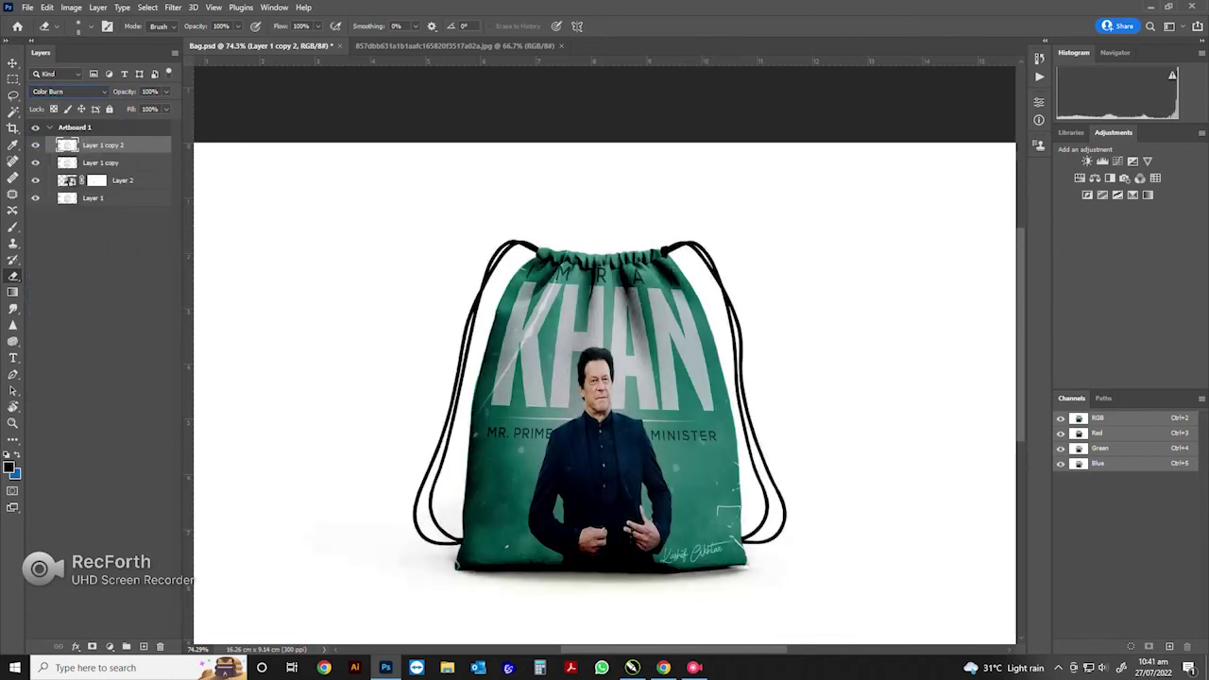
pyautogui.click(110, 646)
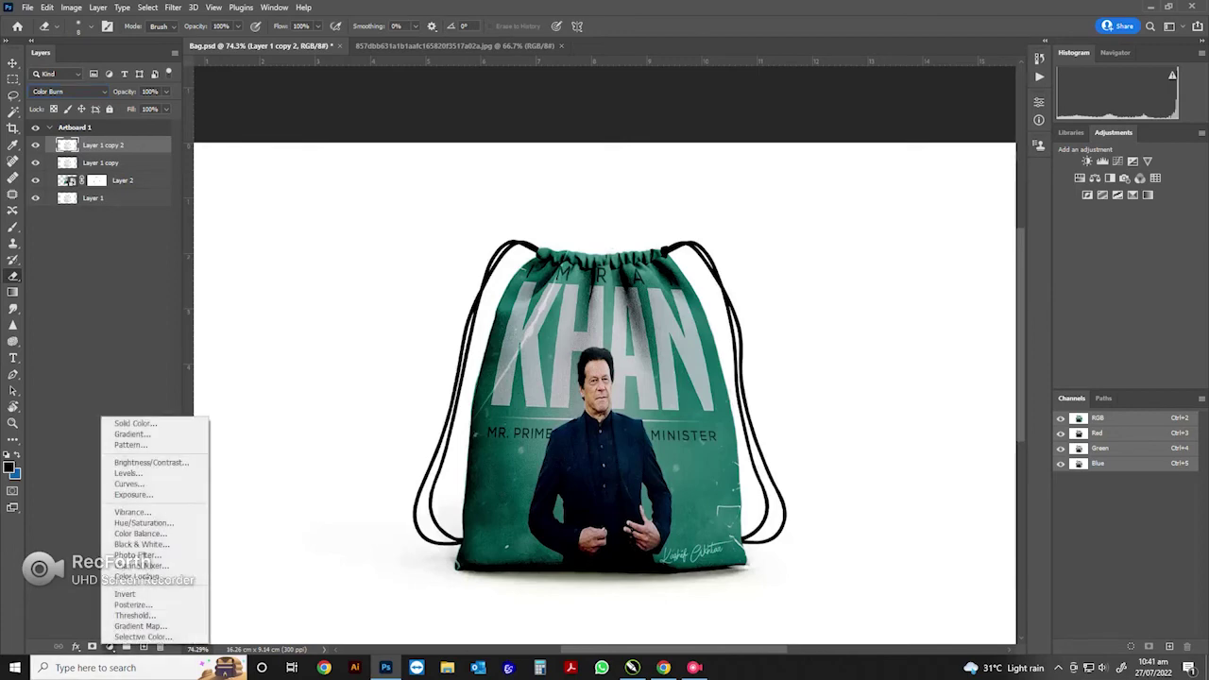
# - Add a Levels adjustment with input black at 5, white at 191 and brighter midtones
pyautogui.click(127, 472)
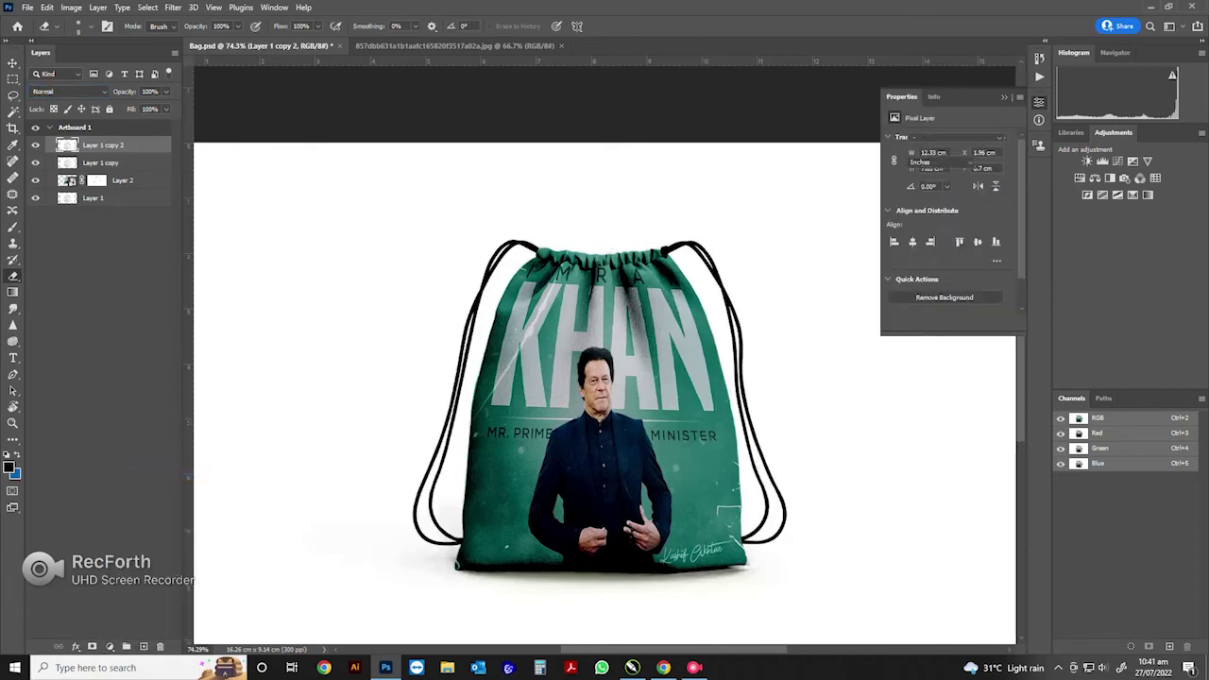
pyautogui.moveTo(958, 230); pyautogui.dragTo(954, 229)
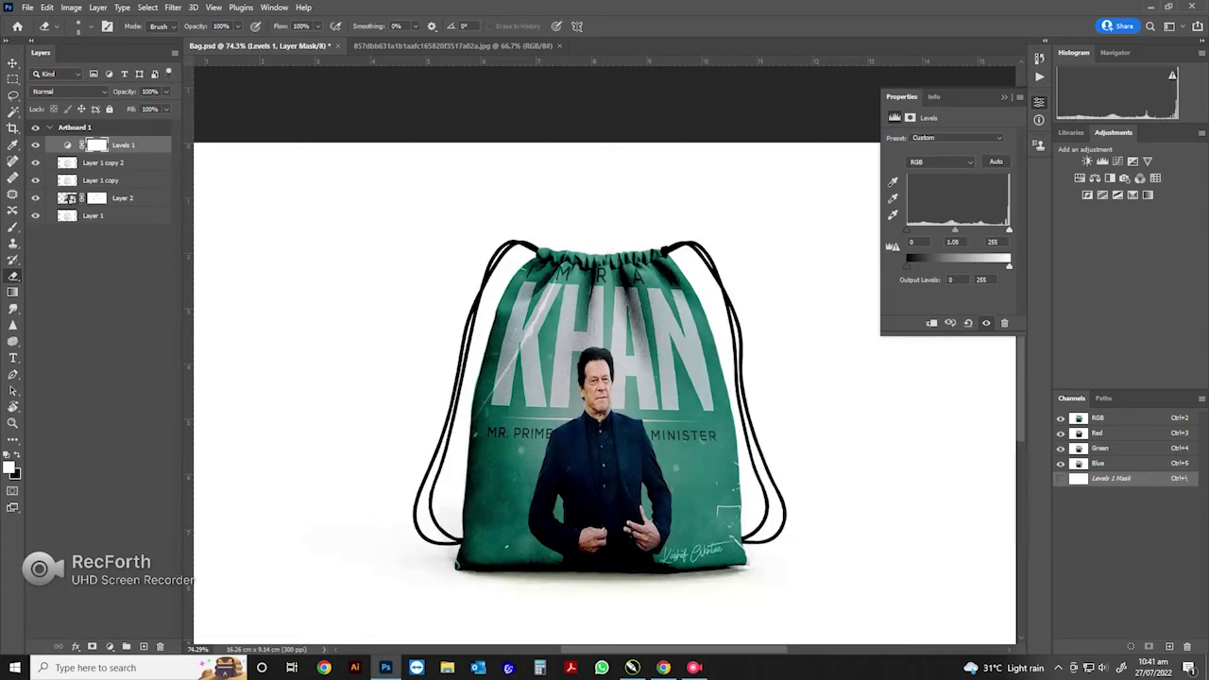
pyautogui.moveTo(906, 230); pyautogui.dragTo(910, 230)
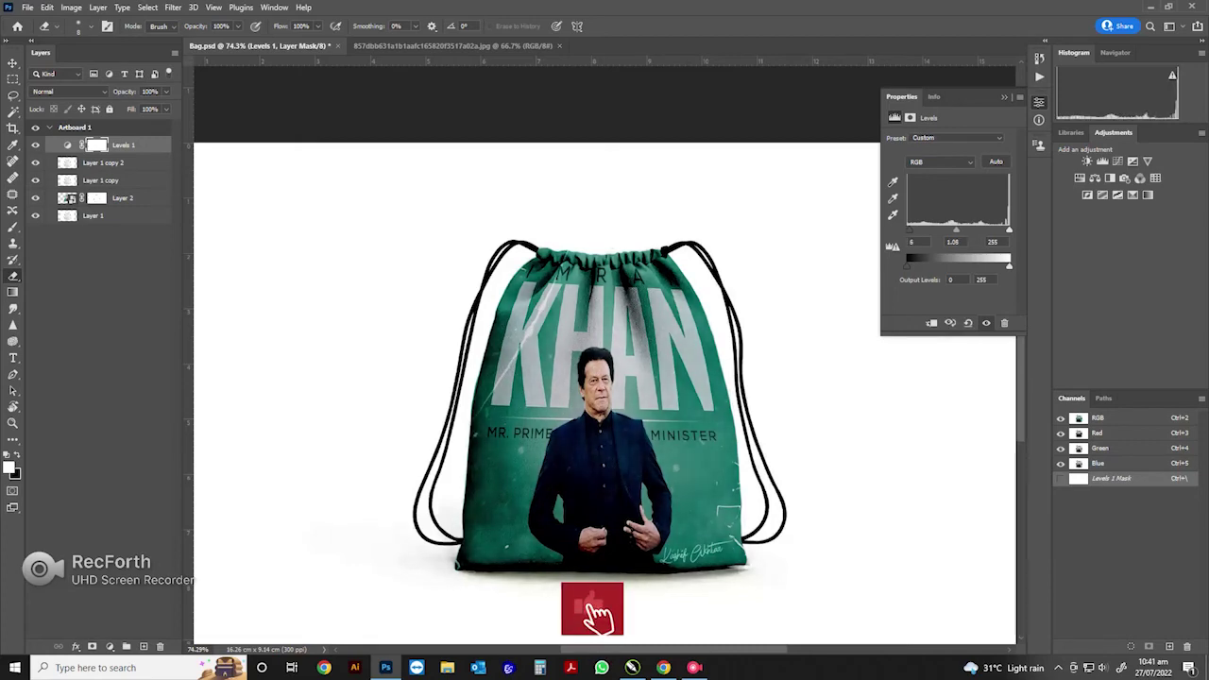
pyautogui.moveTo(956, 230)
pyautogui.mouseDown()
pyautogui.moveTo(944, 229)
pyautogui.moveTo(992, 230)
pyautogui.mouseUp()
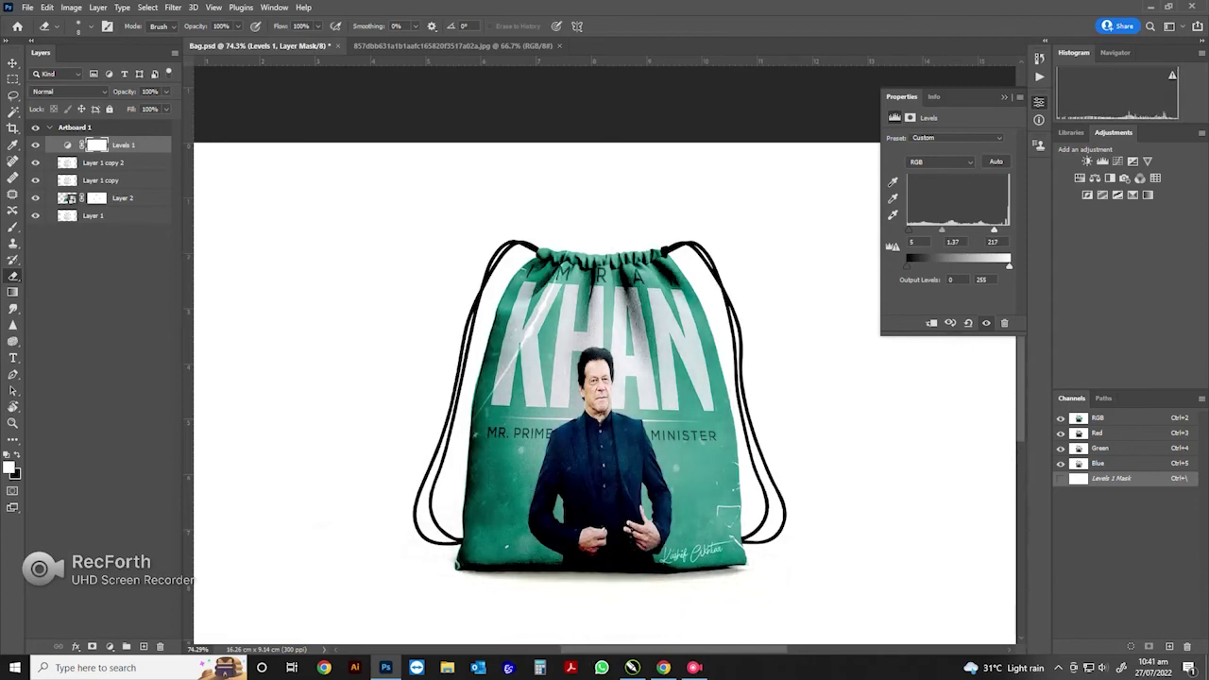
pyautogui.moveTo(995, 229); pyautogui.dragTo(946, 230)
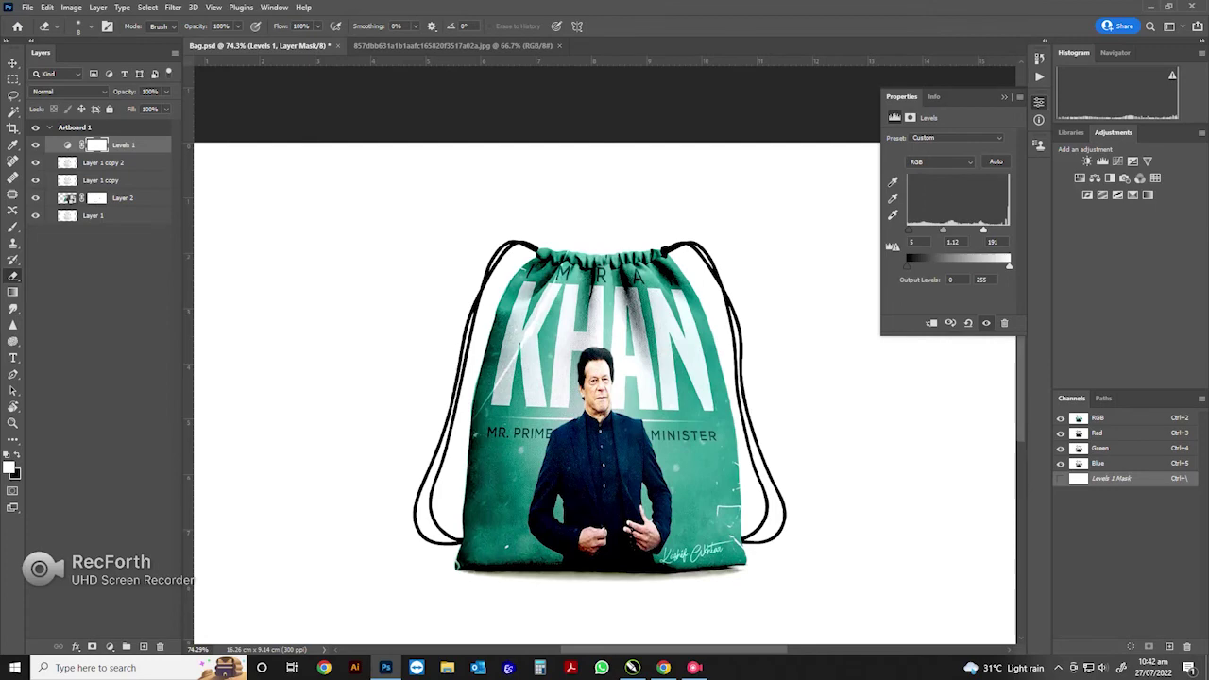
pyautogui.moveTo(946, 229); pyautogui.dragTo(907, 230)
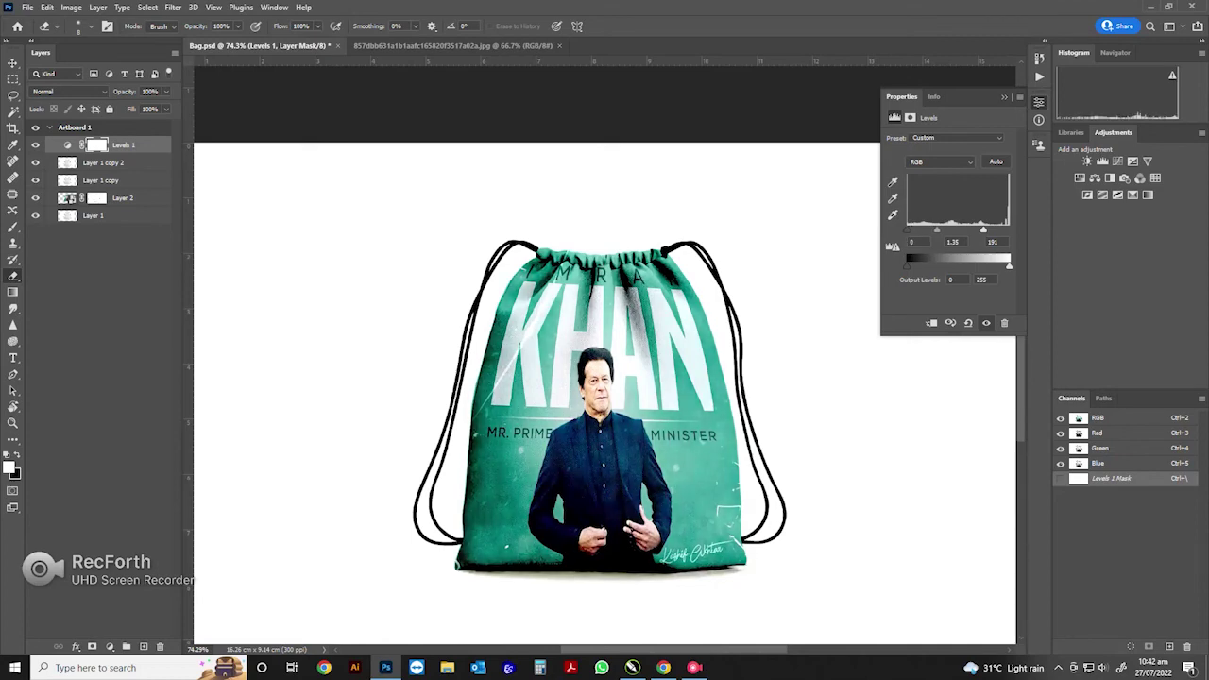
pyautogui.click(1039, 101)
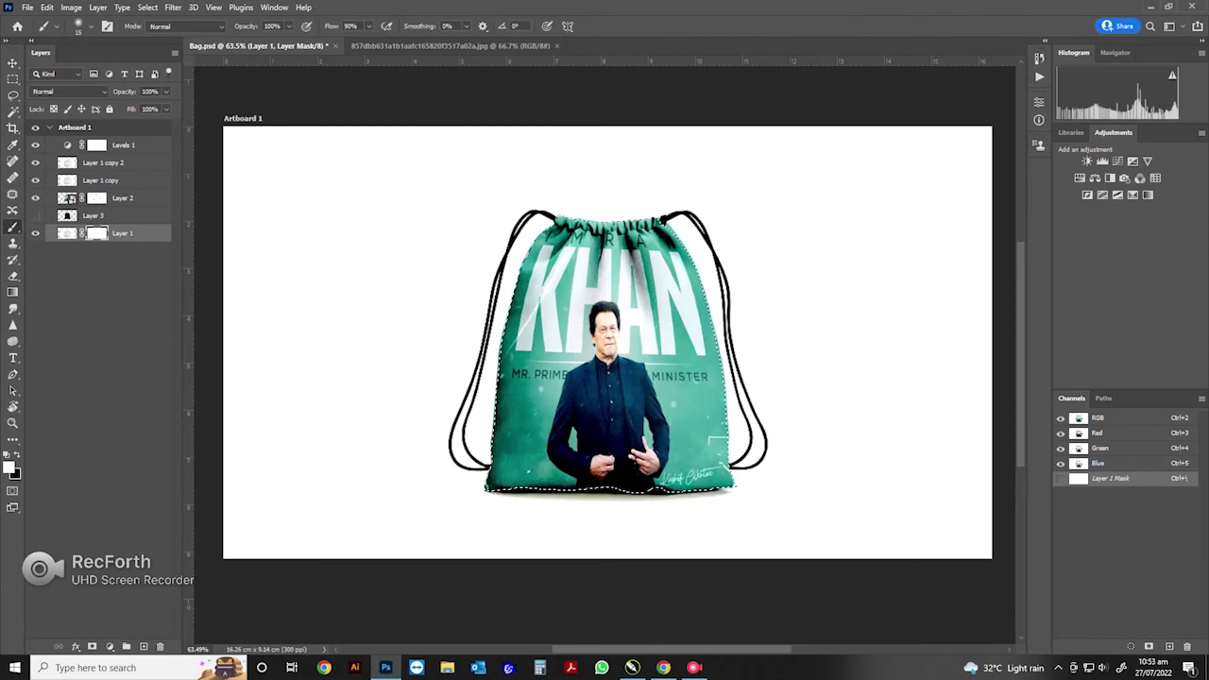
# - Mask out everything outside the bag on Layer 1 and delete Layer 3
pyautogui.hotkey('ctrl', 'shift', 'i')
pyautogui.press('Delete')
pyautogui.hotkey('ctrl', 'd')
pyautogui.moveTo(68, 640); pyautogui.dragTo(160, 646)
# - Add a cyan #00ffff Solid Color fill layer as the background
pyautogui.click(109, 646)
pyautogui.click(142, 422)
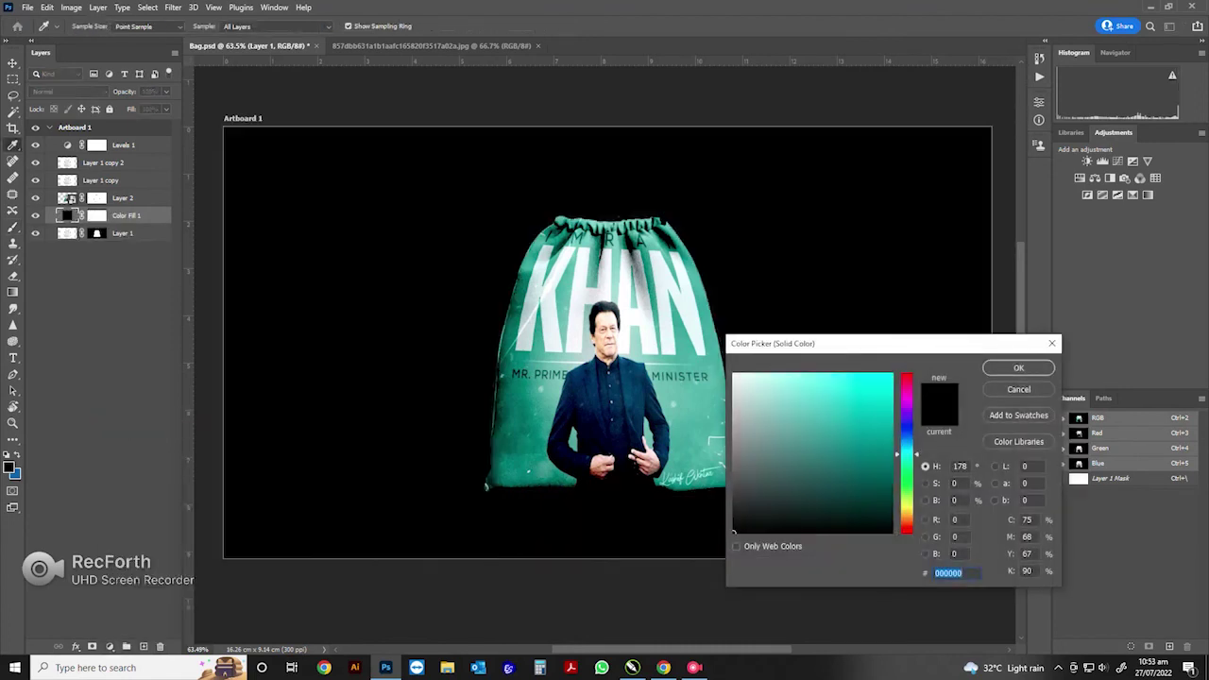
pyautogui.write('00ffff')
pyautogui.press('Return')
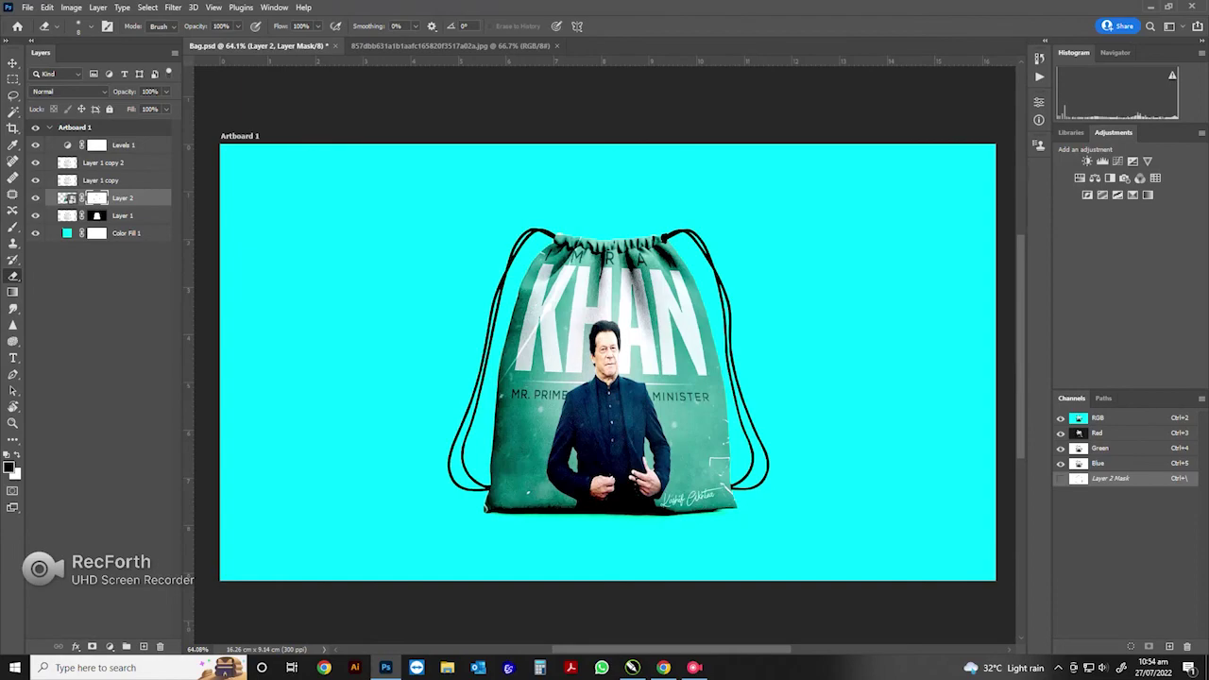
pyautogui.click(66, 197)
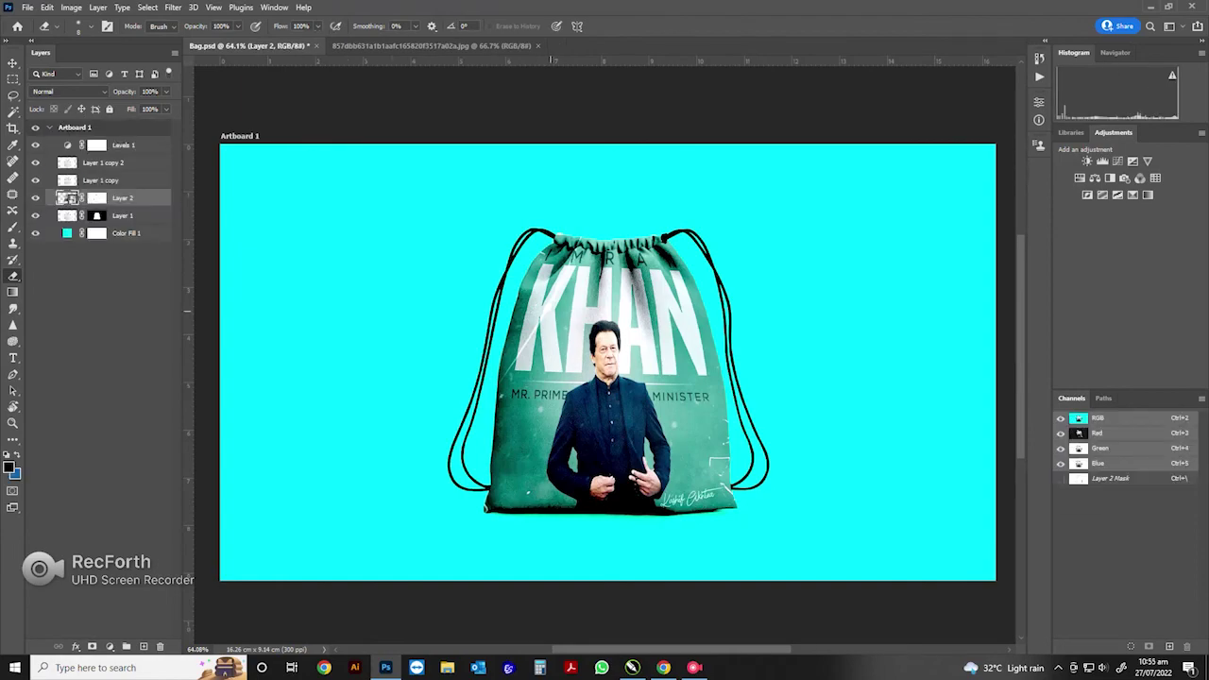